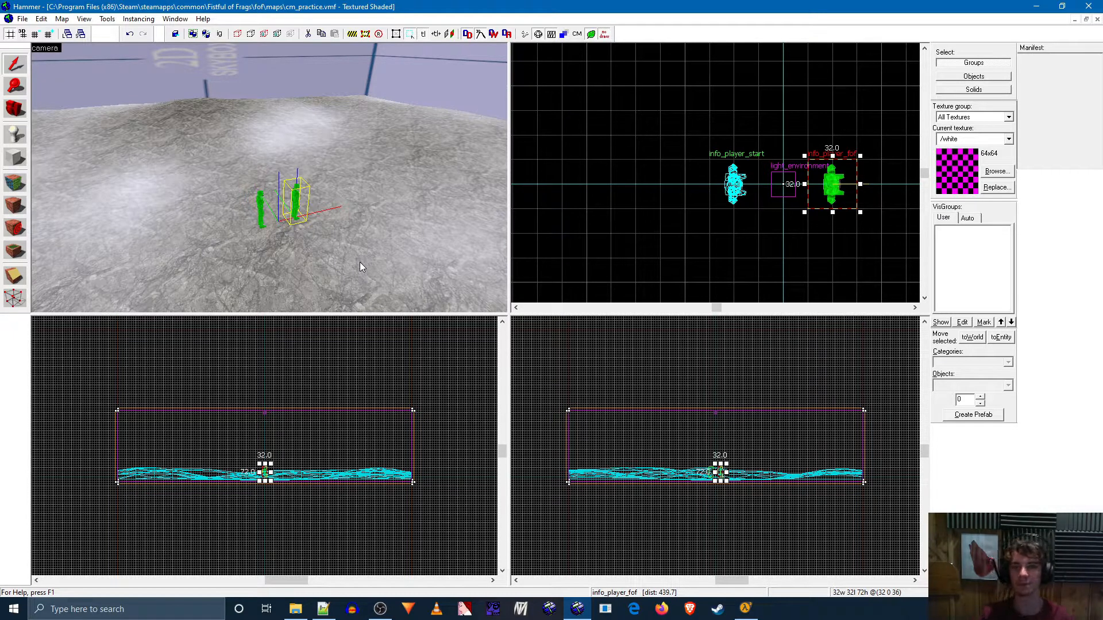
Check the properties of the info_player_fof entity beside info_player_start, and delete that entity from the map.
{"action": "key", "text": "z"}
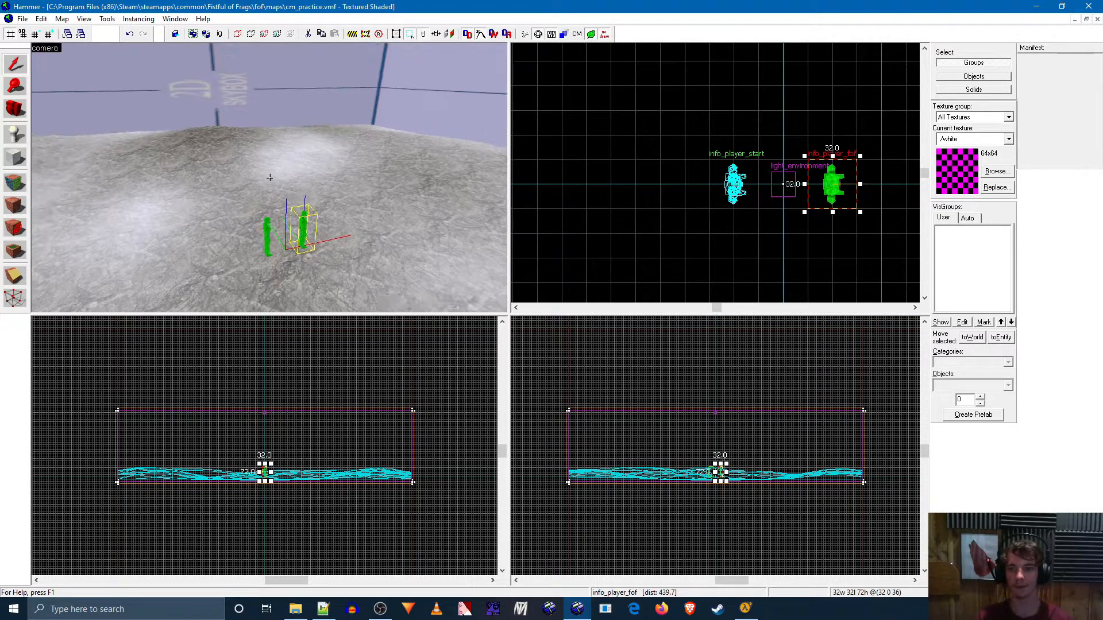
{"action": "key", "text": "s"}
{"action": "key", "text": "w"}
{"action": "key", "text": "z"}
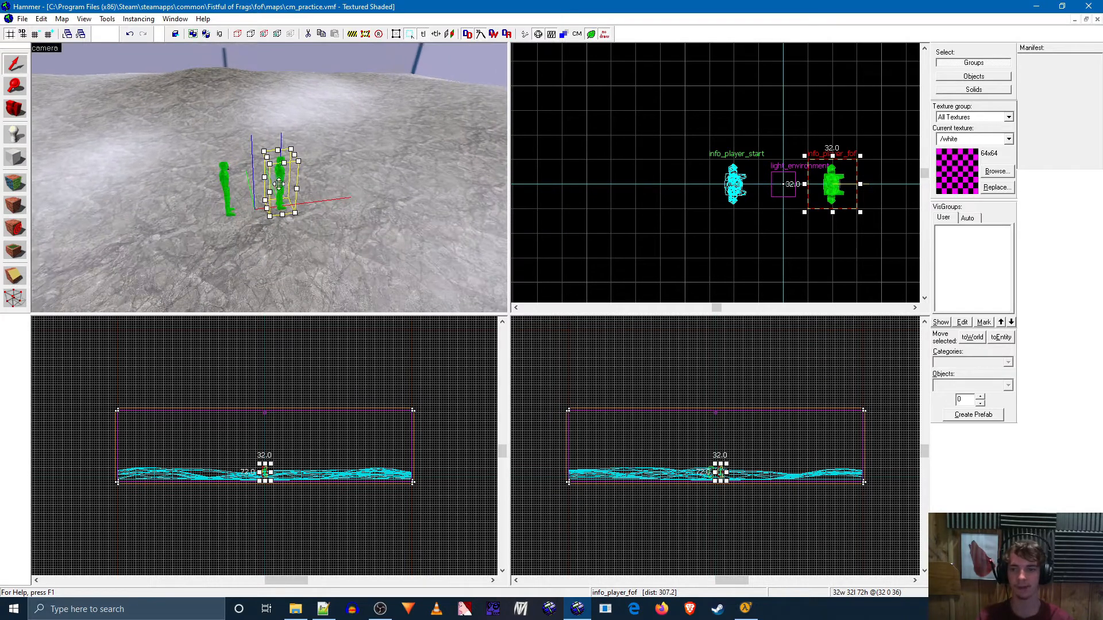
{"action": "key", "text": "s"}
{"action": "key", "text": "w"}
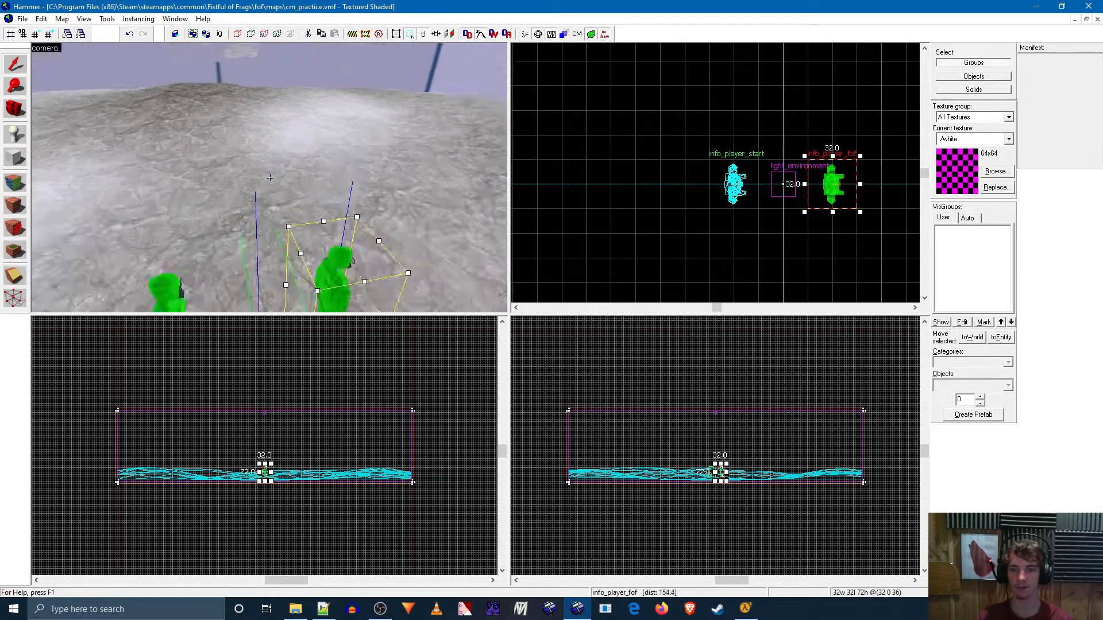
{"action": "key", "text": "z"}
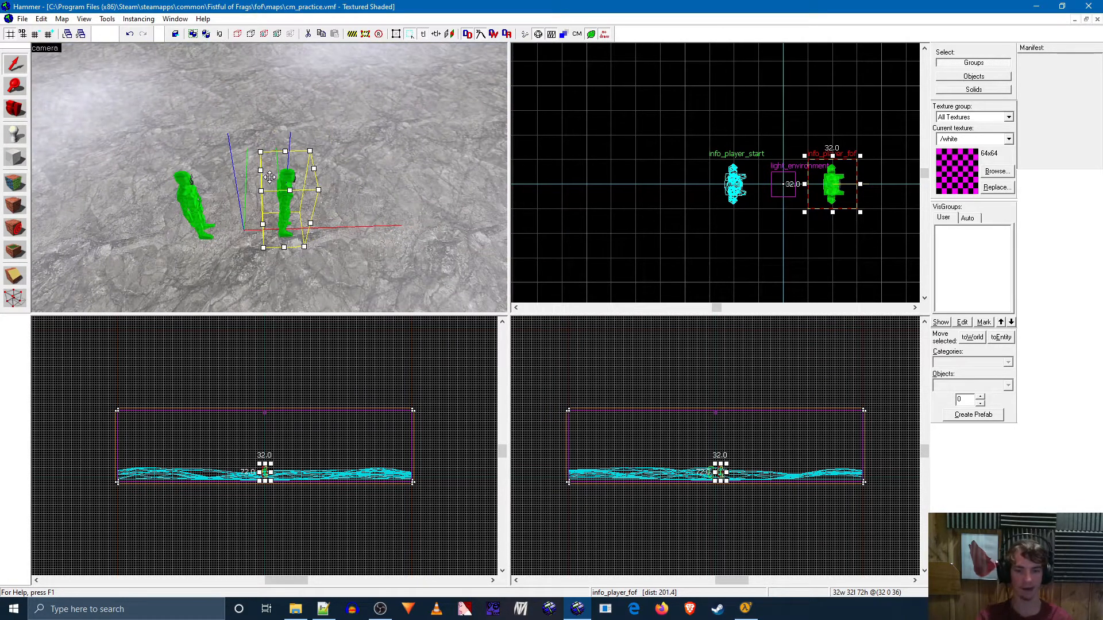
{"action": "double_click", "coordinate": [299, 193]}
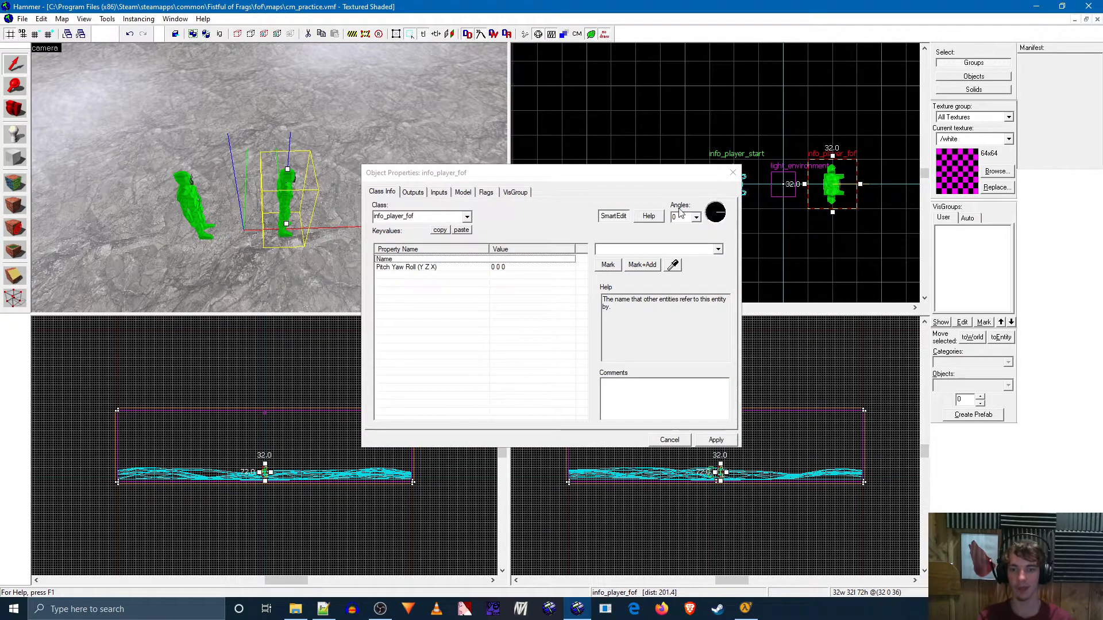
{"action": "left_click", "coordinate": [733, 172]}
{"action": "key", "text": "Delete"}
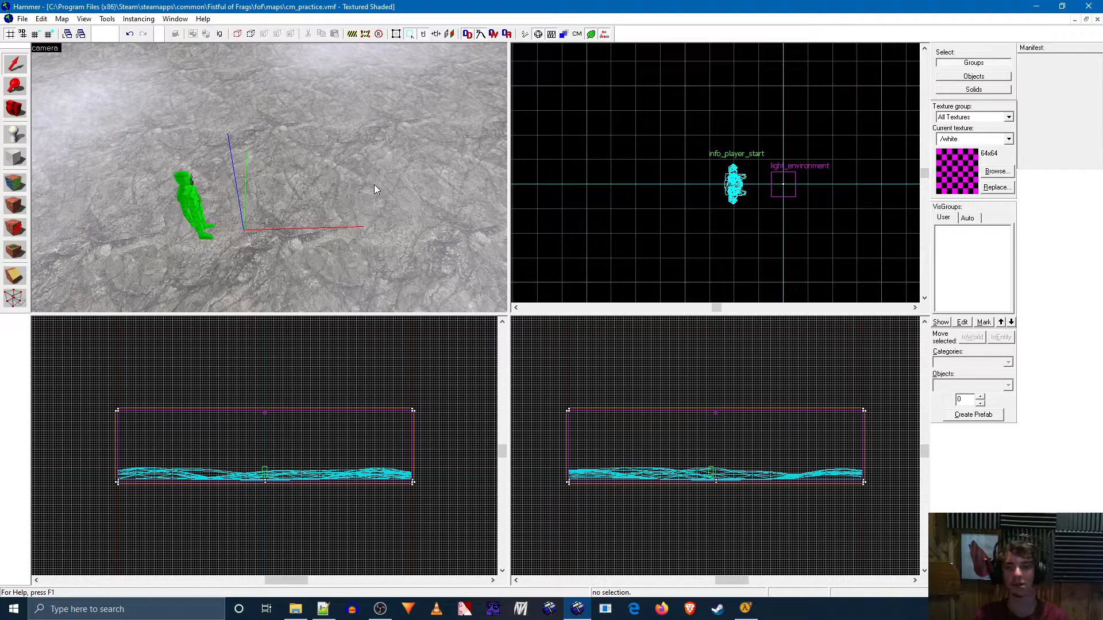
Compile the map with normal BSP, VIS and RAD without running the game after compiling.
{"action": "key", "text": "z"}
{"action": "key", "text": "s"}
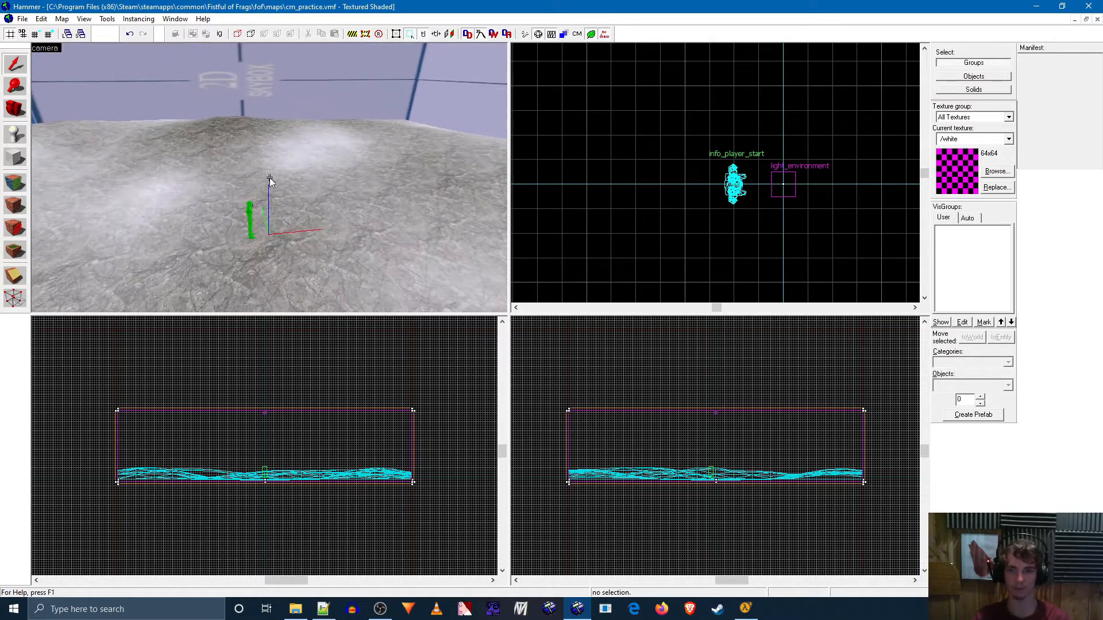
{"action": "key", "text": "z"}
{"action": "key", "text": "F9"}
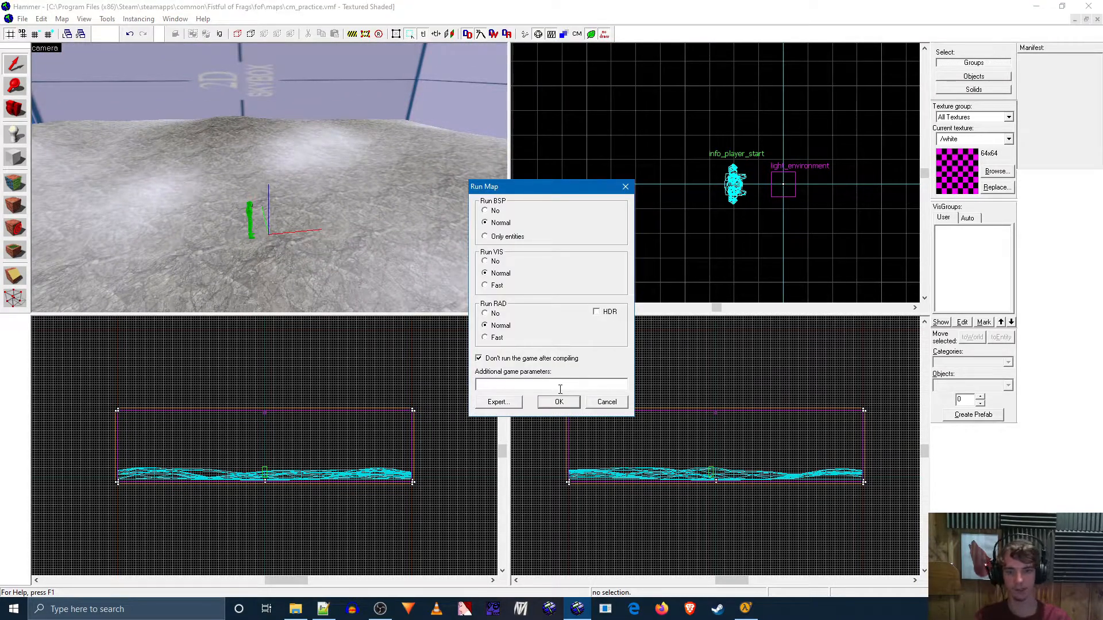
{"action": "left_click", "coordinate": [559, 402]}
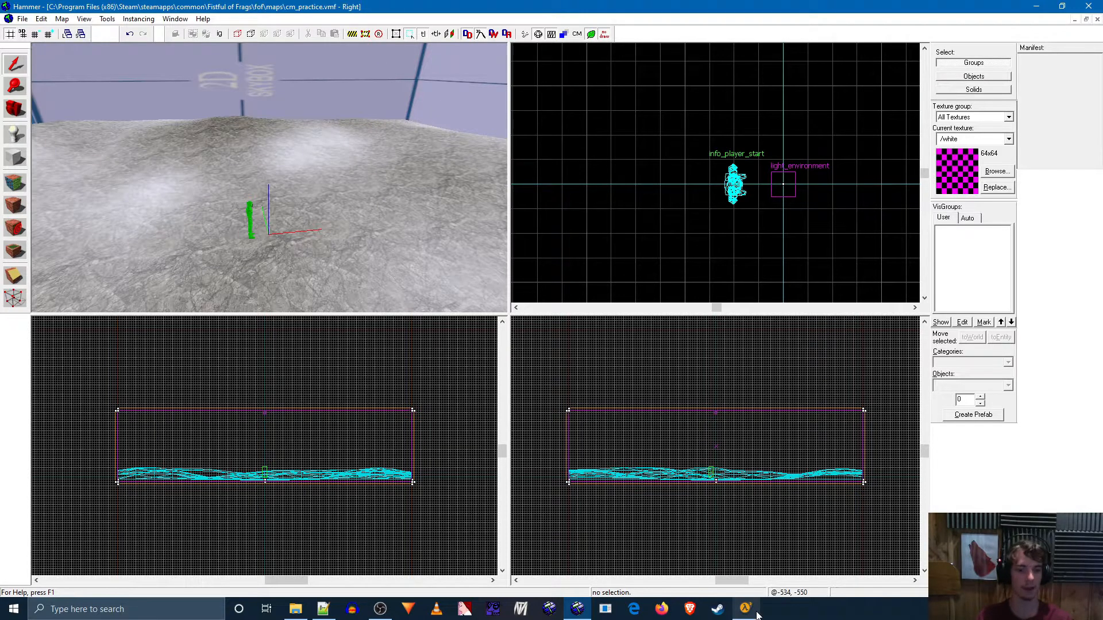
Switch to Fistful of Frags and set up a new server from the full map list with the map cm_practice.
{"action": "mouse_move", "coordinate": [748, 616]}
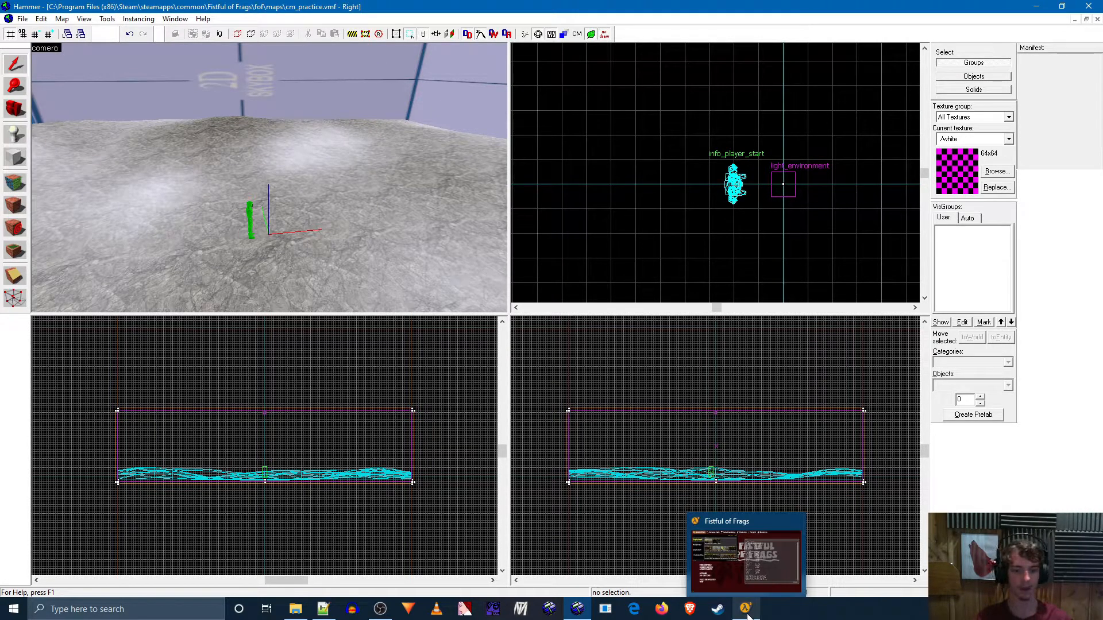
{"action": "left_click", "coordinate": [745, 610]}
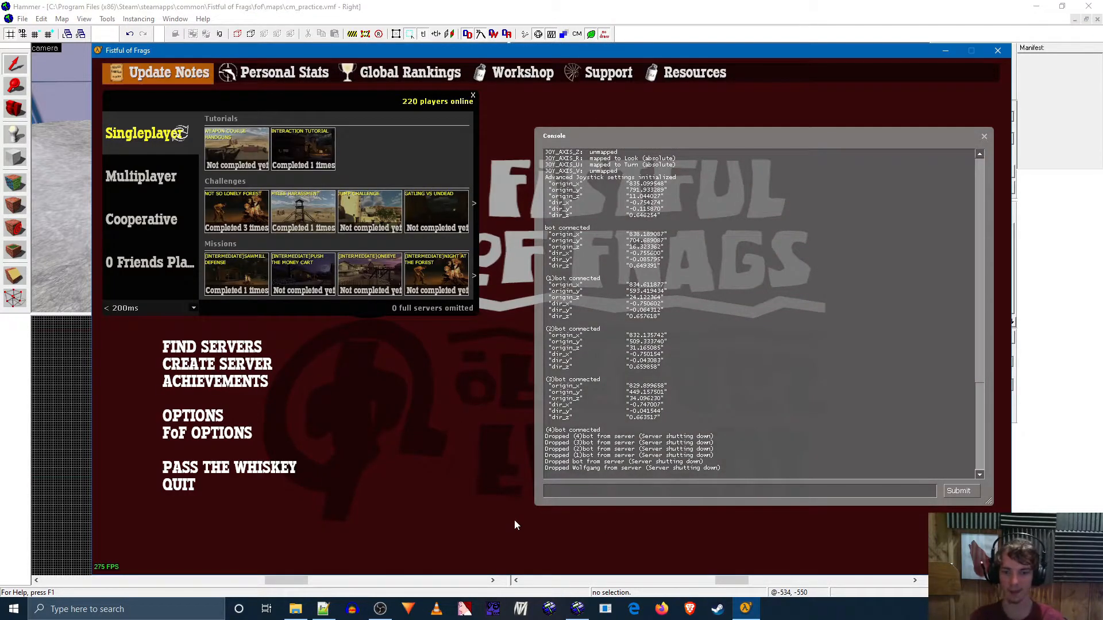
{"action": "left_click", "coordinate": [249, 364]}
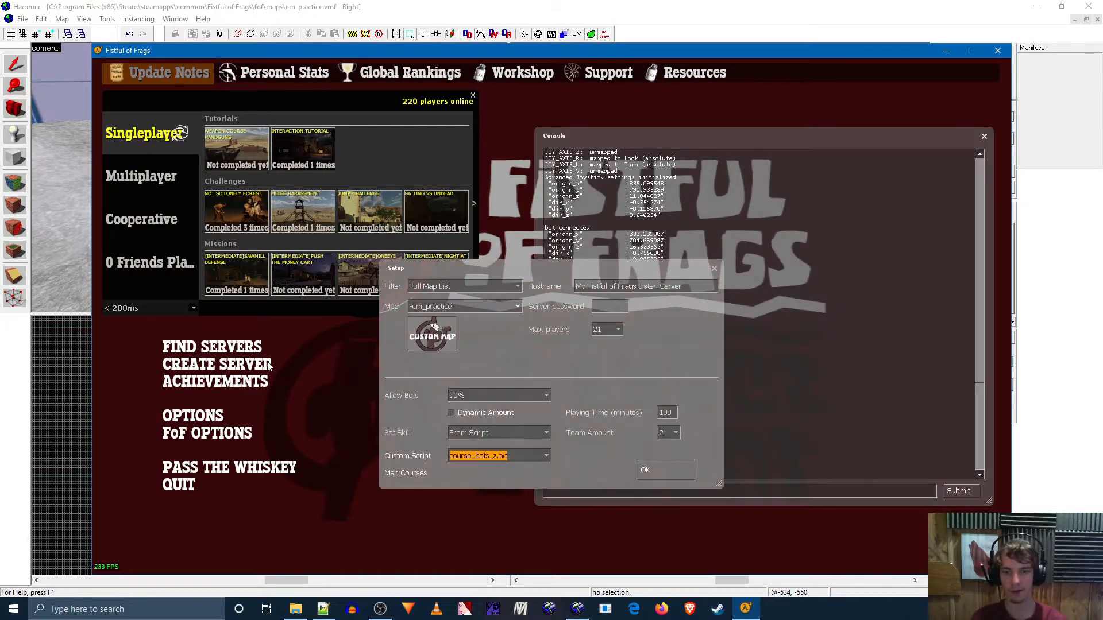
{"action": "left_click", "coordinate": [488, 287]}
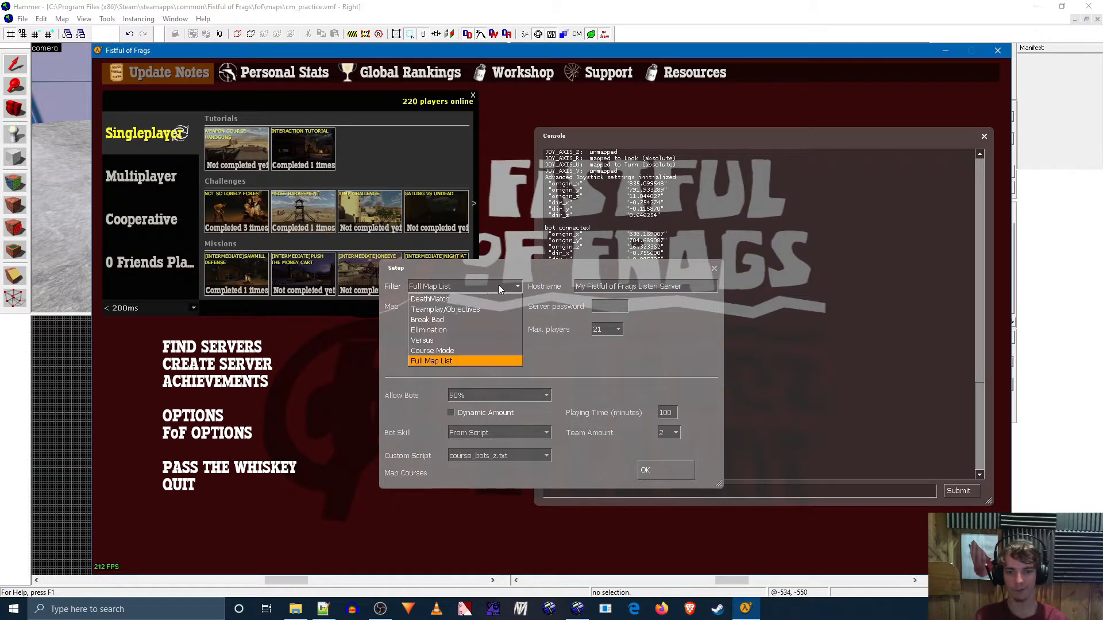
{"action": "left_click", "coordinate": [498, 284]}
{"action": "left_click", "coordinate": [495, 301]}
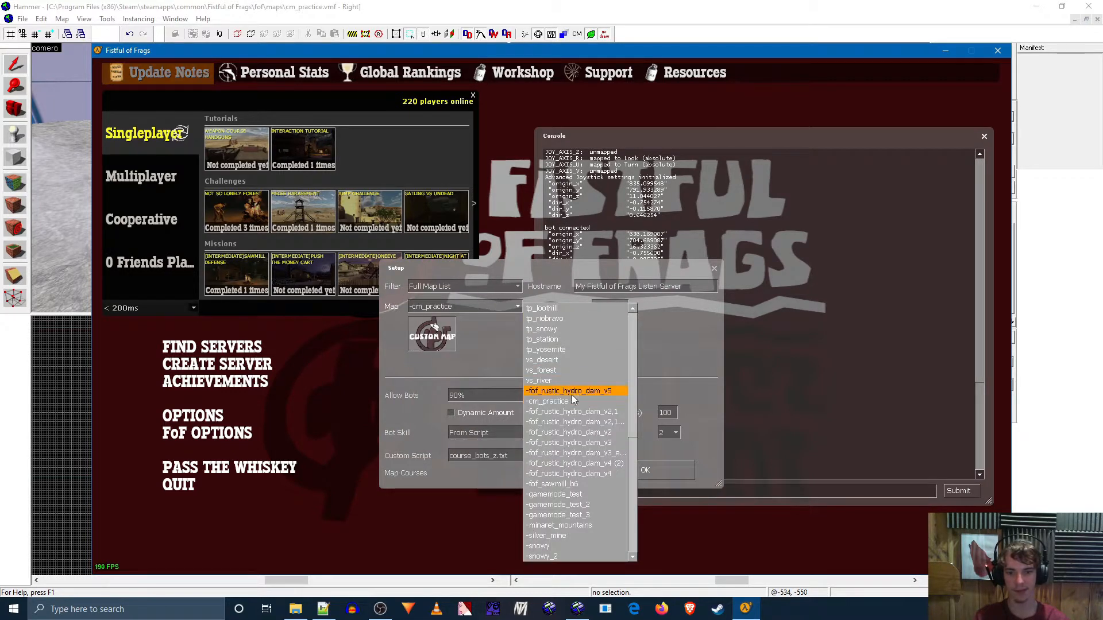
{"action": "left_click", "coordinate": [556, 402]}
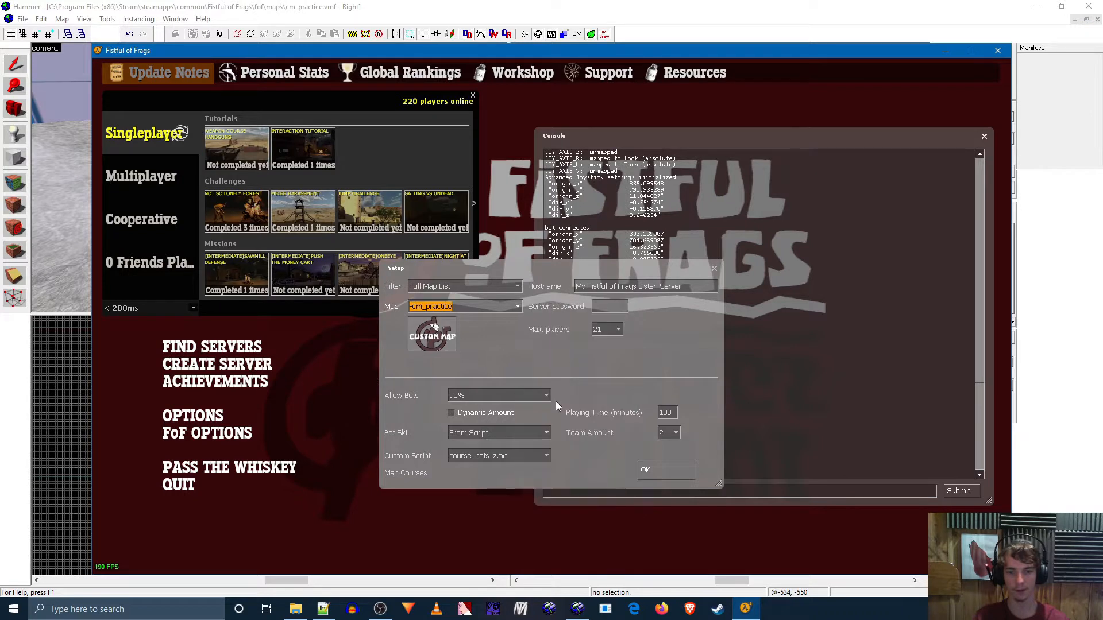
Check the custom script, playing time and allowed bots settings, and start the server.
{"action": "left_click", "coordinate": [540, 459]}
{"action": "left_click", "coordinate": [525, 457]}
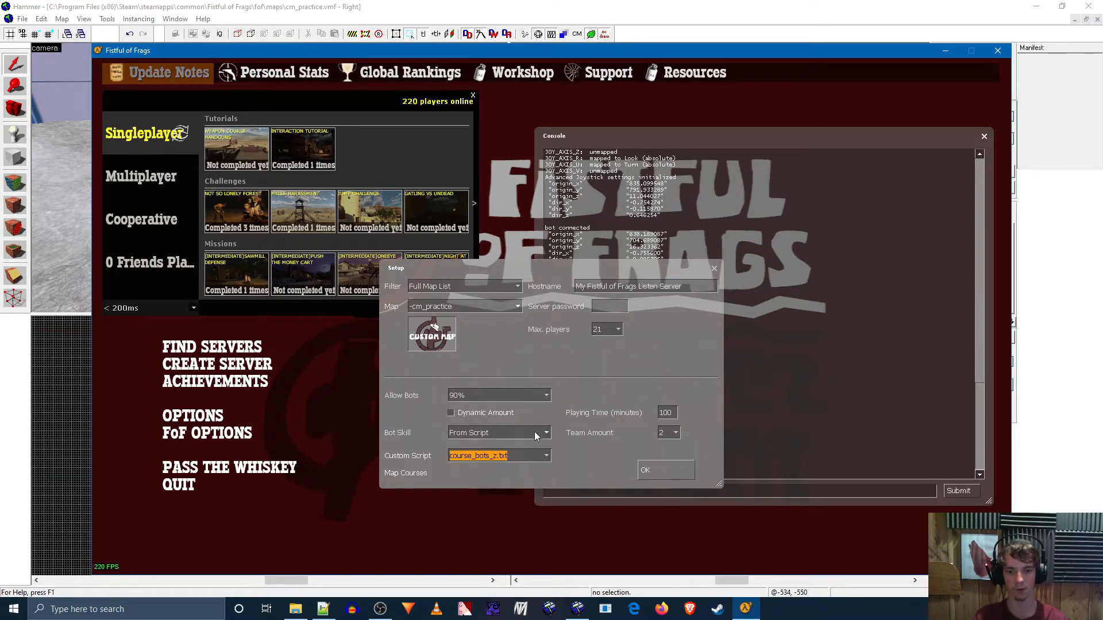
{"action": "left_click", "coordinate": [655, 412]}
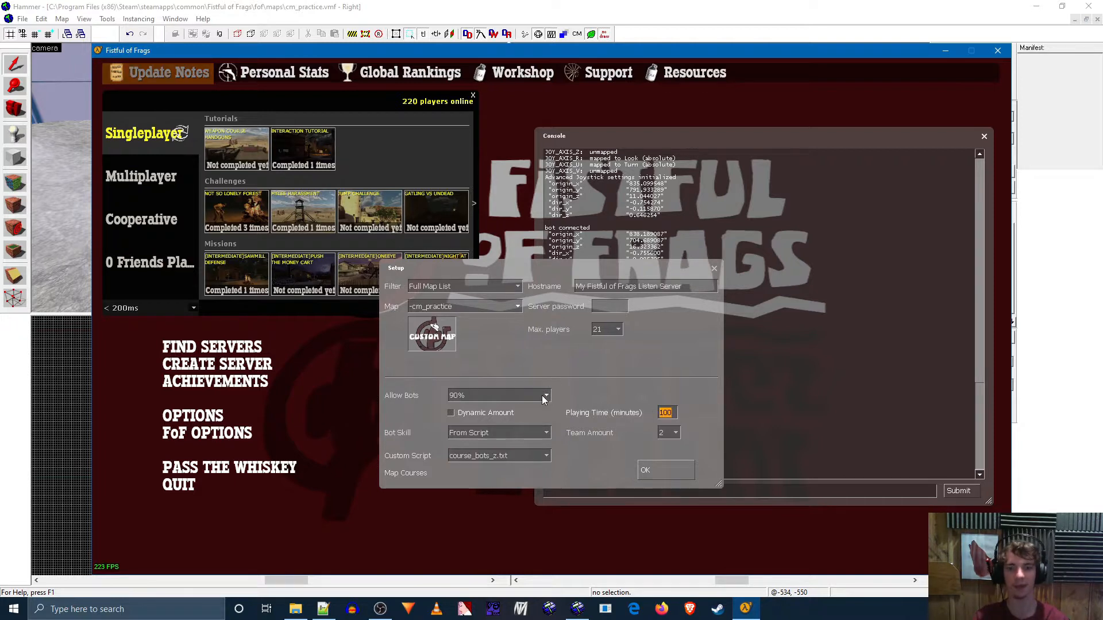
{"action": "left_click", "coordinate": [488, 396]}
{"action": "left_click", "coordinate": [492, 393]}
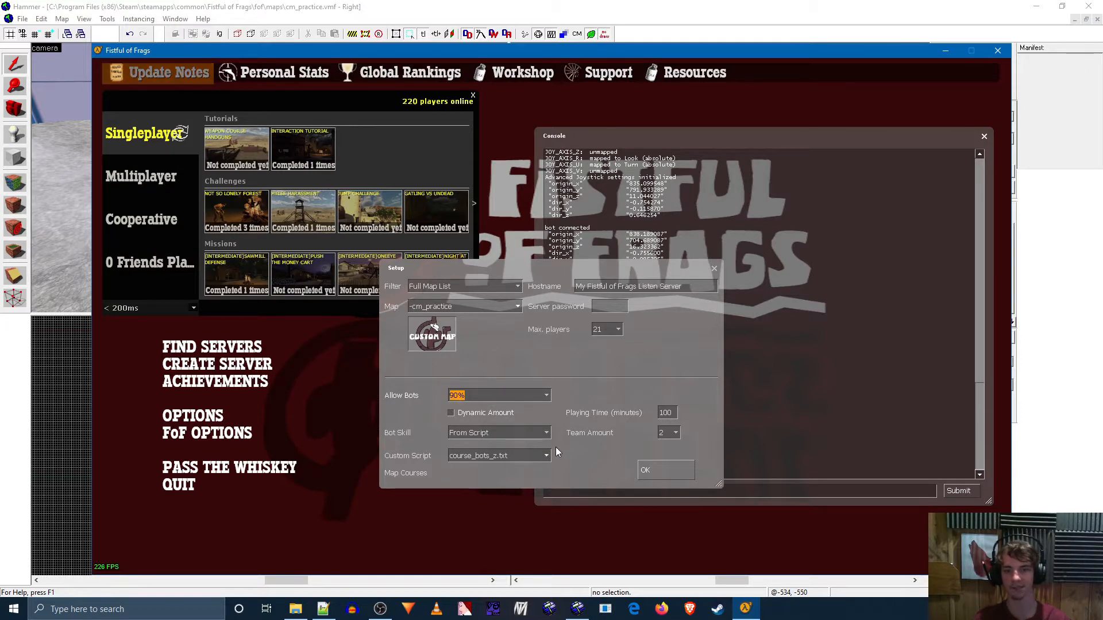
{"action": "left_click", "coordinate": [664, 469]}
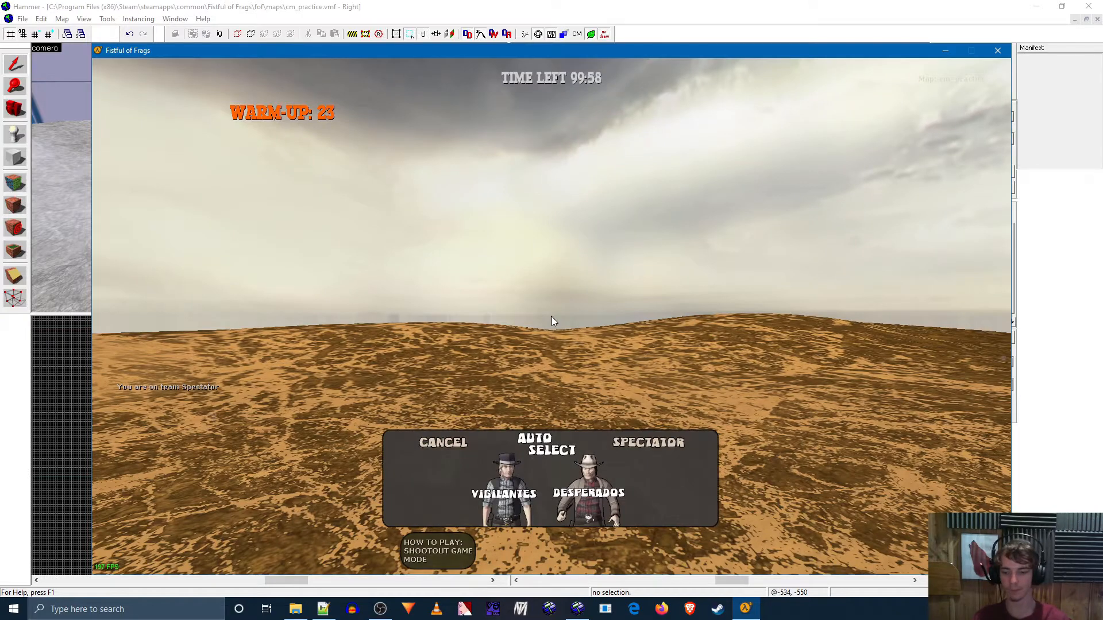
Run sv_cheats 1 and sv_lan 1 in the developer console, and join the match as a spectator.
{"action": "key", "text": "grave"}
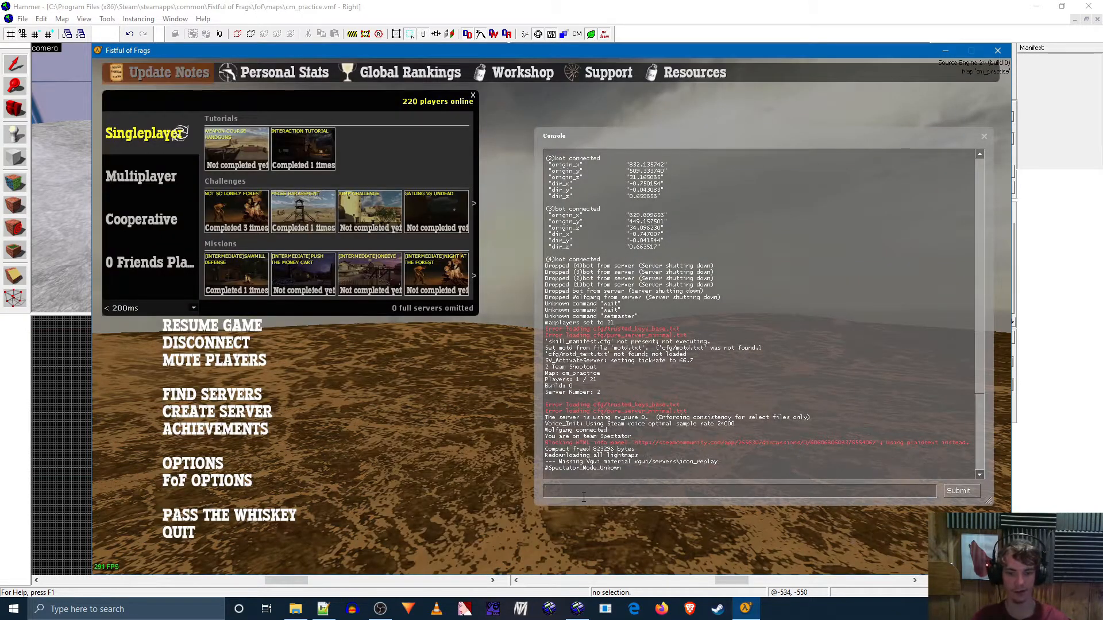
{"action": "type", "text": "sv_cheats 1"}
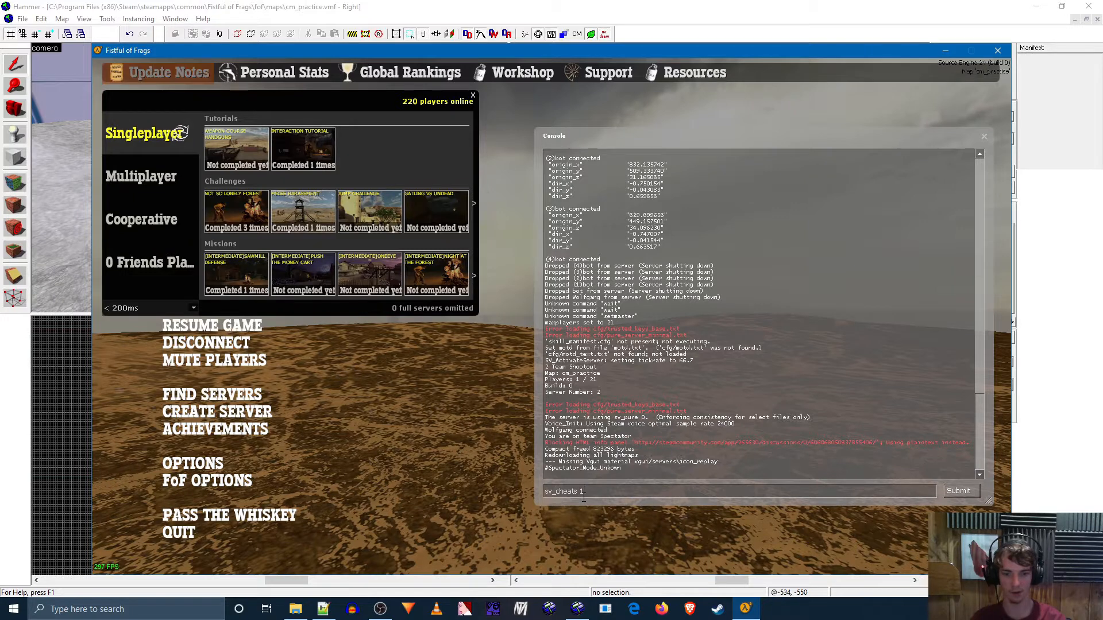
{"action": "key", "text": "Return"}
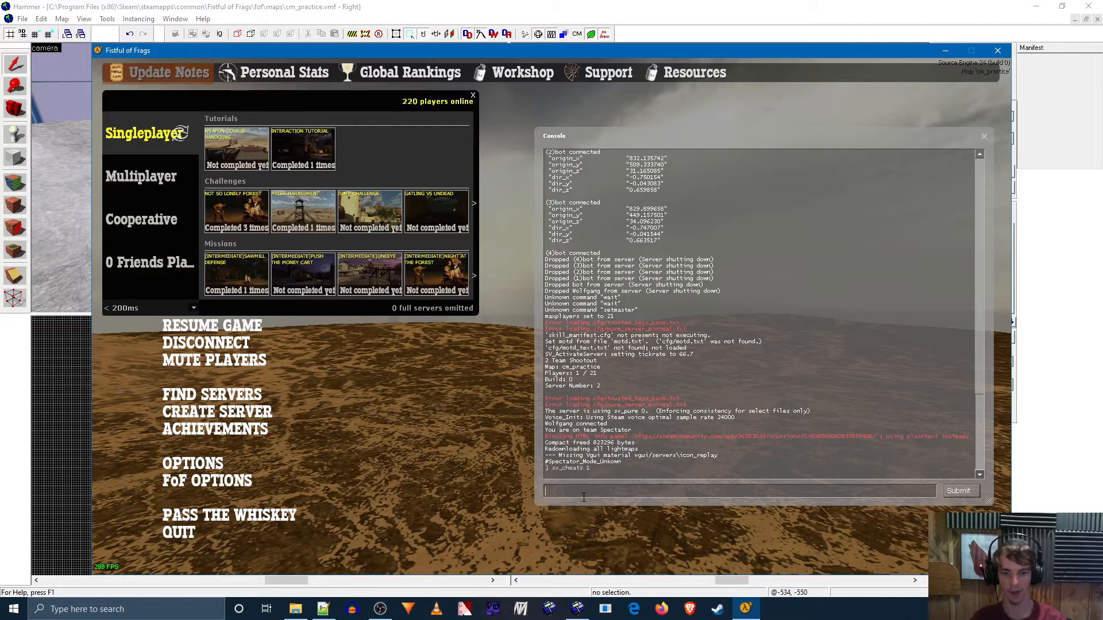
{"action": "type", "text": "sv"}
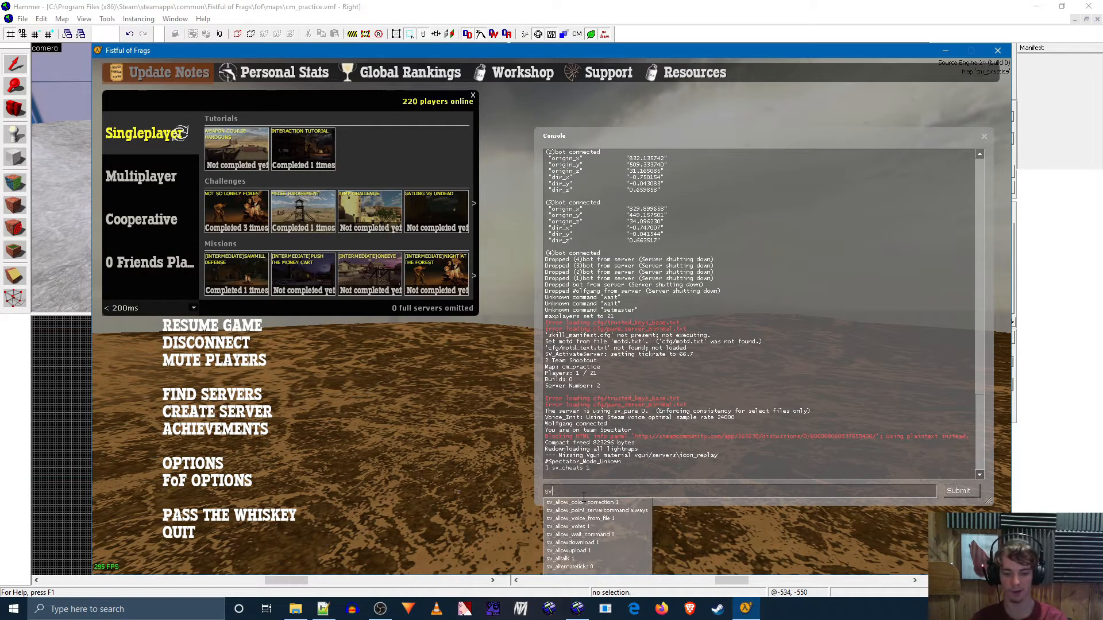
{"action": "type", "text": "_lan 1"}
{"action": "key", "text": "Return"}
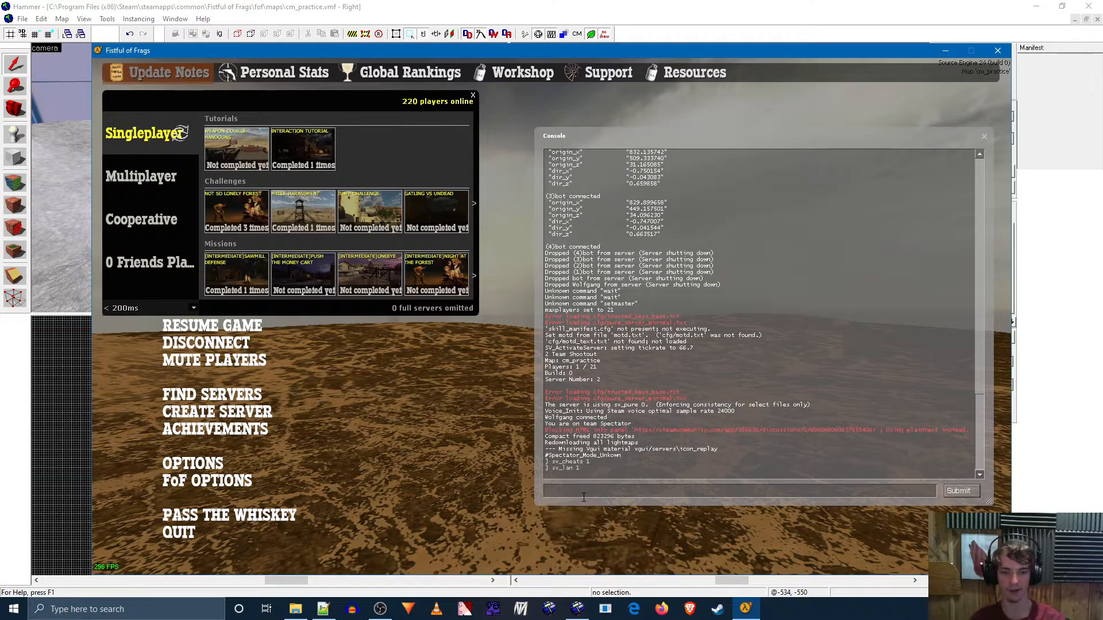
{"action": "key", "text": "Escape"}
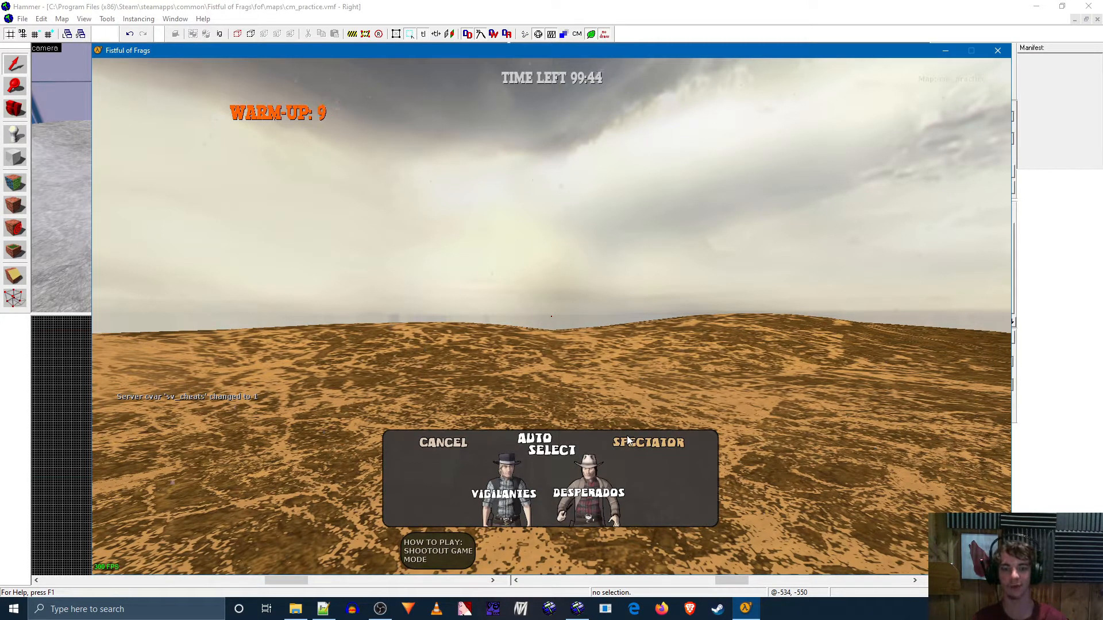
{"action": "left_click", "coordinate": [647, 443]}
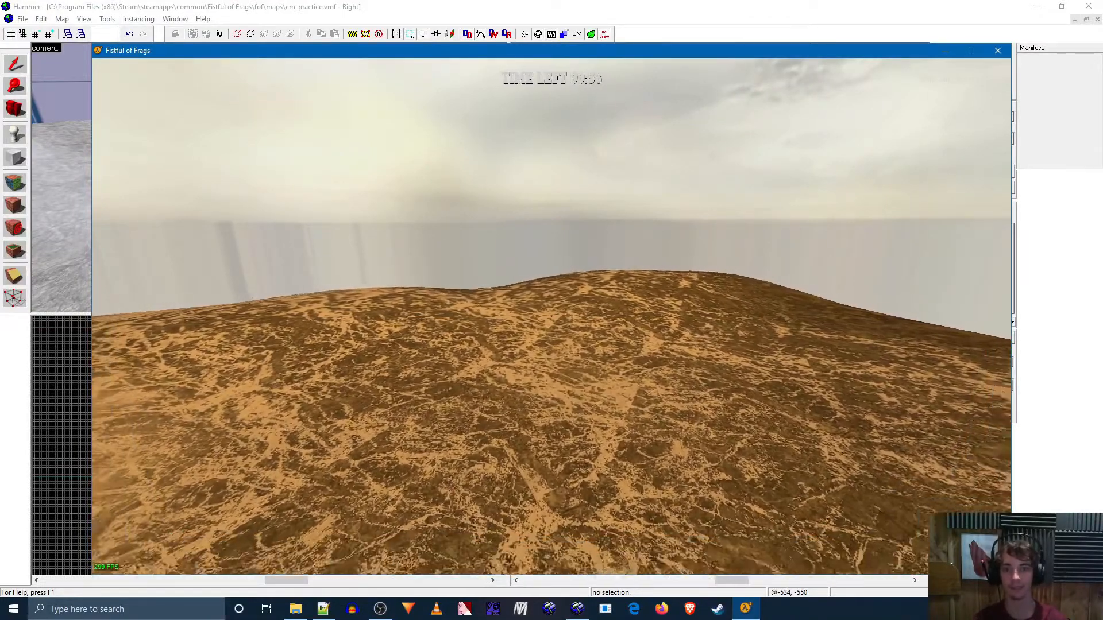
Check the key bindings of the AI in-game editor and the Course Editor in the keyboard options.
{"action": "key", "text": "Escape"}
{"action": "left_click", "coordinate": [197, 468]}
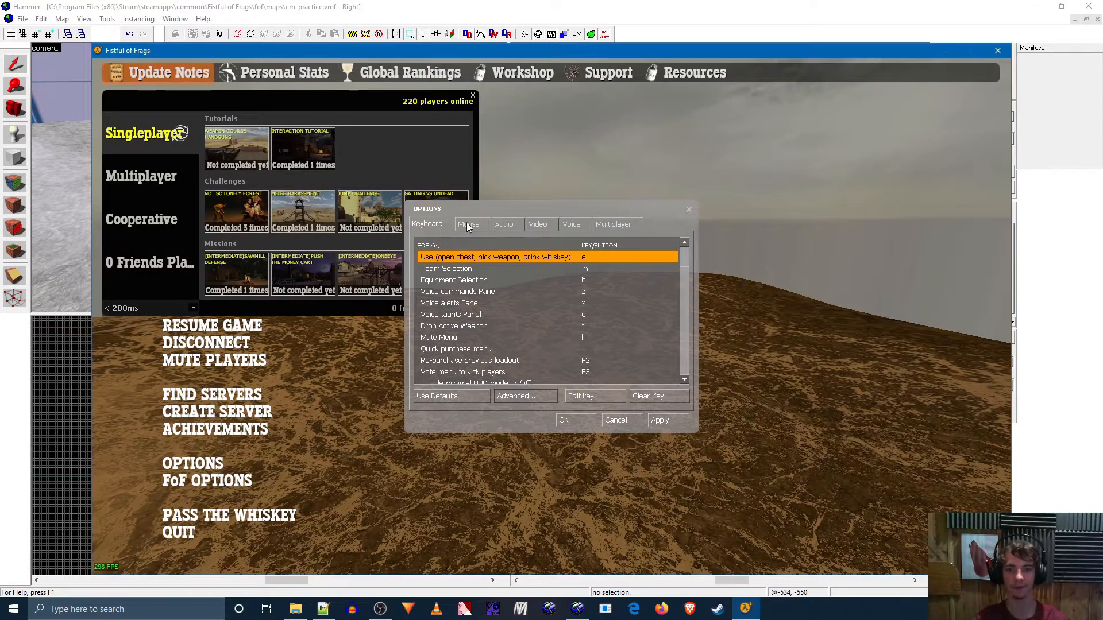
{"action": "scroll", "coordinate": [536, 291], "scroll_direction": "down", "scroll_amount": 2}
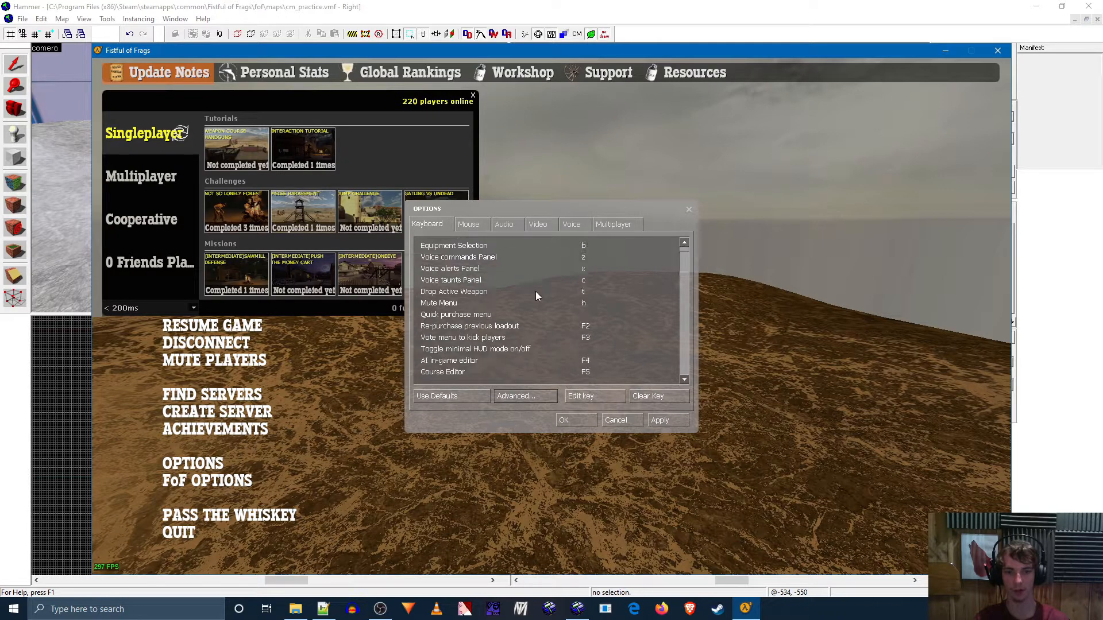
{"action": "left_click", "coordinate": [476, 327]}
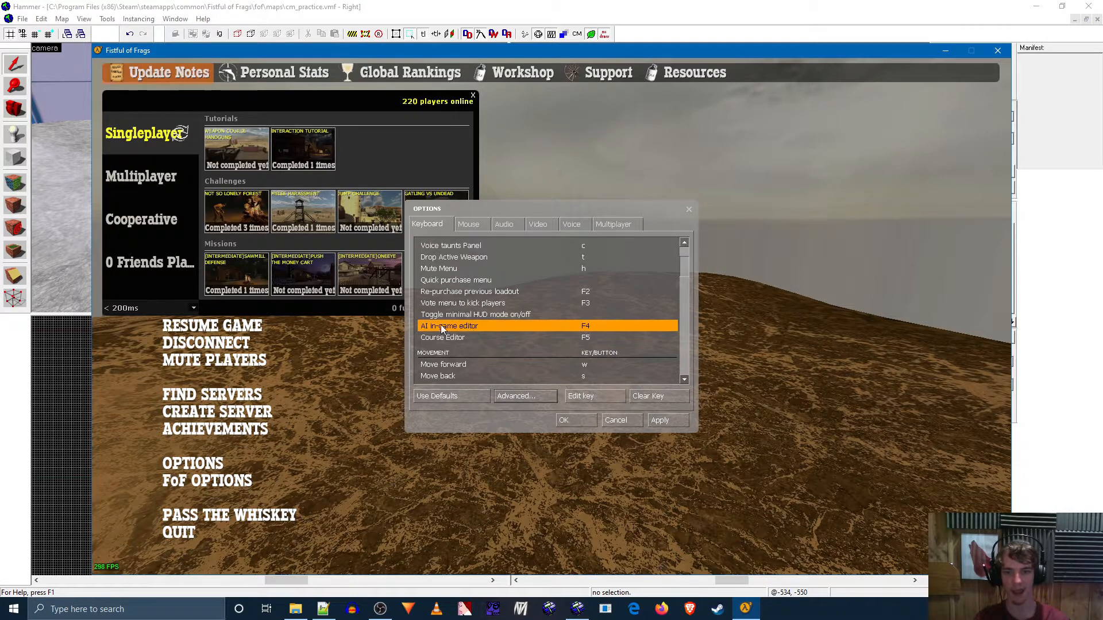
{"action": "left_click", "coordinate": [440, 338]}
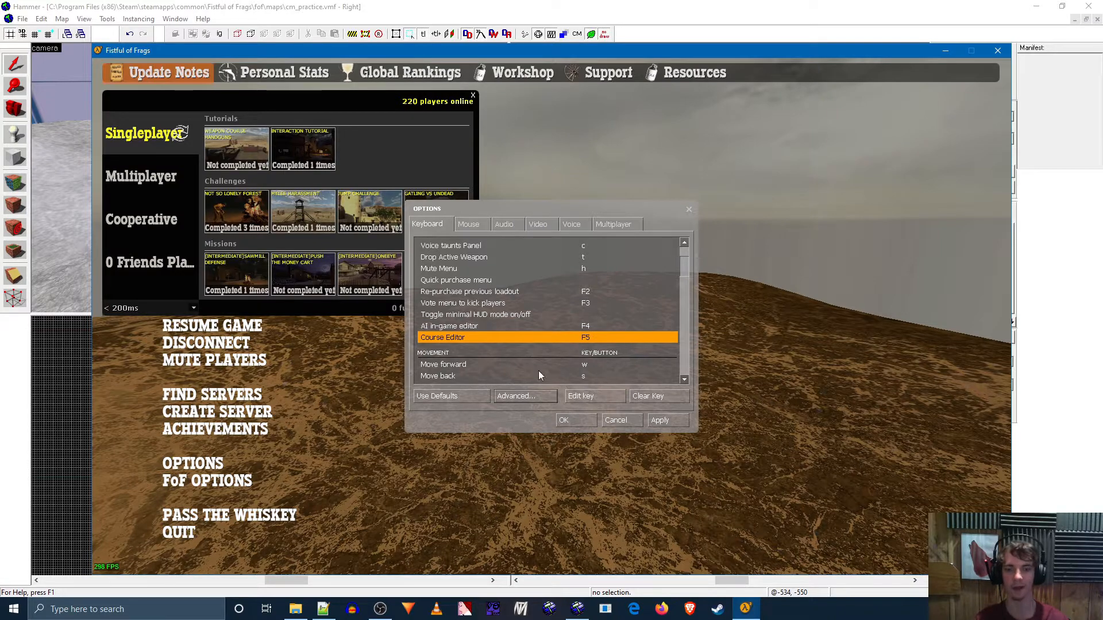
{"action": "left_click", "coordinate": [616, 421]}
{"action": "key", "text": "Escape"}
Fly over the terrain as a spectator and bring up the course editor's bot selection overlay.
{"action": "key", "text": "w"}
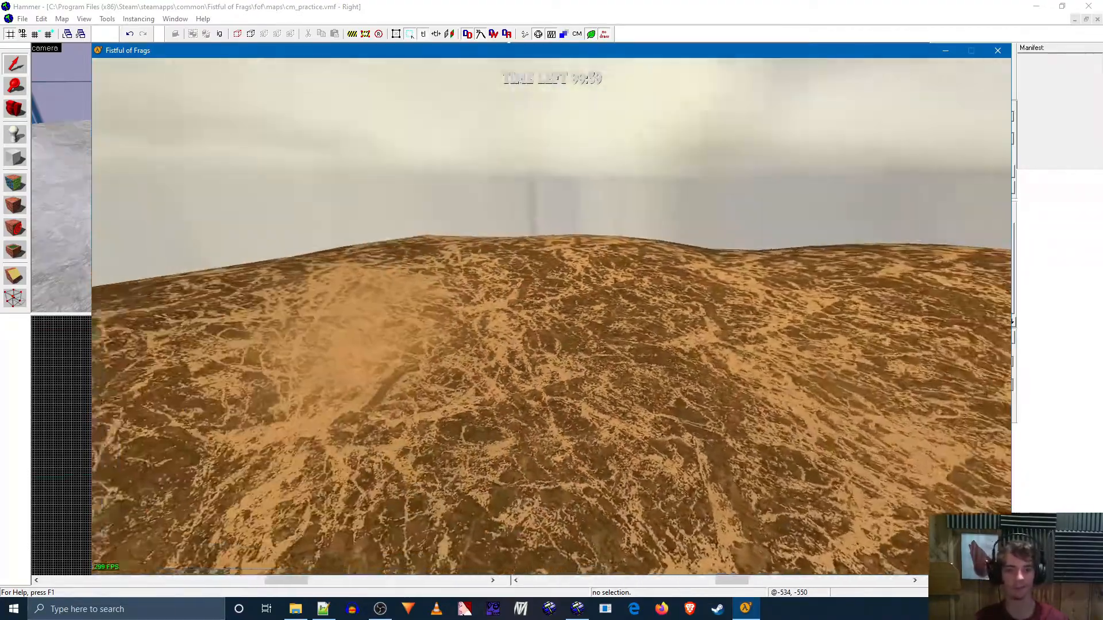
{"action": "right_click", "coordinate": [552, 316]}
{"action": "key", "text": "w"}
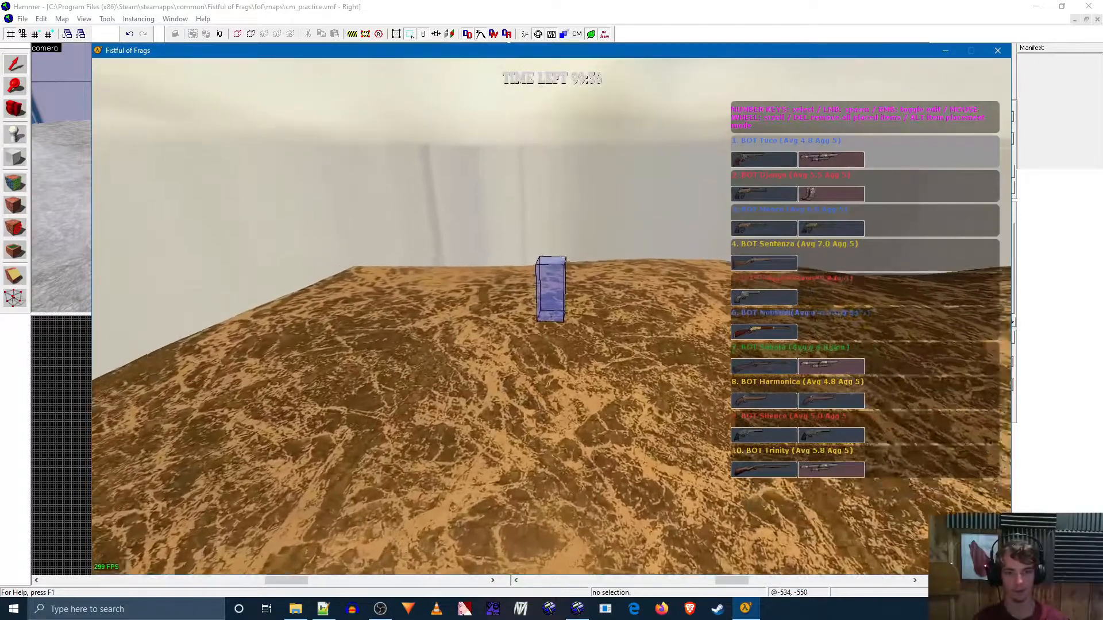
Check which custom bot script is chosen in the server setup from the paused game.
{"action": "key", "text": "Escape"}
{"action": "left_click", "coordinate": [223, 410]}
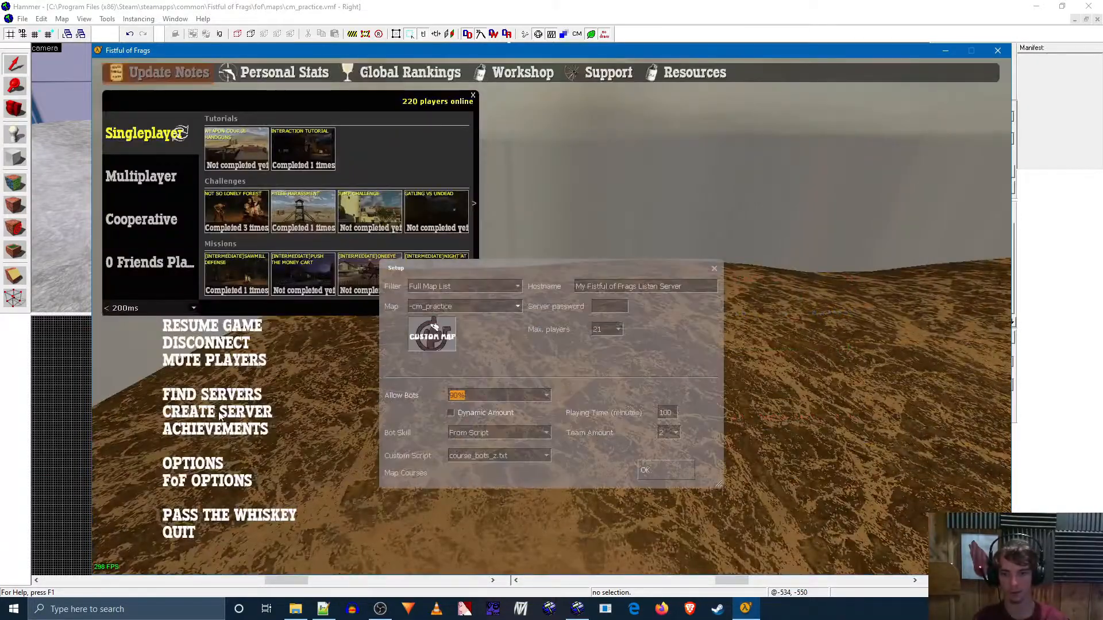
{"action": "left_click", "coordinate": [533, 461]}
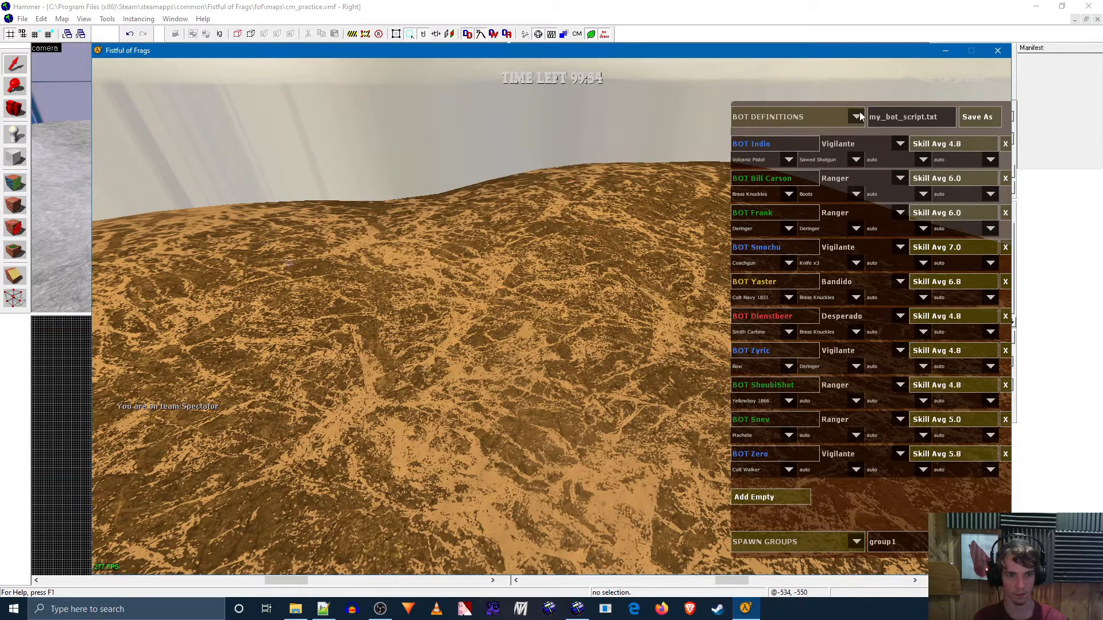
Load the course_bots_z bot definitions in the bot editor.
{"action": "left_click", "coordinate": [856, 116]}
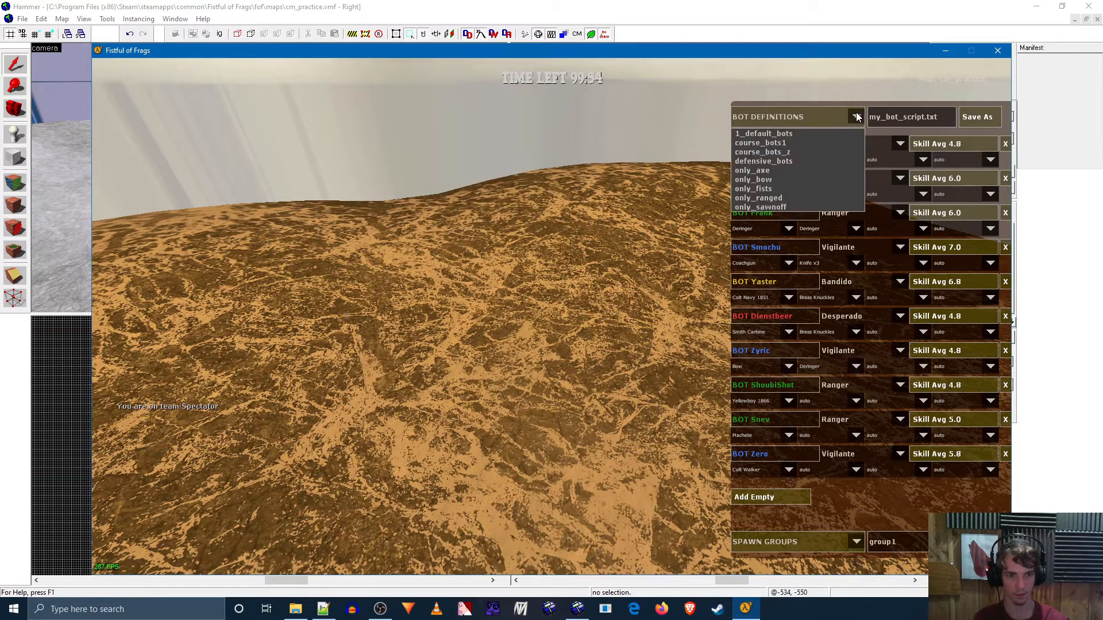
{"action": "left_click", "coordinate": [788, 154]}
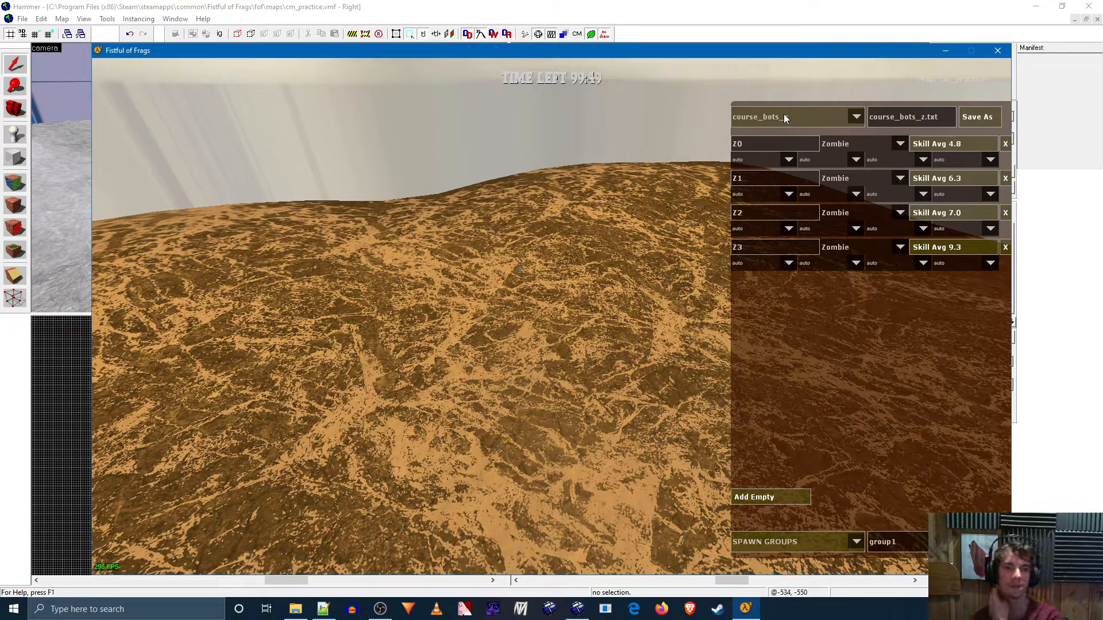
{"action": "left_click", "coordinate": [845, 122]}
{"action": "left_click", "coordinate": [779, 154]}
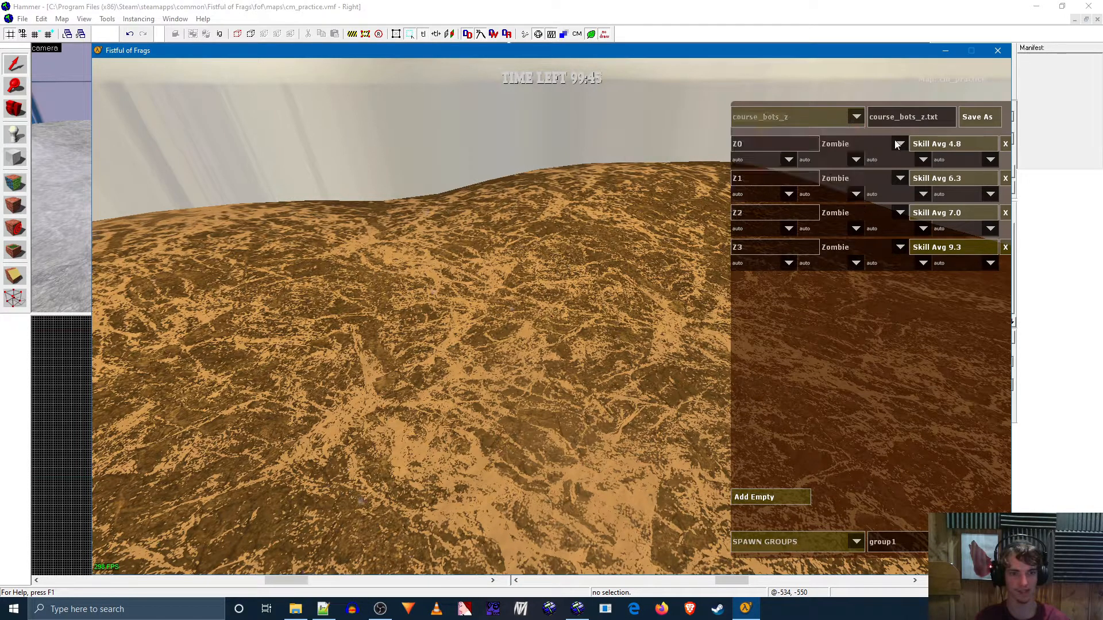
{"action": "left_click", "coordinate": [856, 118]}
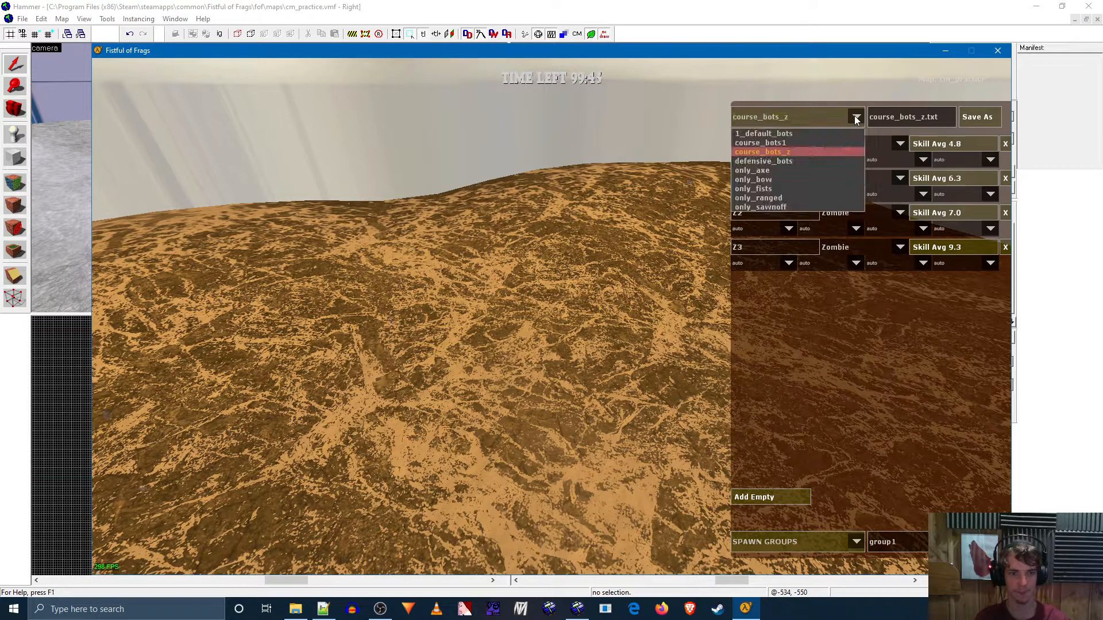
{"action": "left_click", "coordinate": [824, 340]}
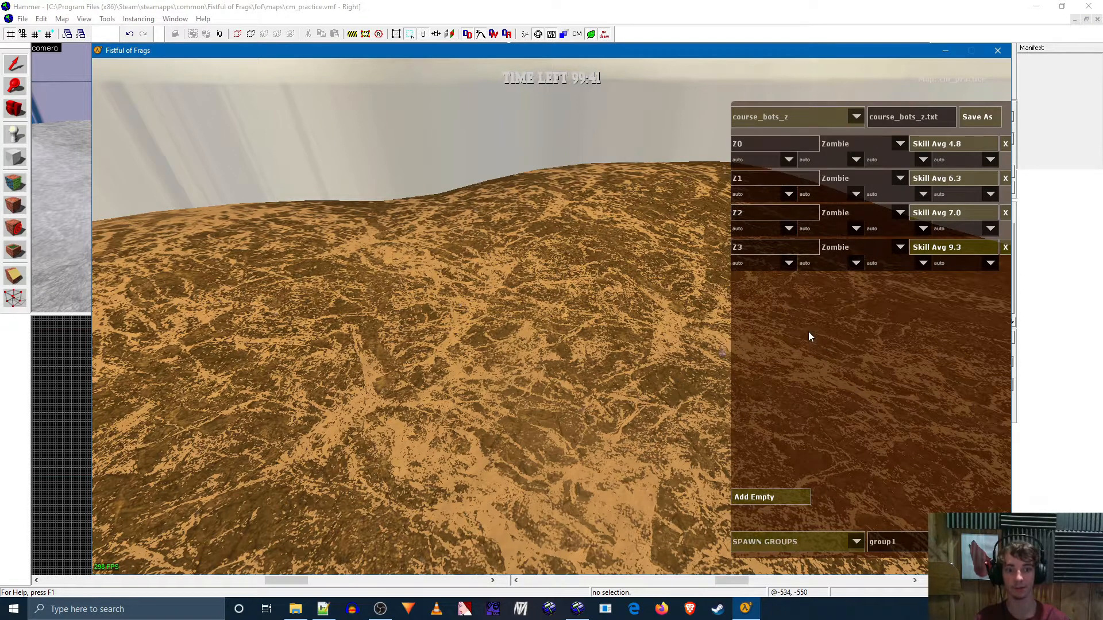
Set the first weapon of zombie bots Z0, Z1, Z2 and Z3 to Brass Knuckles.
{"action": "left_click", "coordinate": [789, 161]}
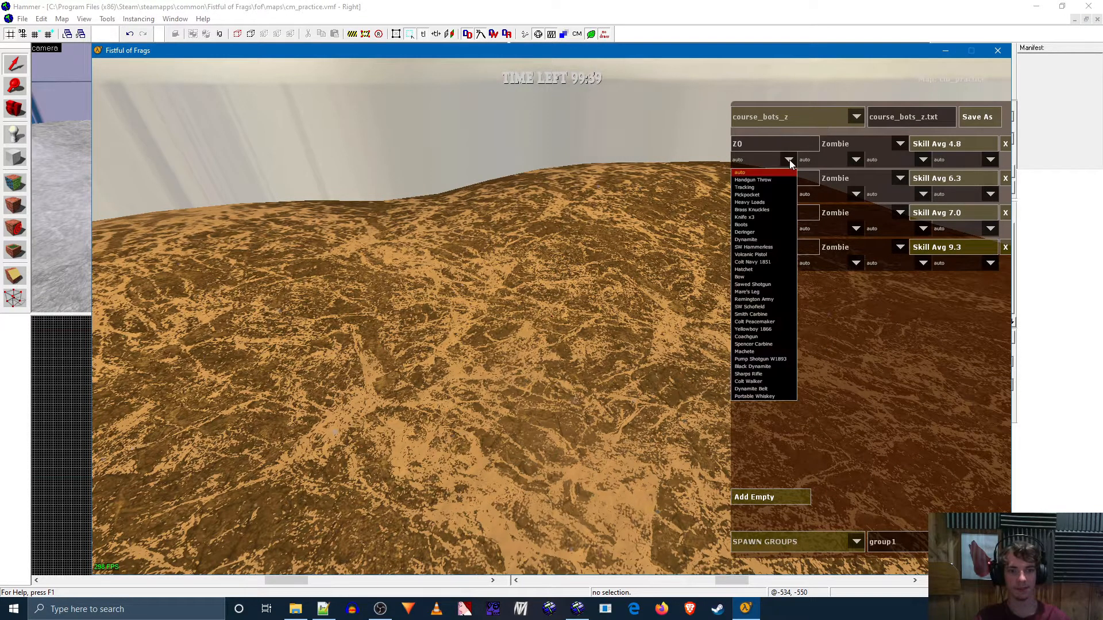
{"action": "left_click", "coordinate": [754, 211]}
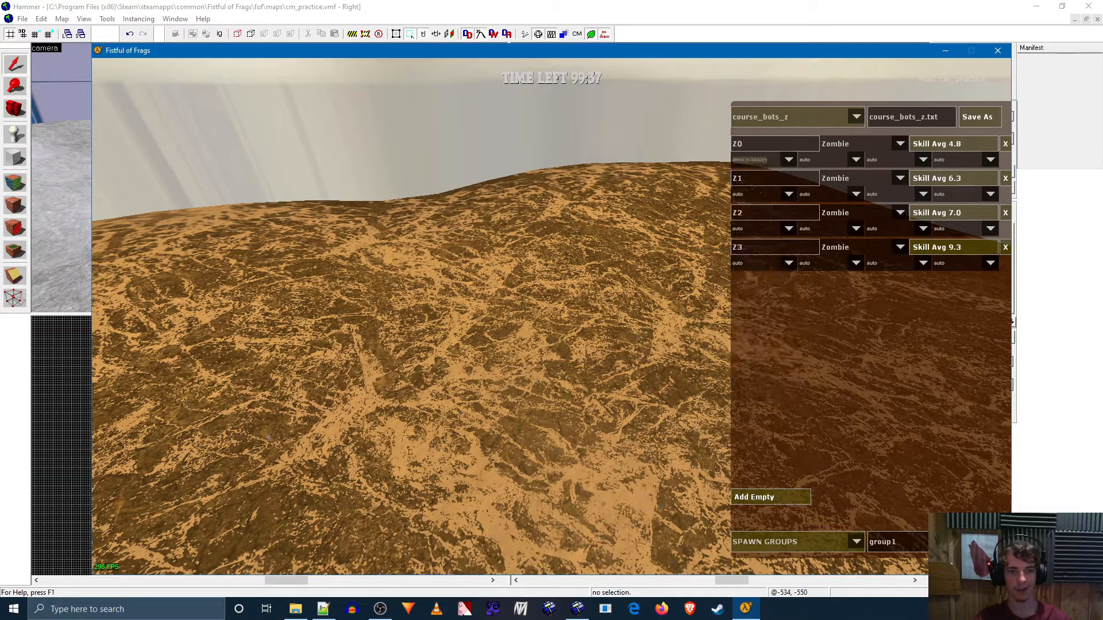
{"action": "left_click", "coordinate": [788, 195]}
{"action": "left_click", "coordinate": [770, 244]}
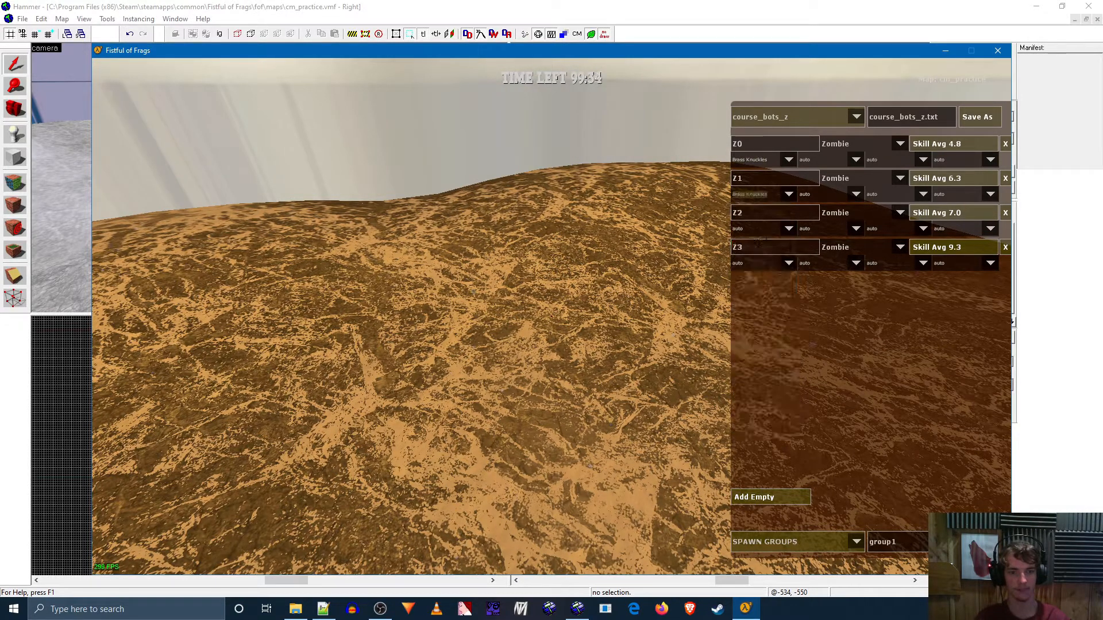
{"action": "left_click", "coordinate": [788, 229]}
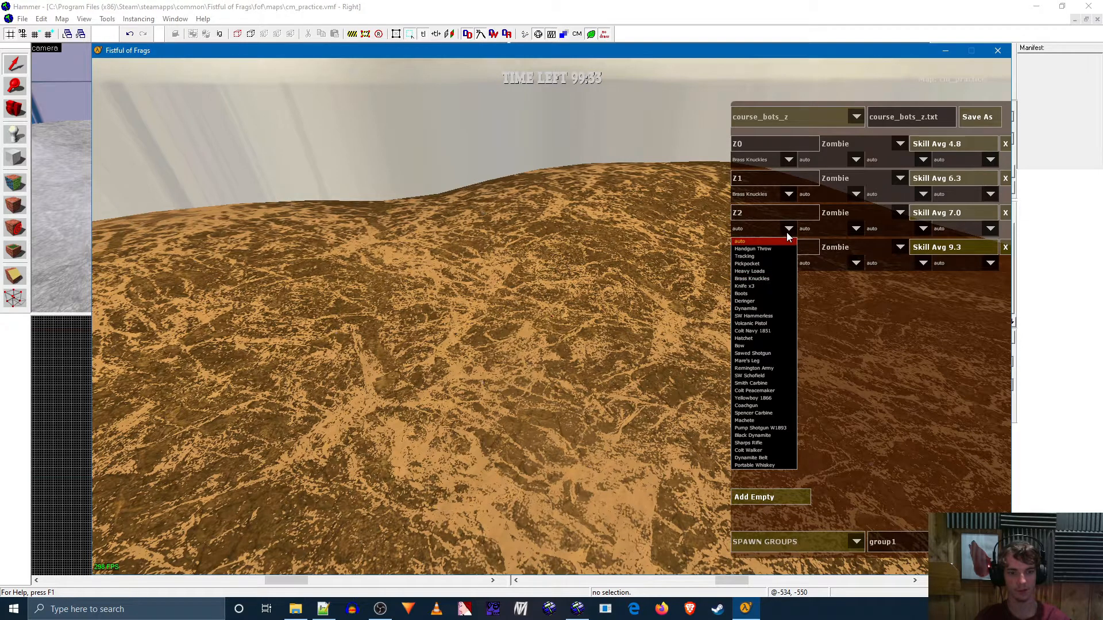
{"action": "left_click", "coordinate": [757, 278]}
{"action": "left_click", "coordinate": [788, 263]}
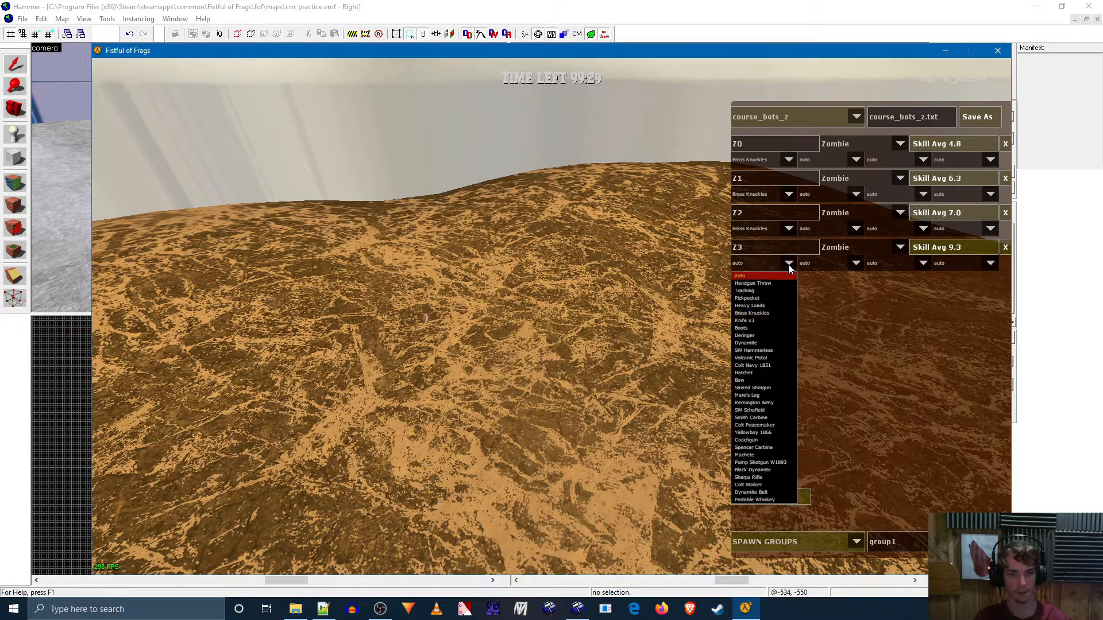
{"action": "left_click", "coordinate": [753, 314]}
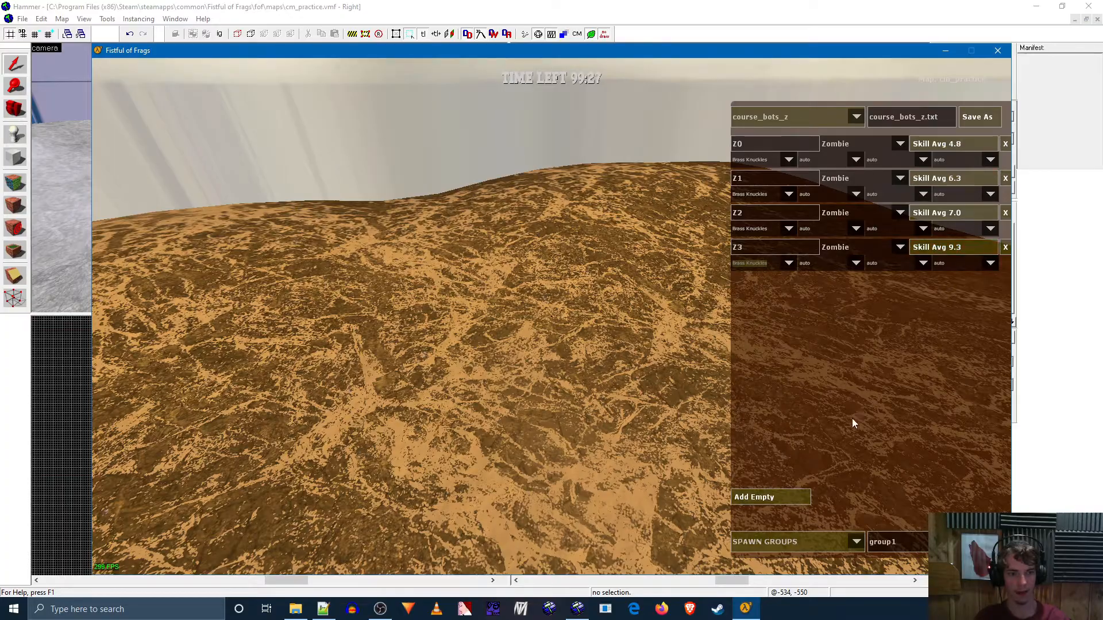
Spawn a row of five Z0 zombie bots along the edge of the terrain.
{"action": "right_click", "coordinate": [339, 270]}
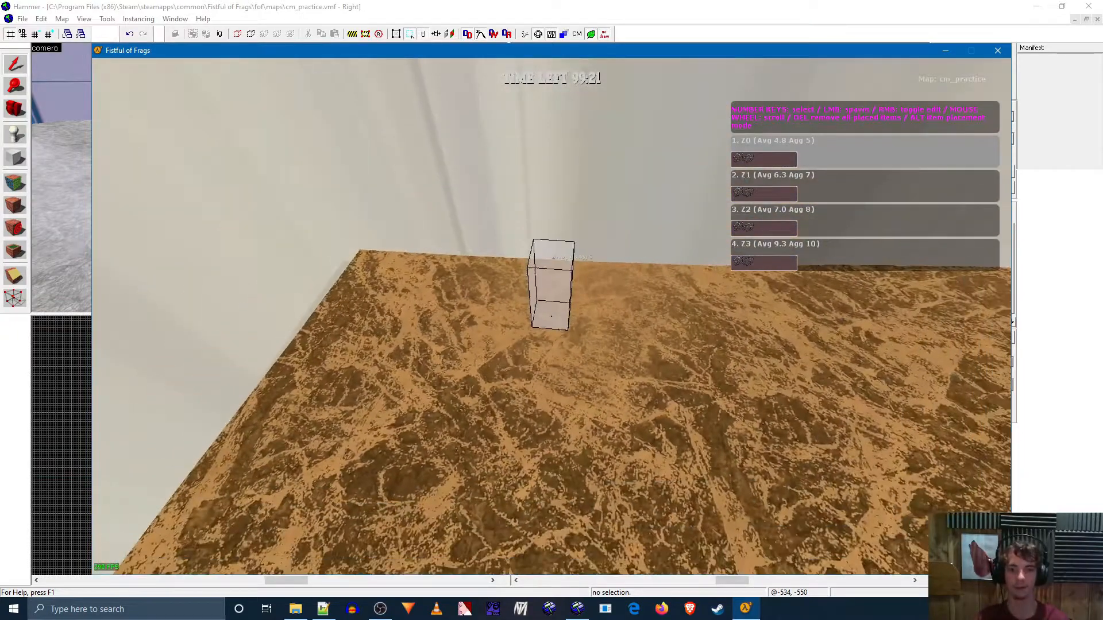
{"action": "left_click", "coordinate": [550, 298]}
{"action": "left_click", "coordinate": [550, 299]}
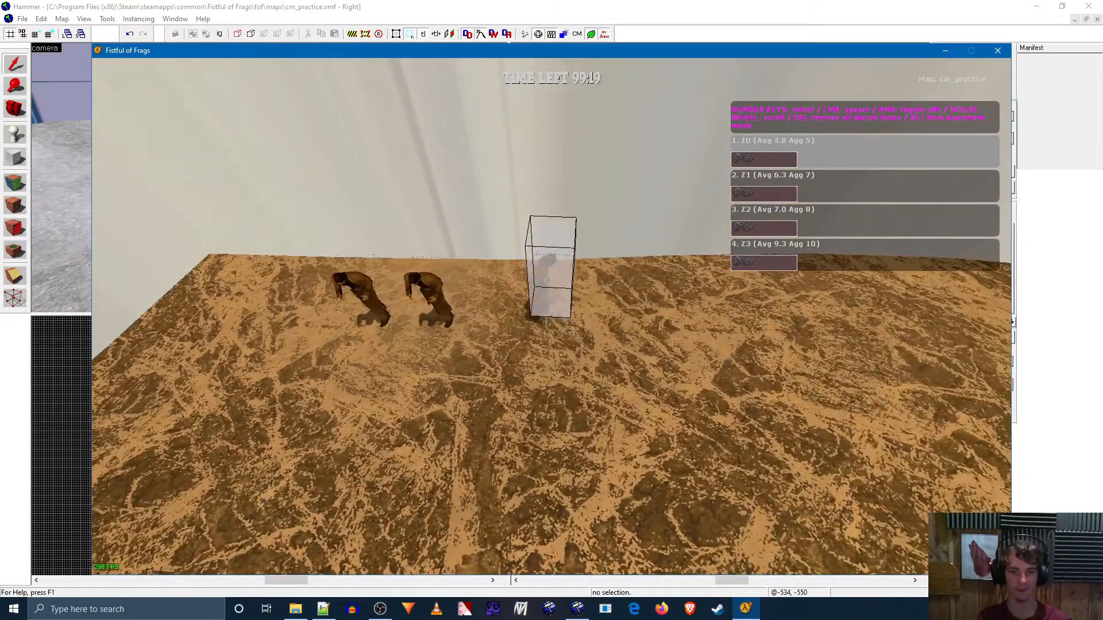
{"action": "left_click", "coordinate": [550, 298]}
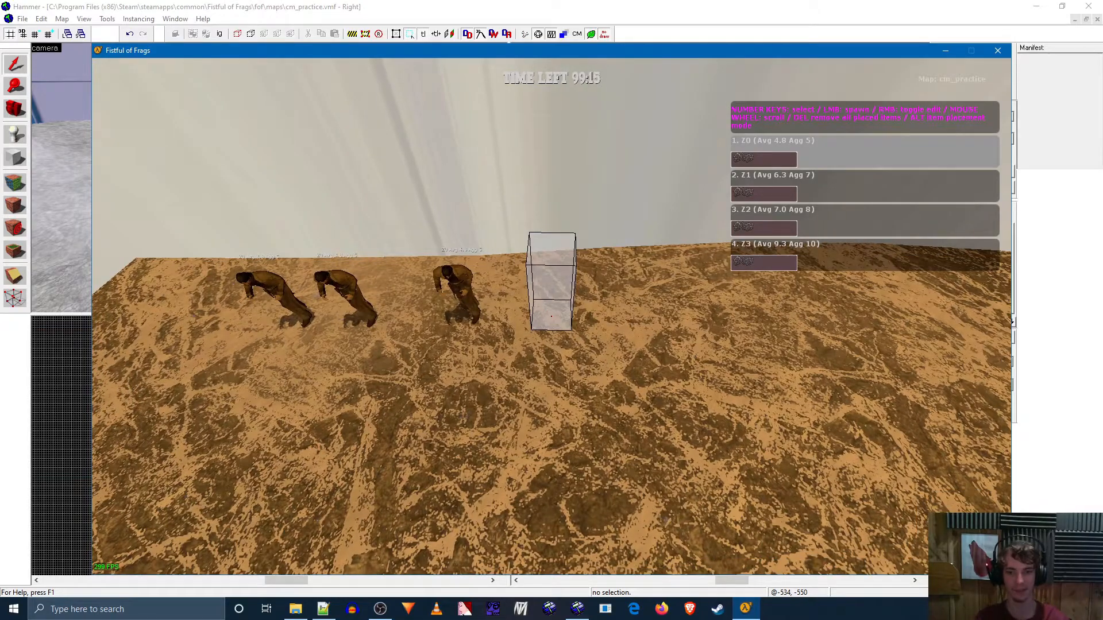
{"action": "left_click", "coordinate": [550, 315]}
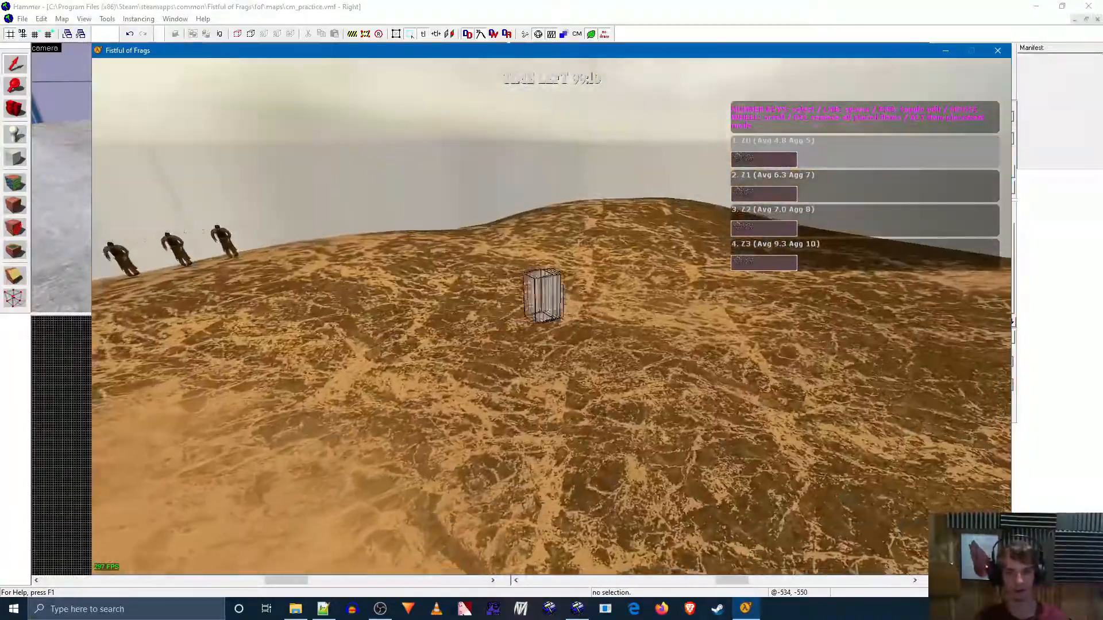
{"action": "right_click", "coordinate": [551, 316]}
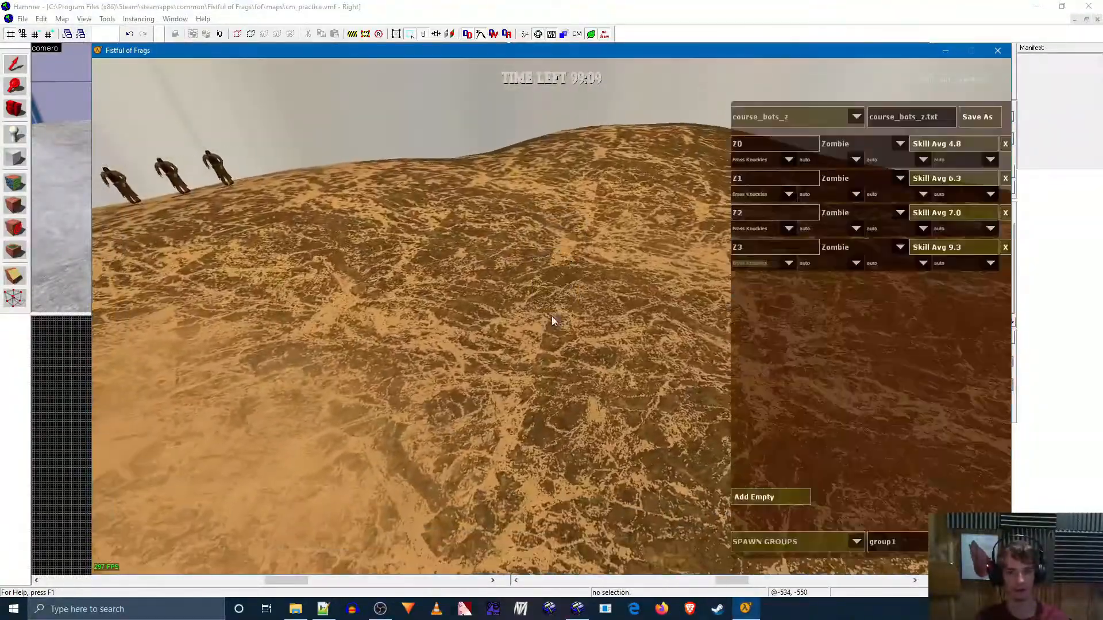
{"action": "right_click", "coordinate": [651, 259]}
{"action": "right_click", "coordinate": [551, 316]}
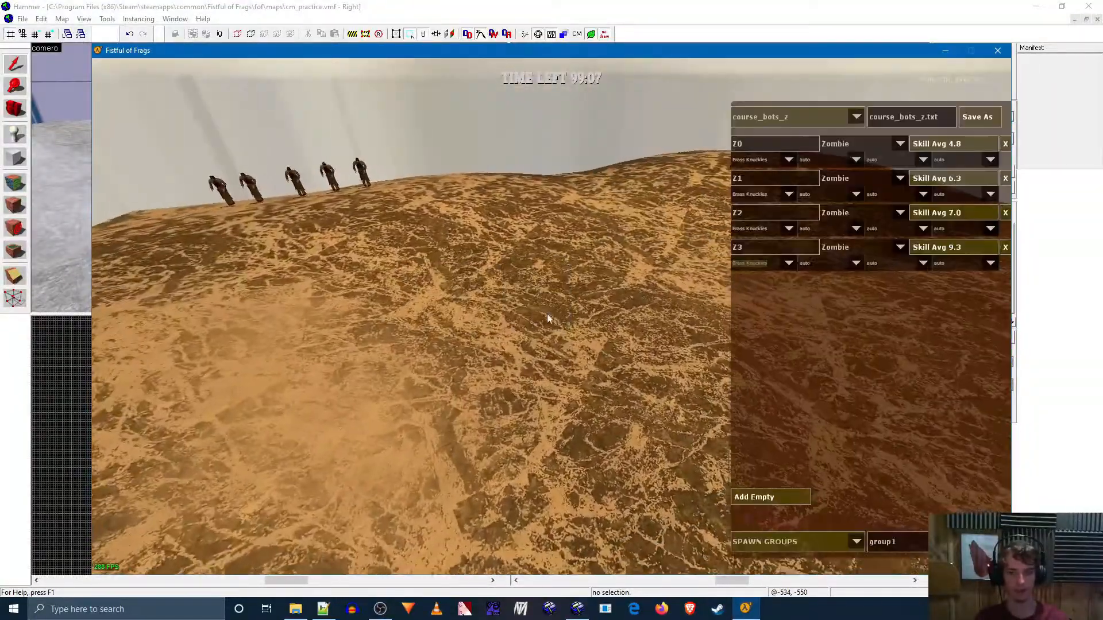
Save the edited bot definitions as test_course_1.txt and return to bot placement.
{"action": "left_click", "coordinate": [936, 542]}
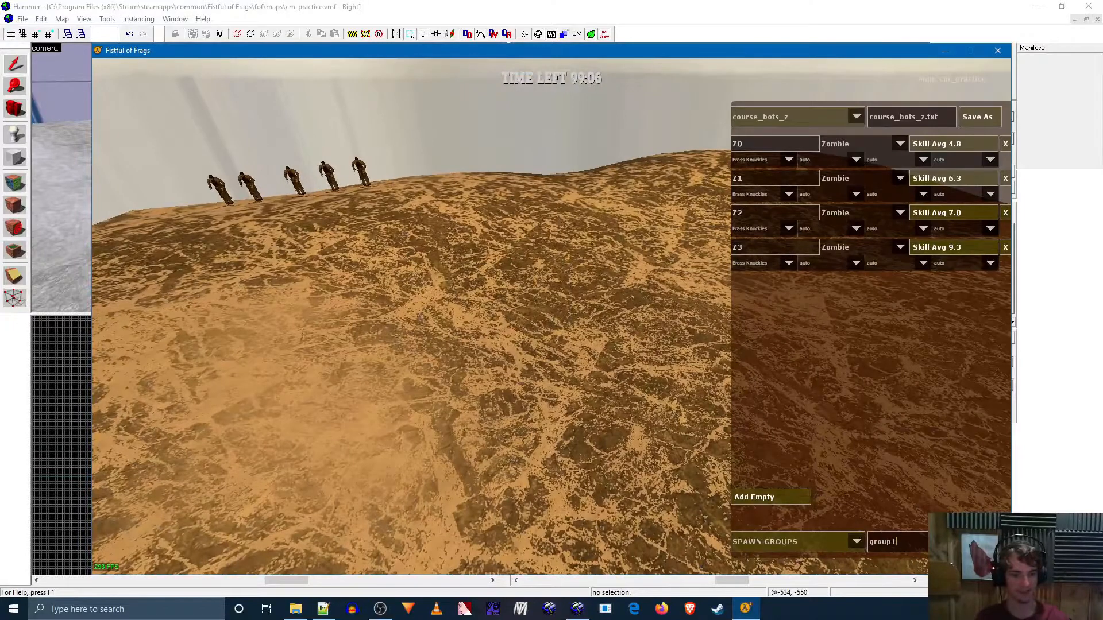
{"action": "left_click", "coordinate": [858, 544]}
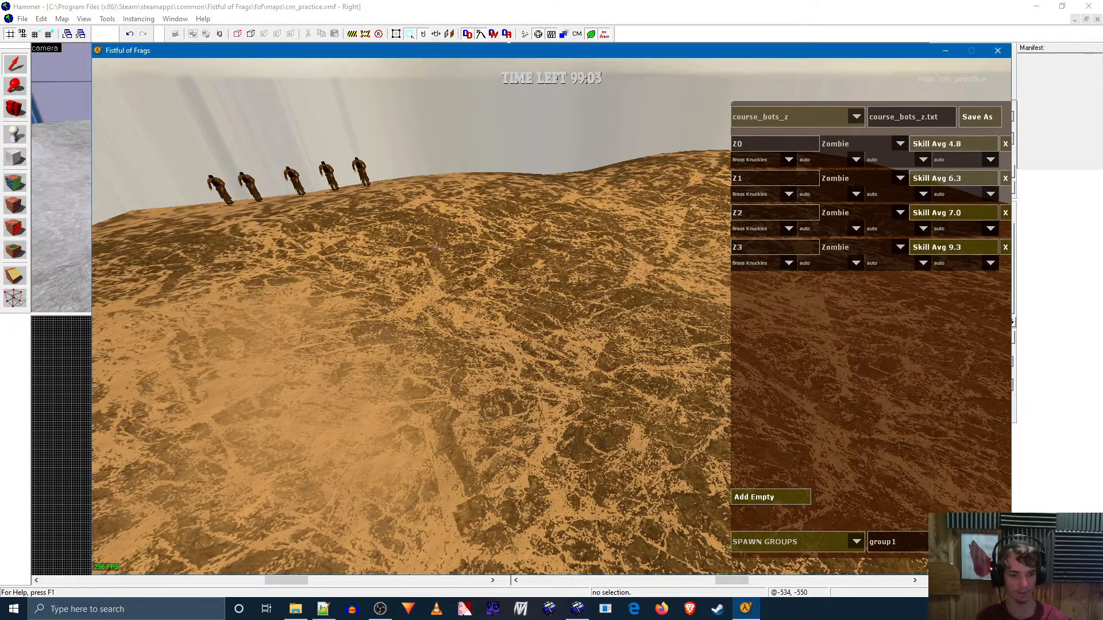
{"action": "double_click", "coordinate": [940, 118]}
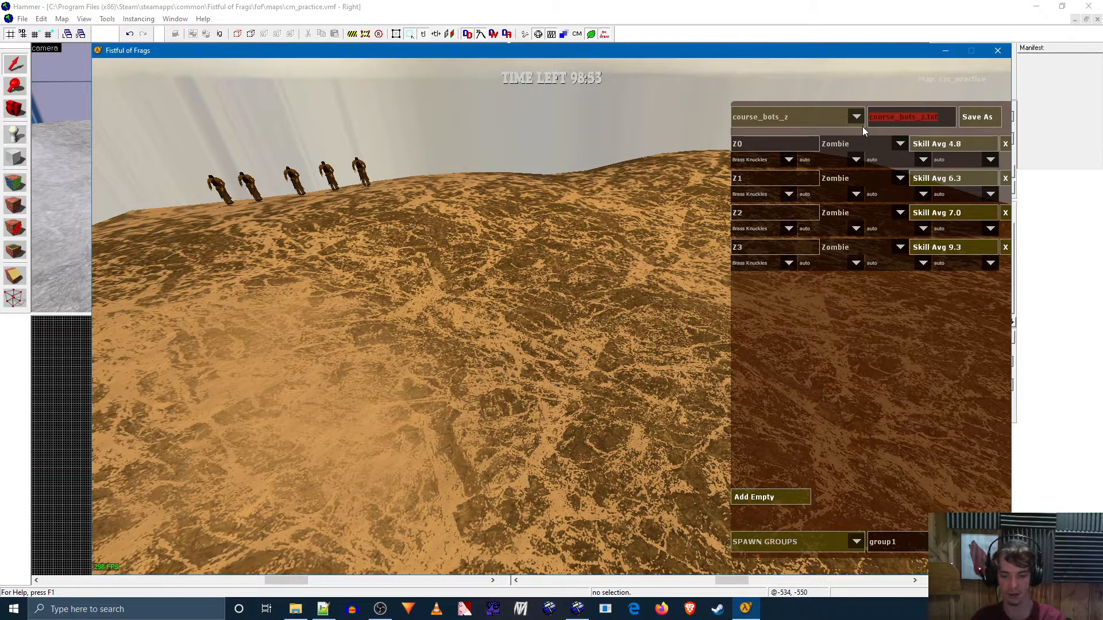
{"action": "type", "text": "test_course_1"}
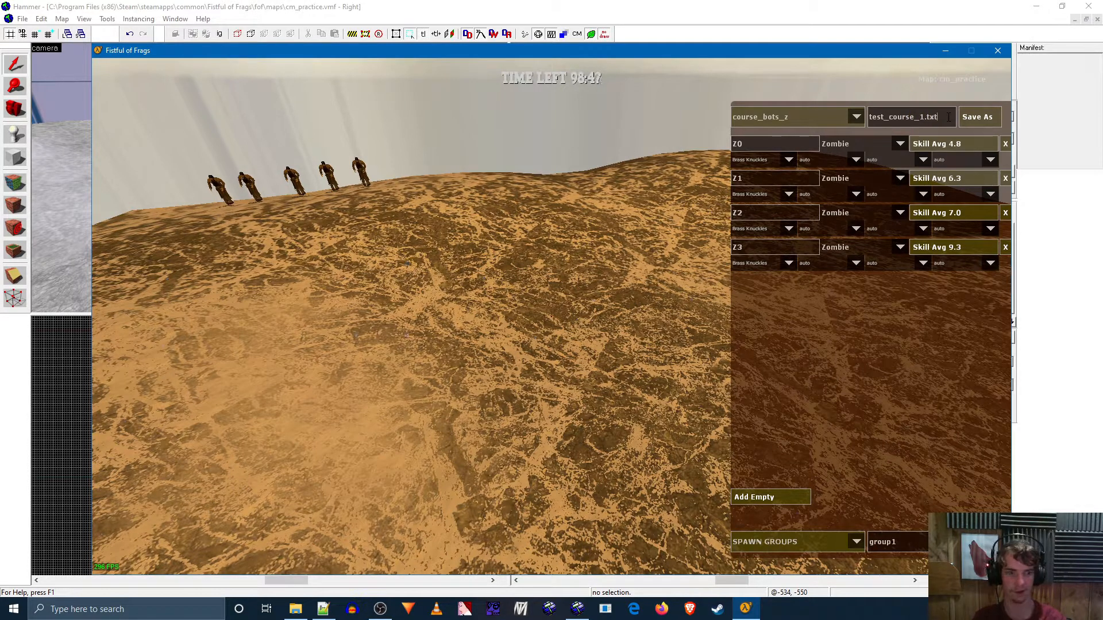
{"action": "left_click", "coordinate": [991, 115]}
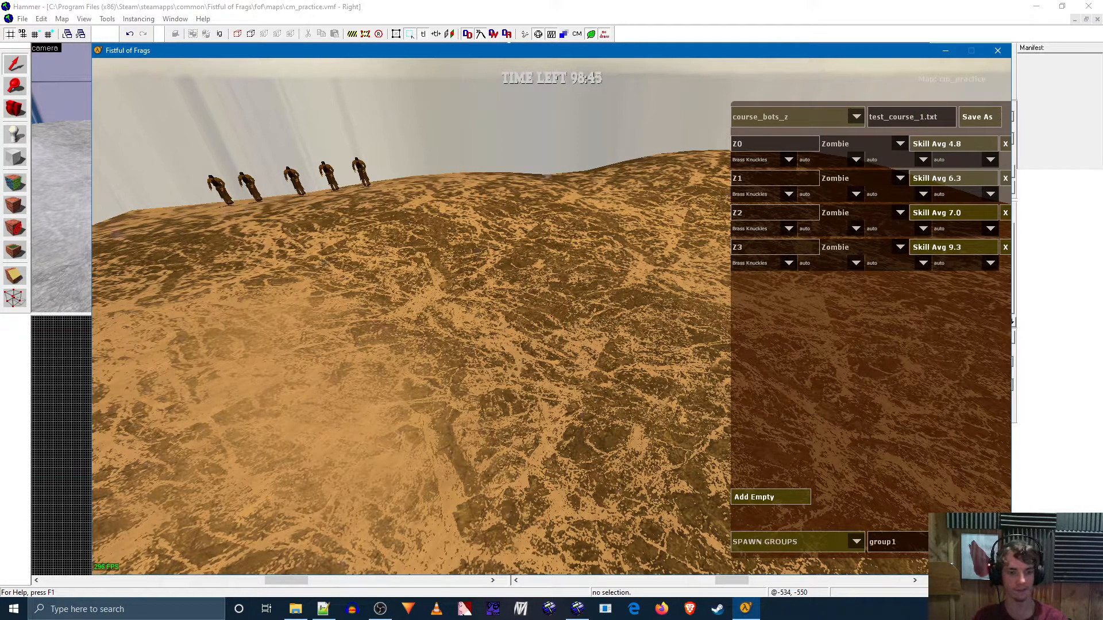
{"action": "right_click", "coordinate": [551, 316]}
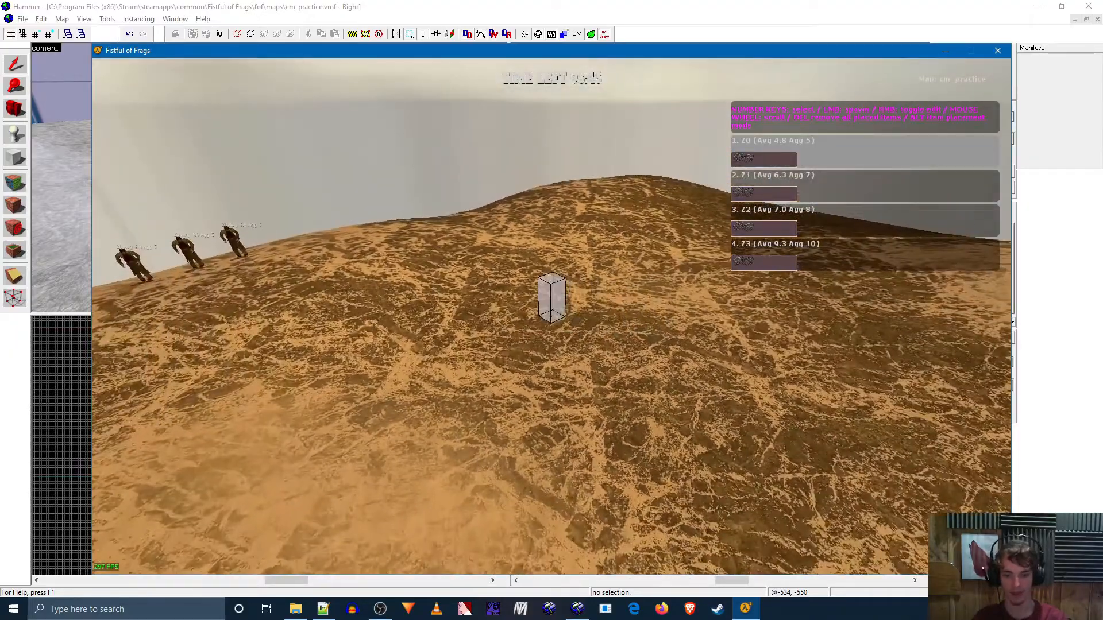
Switch to the course editor, place a Player Spawn near the terrain's corner and set its special option to normal.
{"action": "key", "text": "alt"}
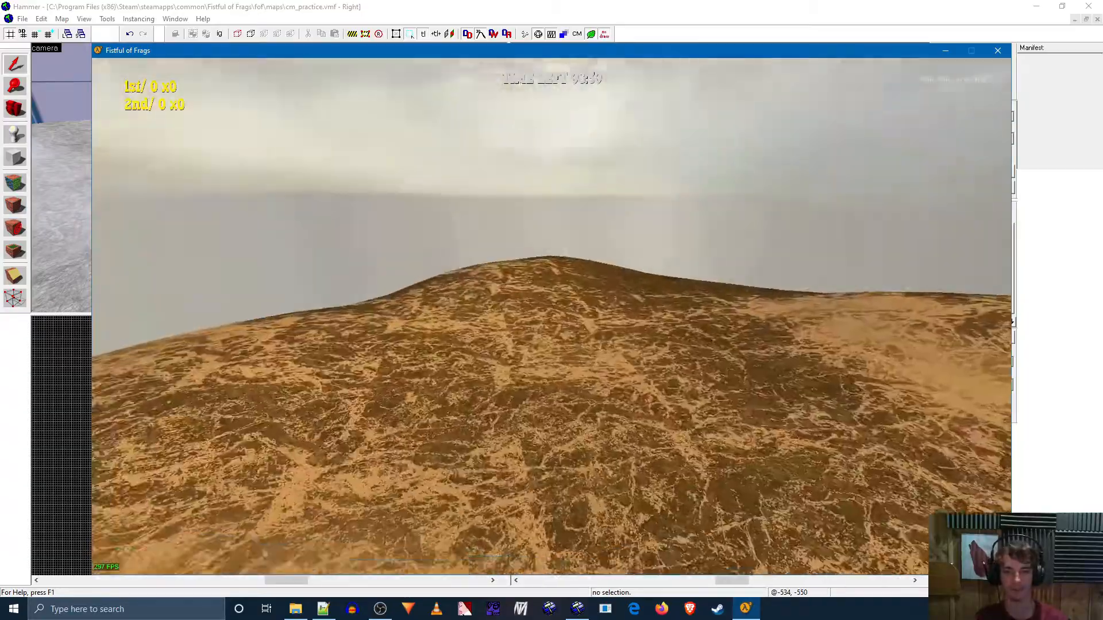
{"action": "key", "text": "1"}
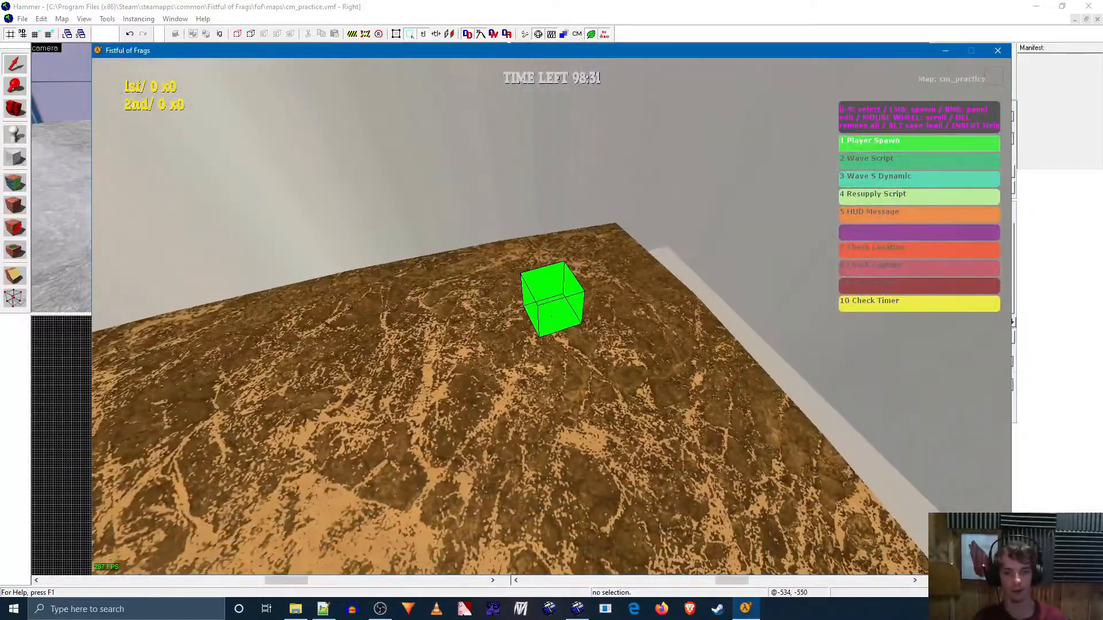
{"action": "left_click", "coordinate": [552, 316]}
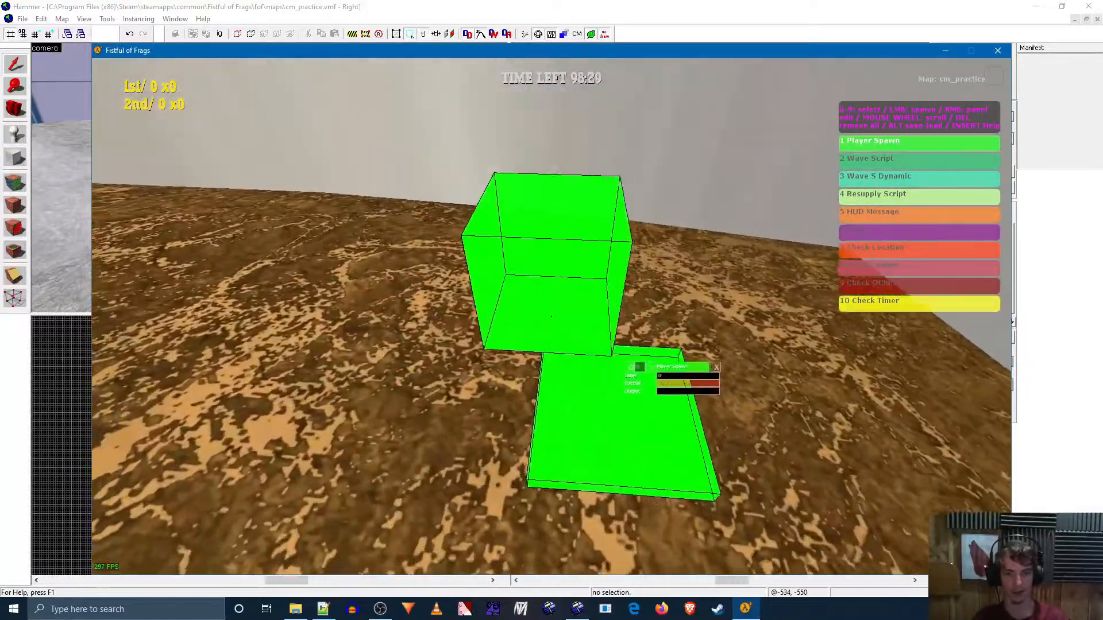
{"action": "right_click", "coordinate": [551, 315]}
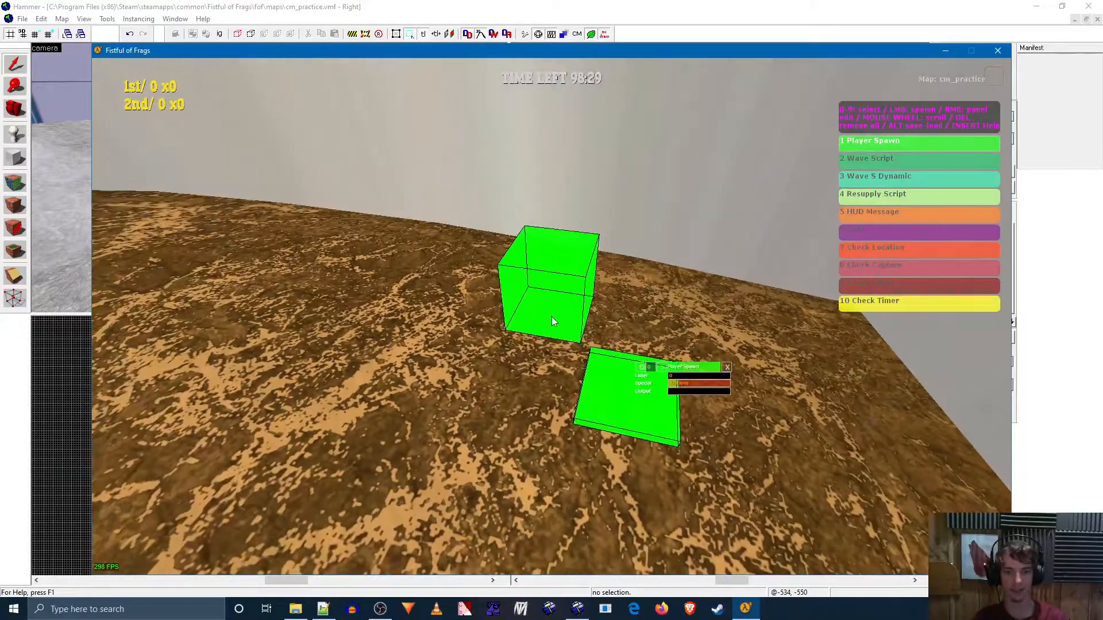
{"action": "left_click", "coordinate": [722, 384]}
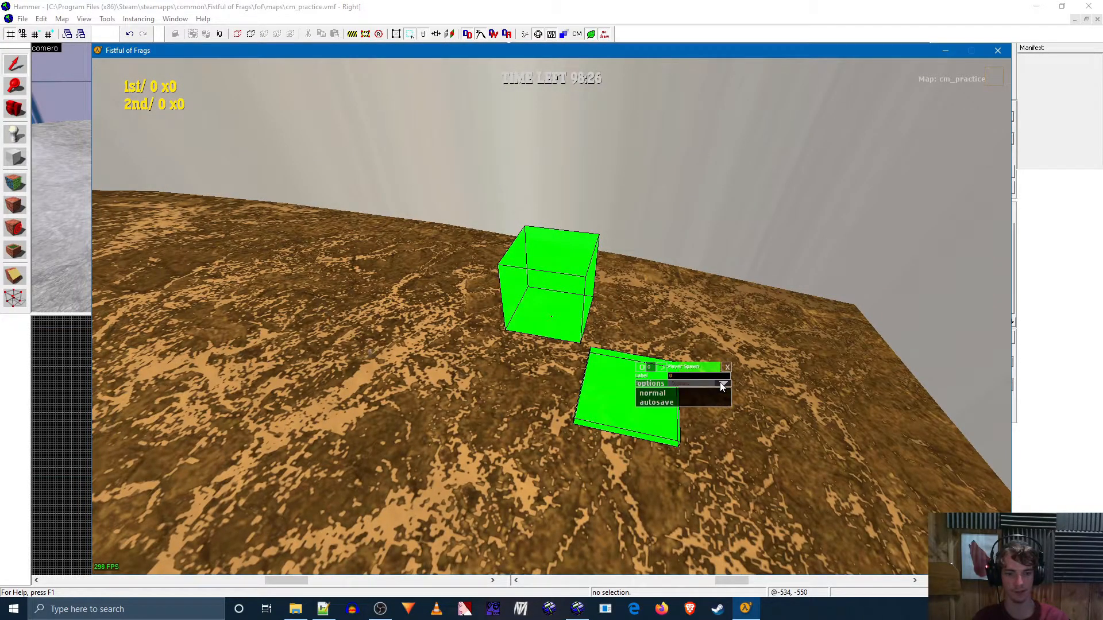
{"action": "left_click", "coordinate": [658, 393]}
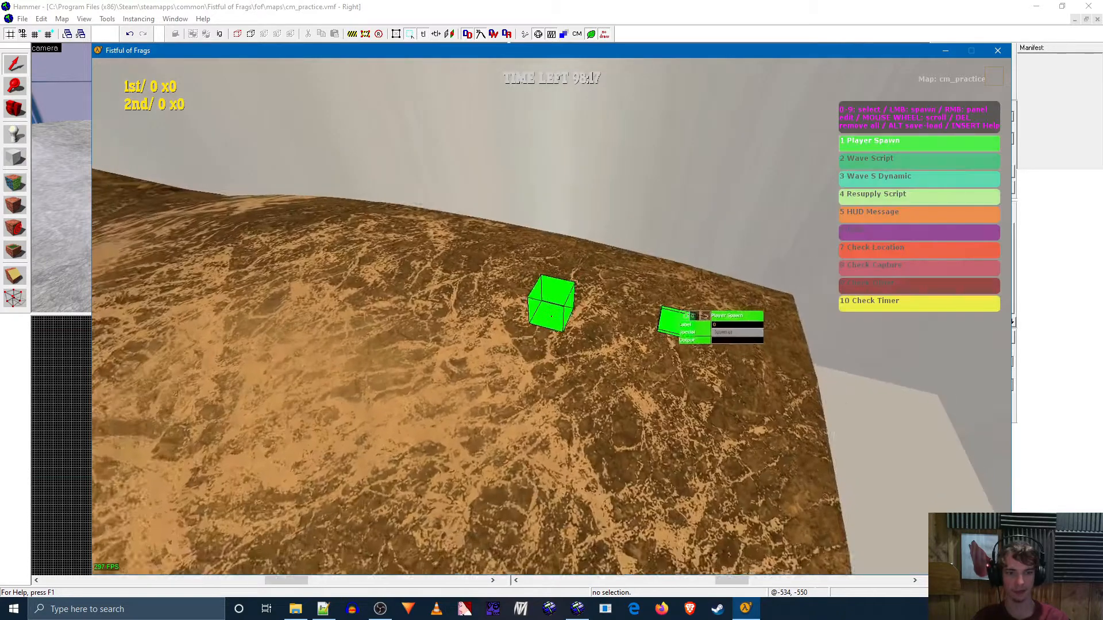
Place a Check Timer object on the terrain beside the Player Spawn.
{"action": "key", "text": "3"}
{"action": "scroll", "coordinate": [920, 224], "scroll_direction": "down", "scroll_amount": 3}
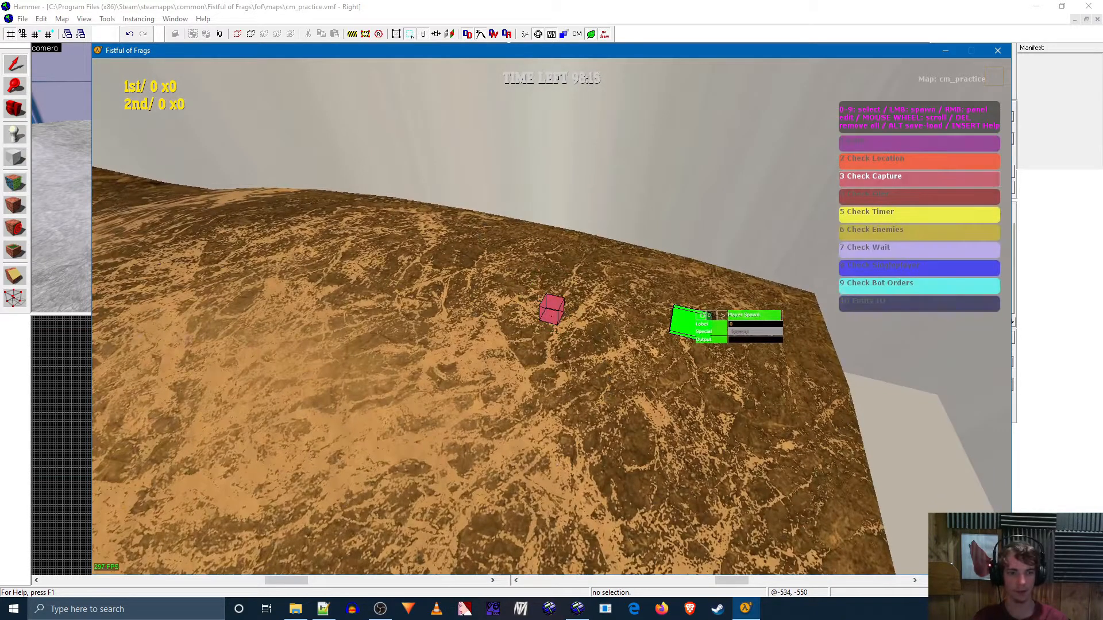
{"action": "scroll", "coordinate": [919, 224], "scroll_direction": "up", "scroll_amount": 1}
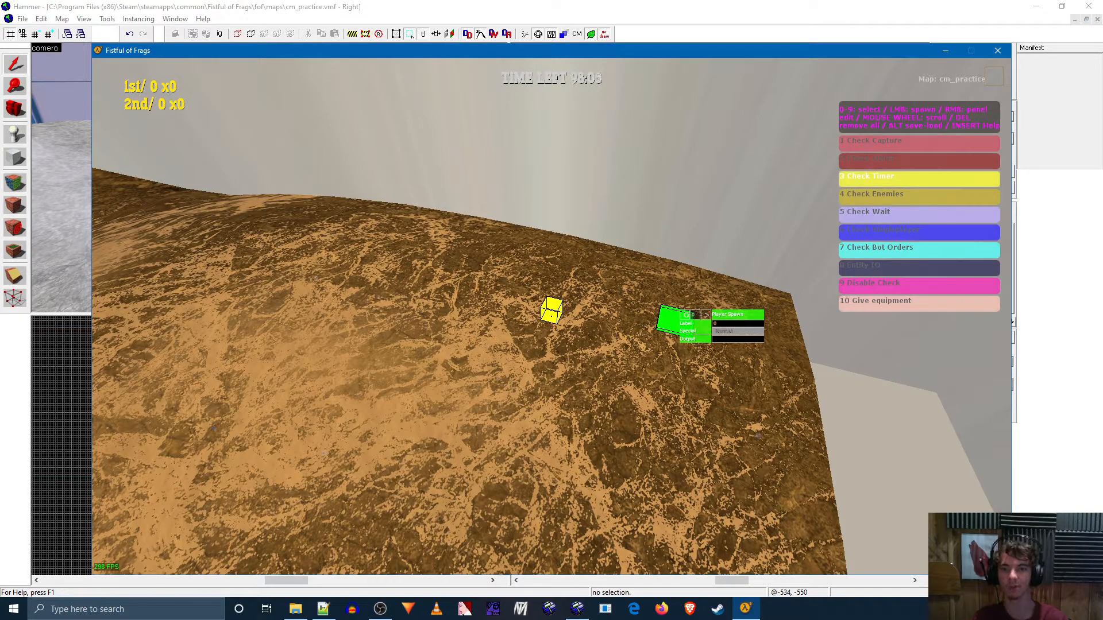
{"action": "key", "text": "w"}
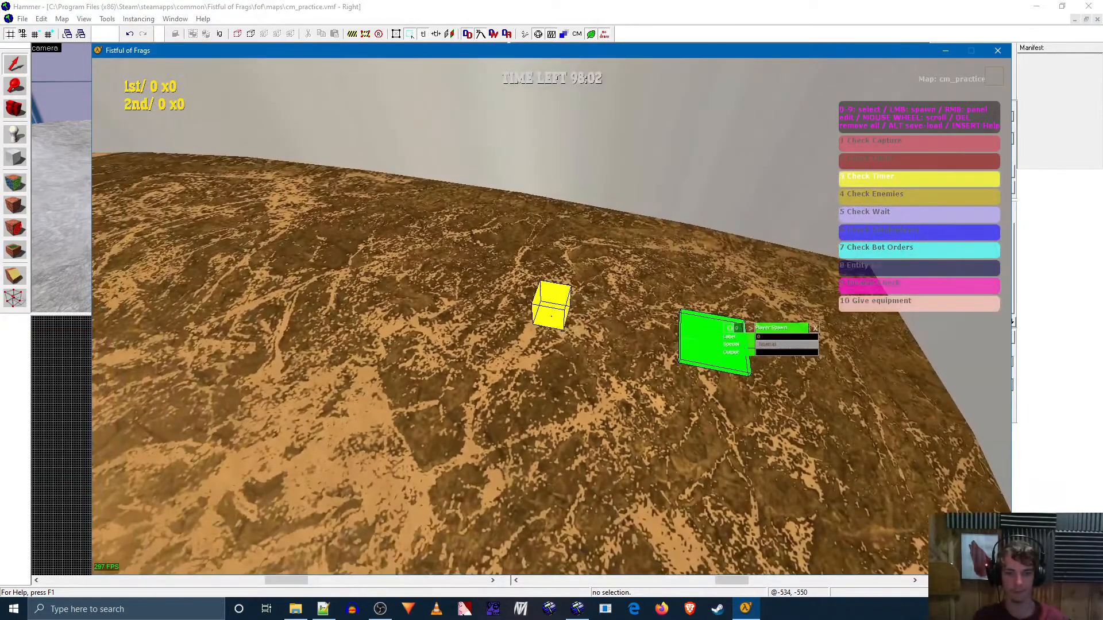
{"action": "left_click", "coordinate": [551, 316]}
Give the Check Timer the label start, the message "Game will begin in:" and a time of 10.
{"action": "right_click", "coordinate": [552, 316]}
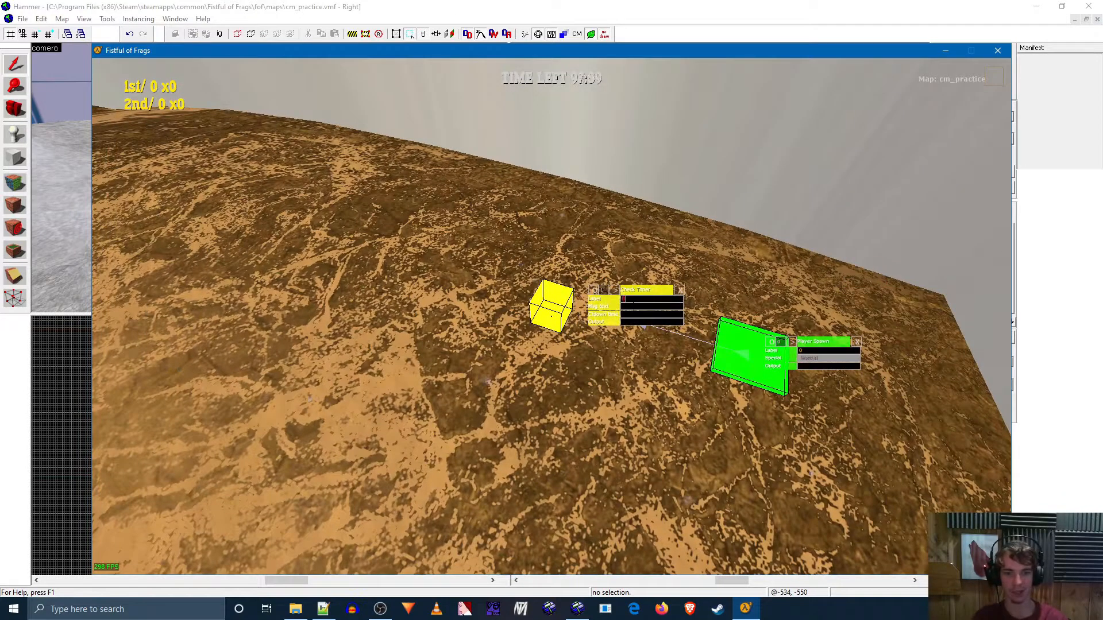
{"action": "type", "text": "start"}
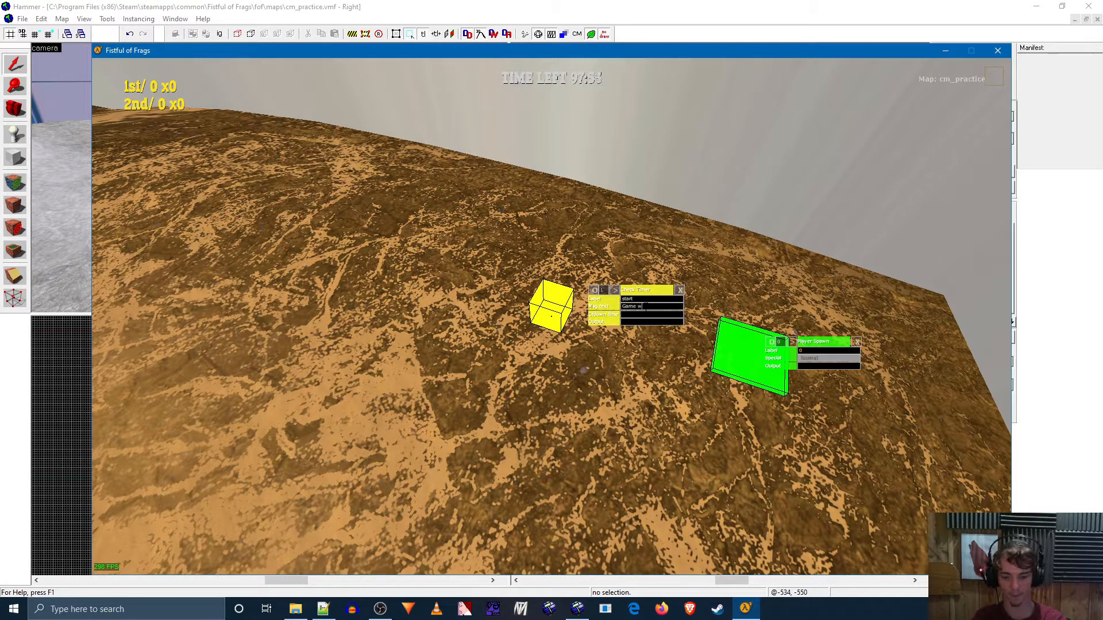
{"action": "type", "text": "in in:"}
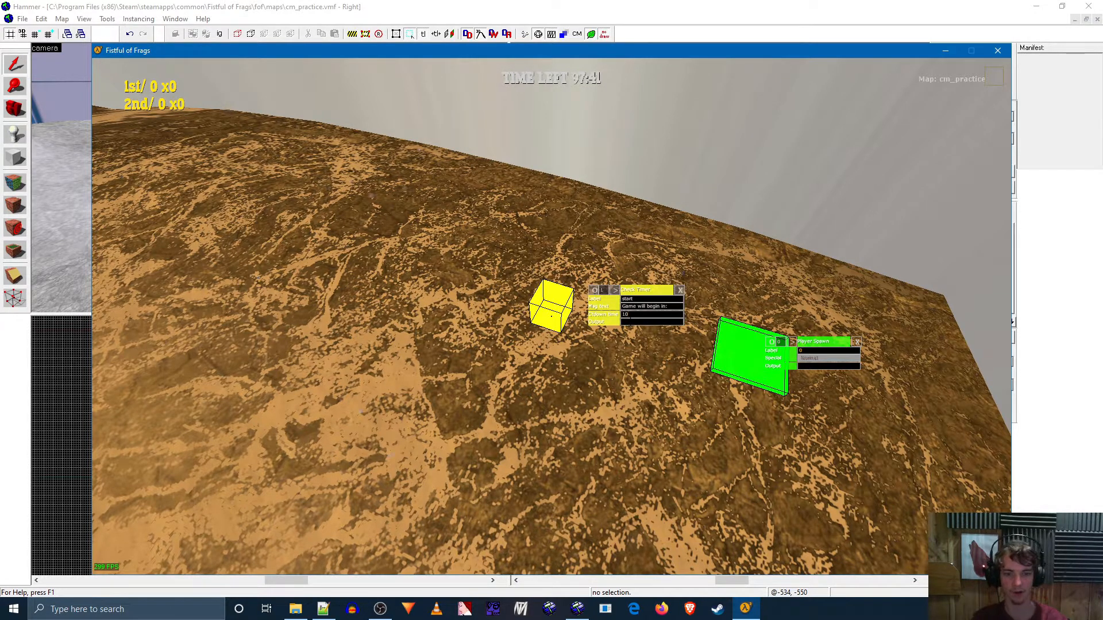
Set the Check Timer's output to wave_1 and finish editing its properties.
{"action": "type", "text": "wa"}
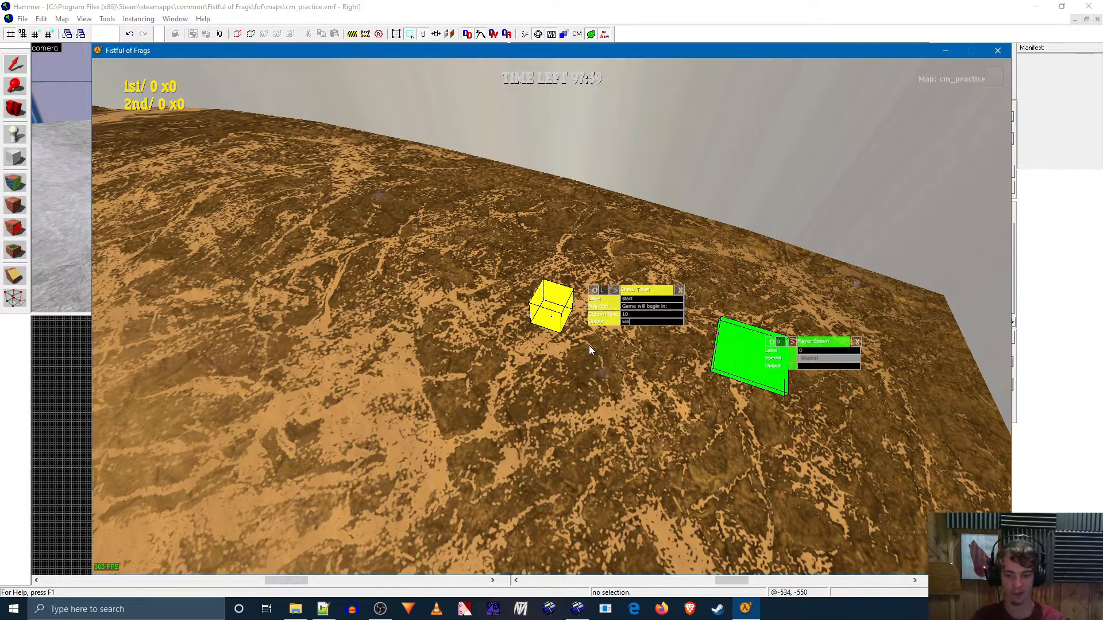
{"action": "type", "text": "ve_1"}
{"action": "right_click", "coordinate": [589, 342]}
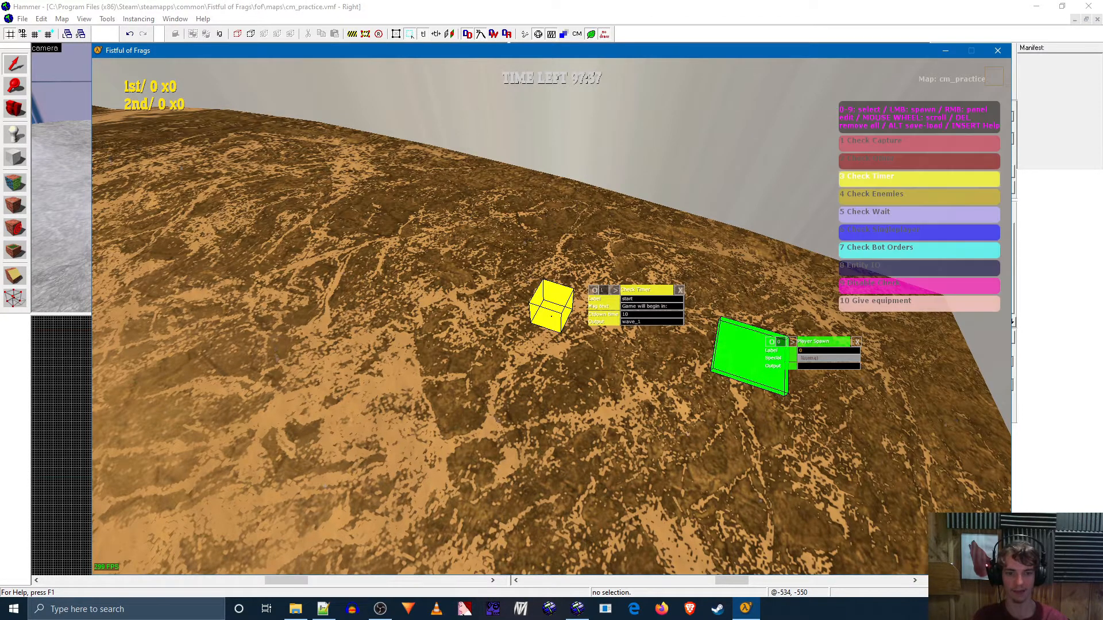
Set the Player Spawn's output to start so it links to the Check Timer.
{"action": "key", "text": "a"}
{"action": "key", "text": "d"}
{"action": "right_click", "coordinate": [679, 411]}
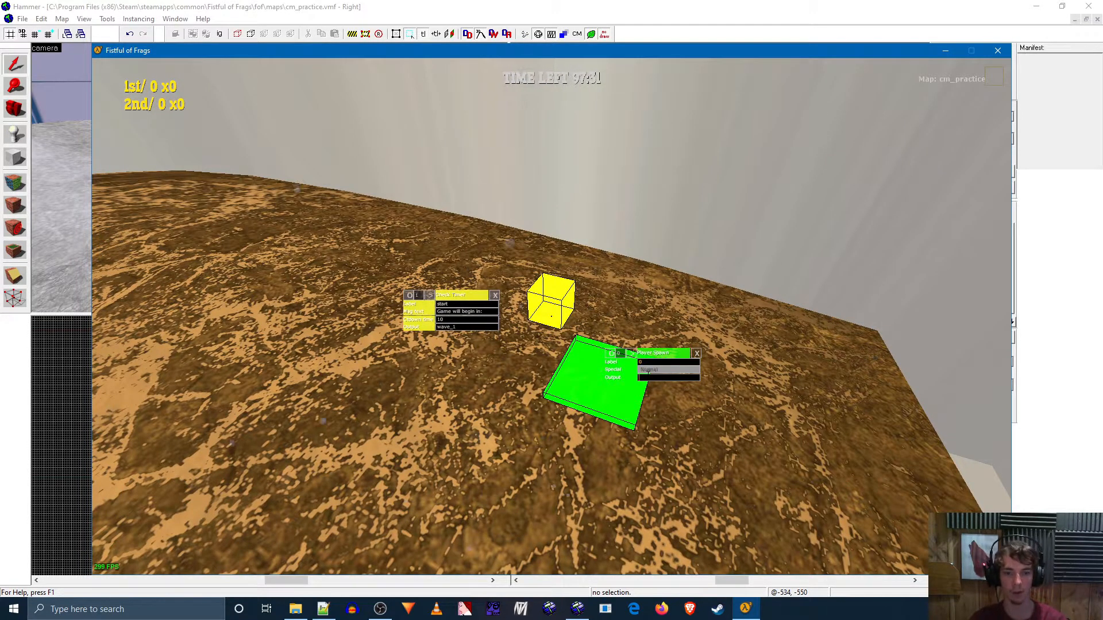
{"action": "type", "text": "wav"}
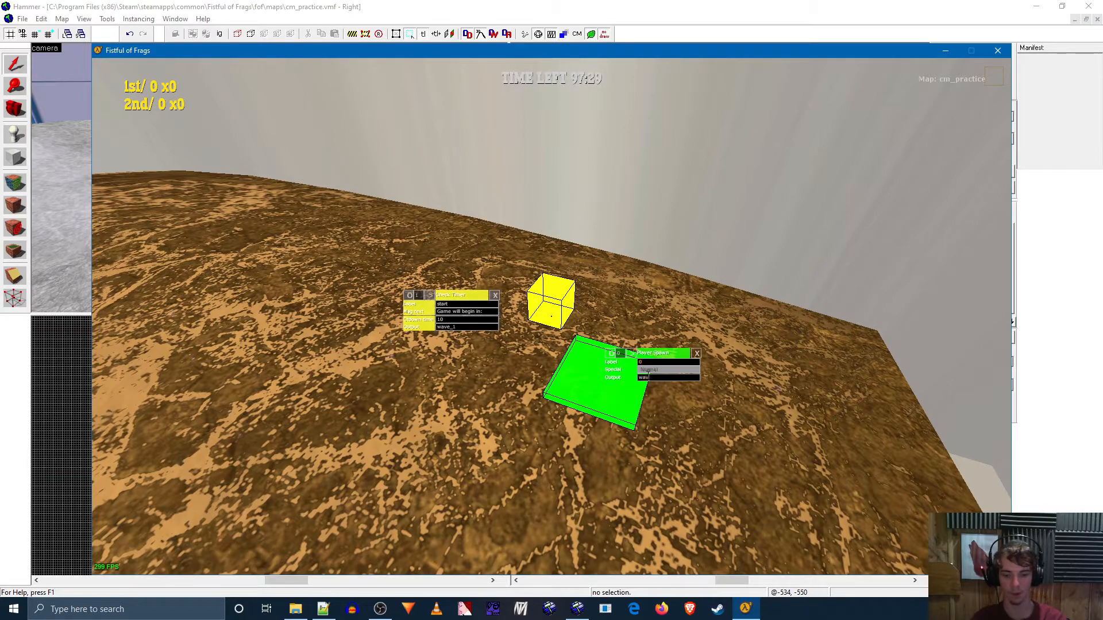
{"action": "type", "text": "start"}
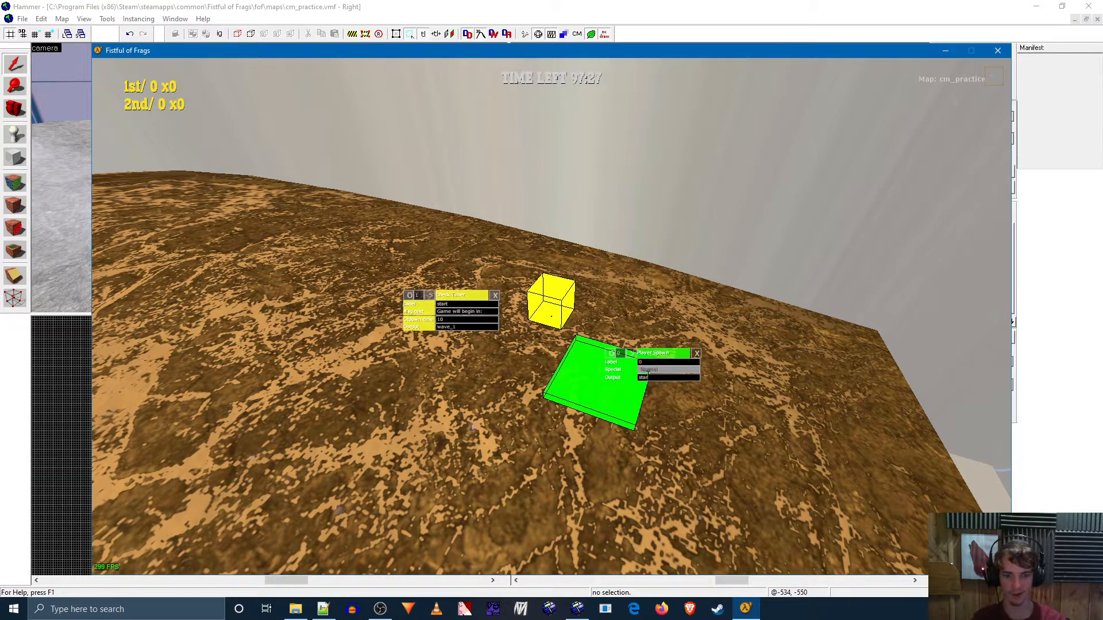
{"action": "right_click", "coordinate": [628, 397]}
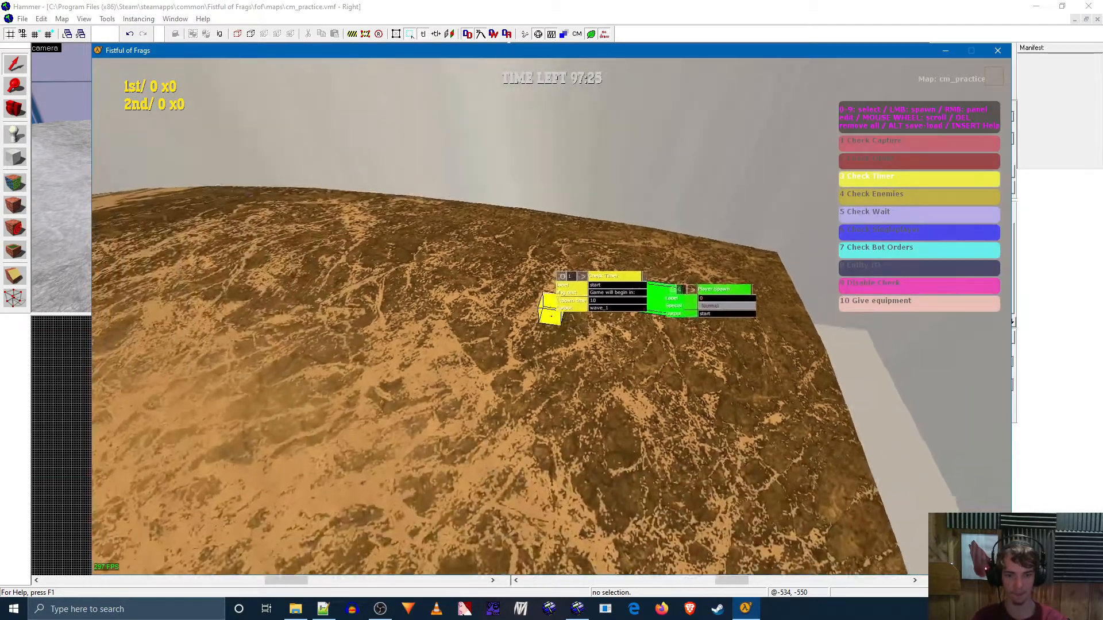
Switch from the course editor to item placement and place a Walker on the terrain near the Player Spawn.
{"action": "key", "text": "w"}
{"action": "key", "text": "s"}
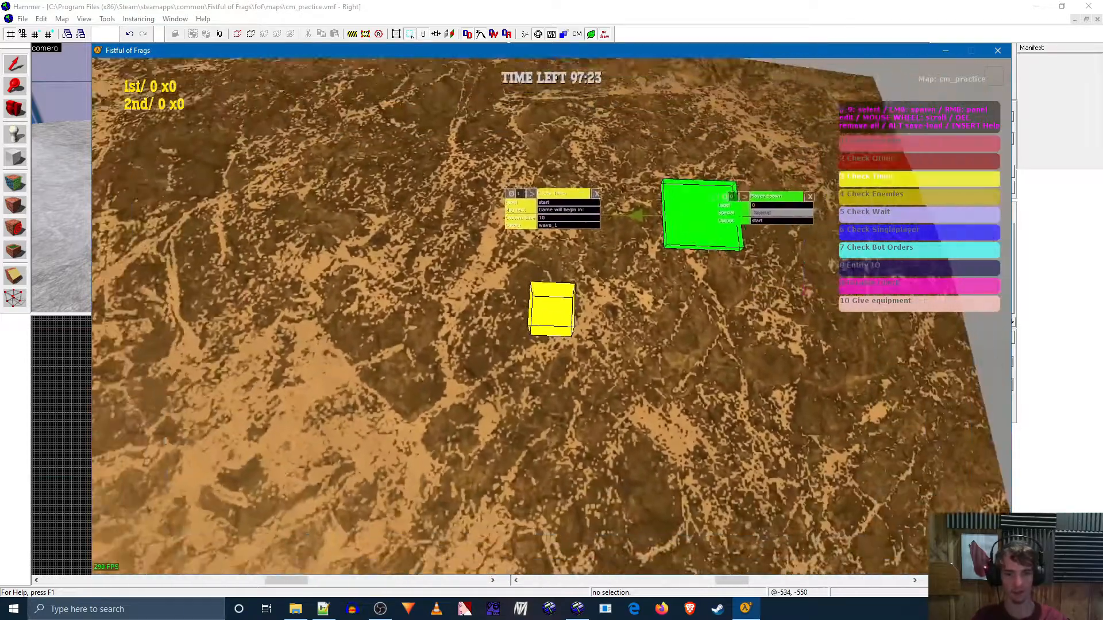
{"action": "key", "text": "w"}
{"action": "key", "text": "s"}
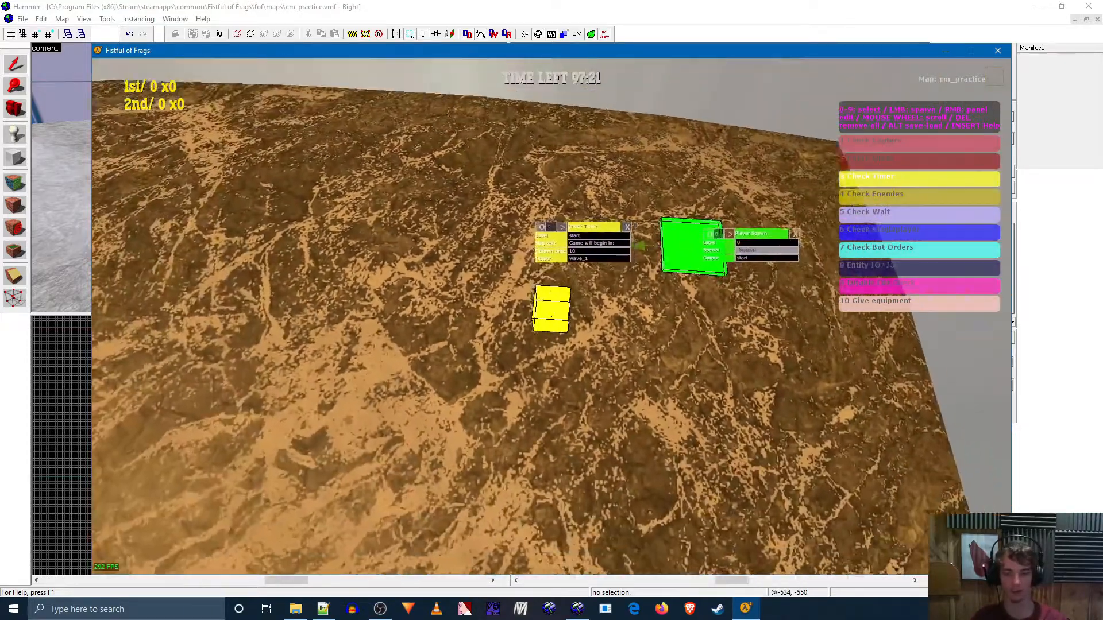
{"action": "key", "text": "w"}
{"action": "key", "text": "alt"}
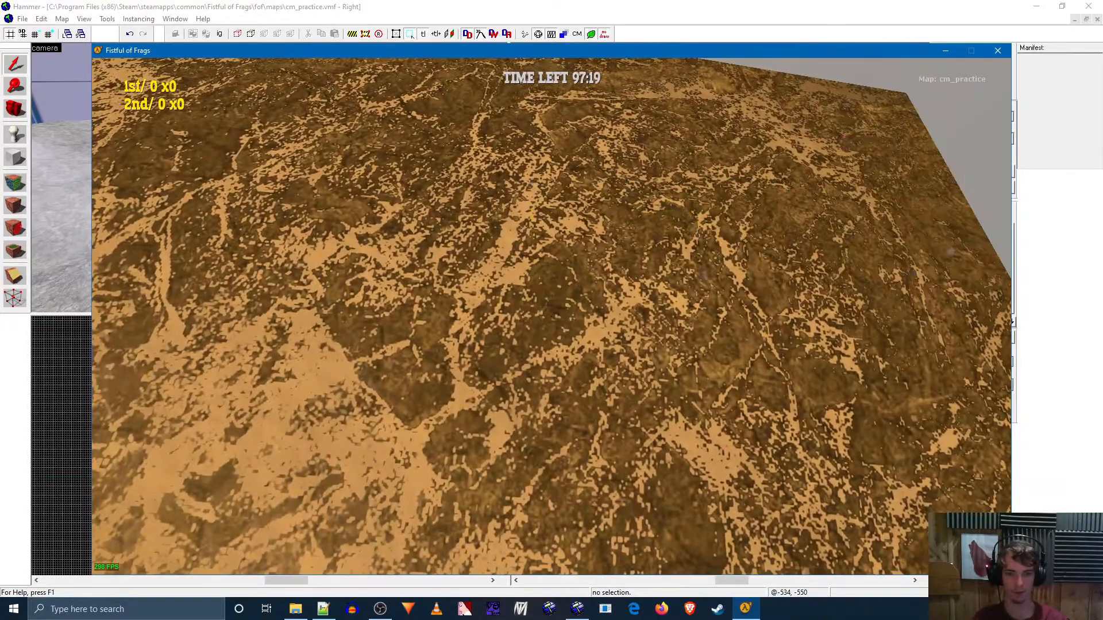
{"action": "key", "text": "alt"}
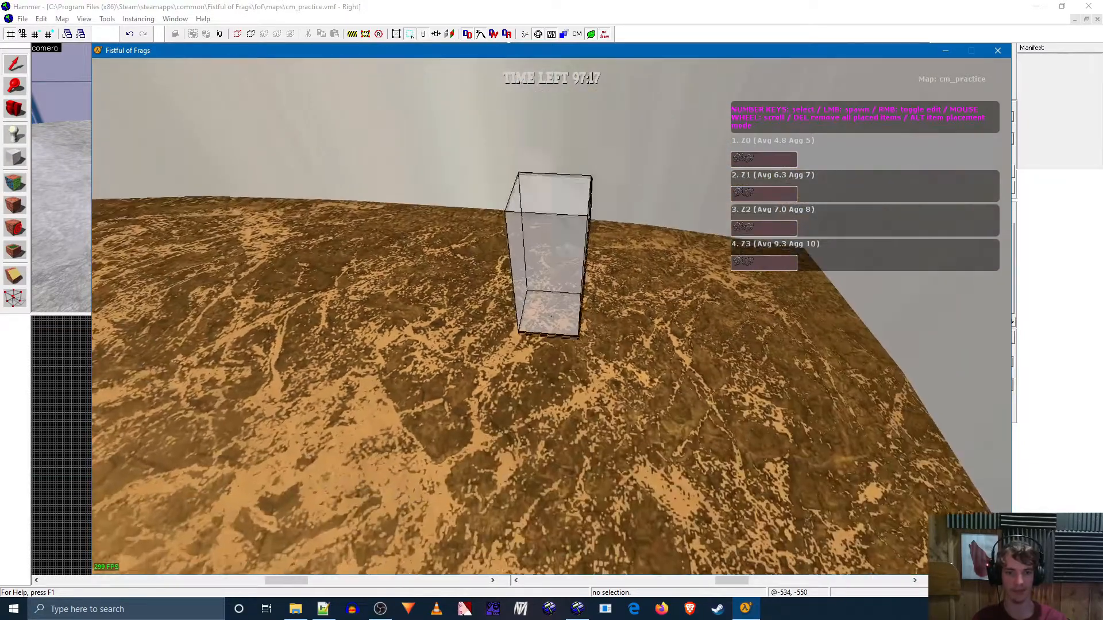
{"action": "key", "text": "alt"}
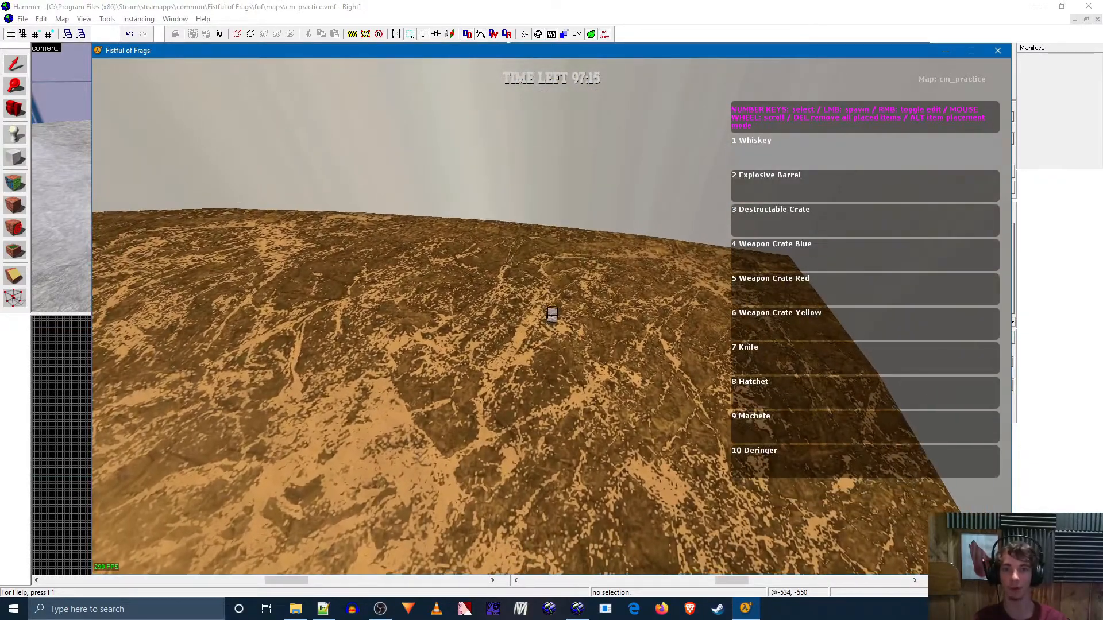
{"action": "scroll", "coordinate": [551, 313], "scroll_direction": "down", "scroll_amount": 5}
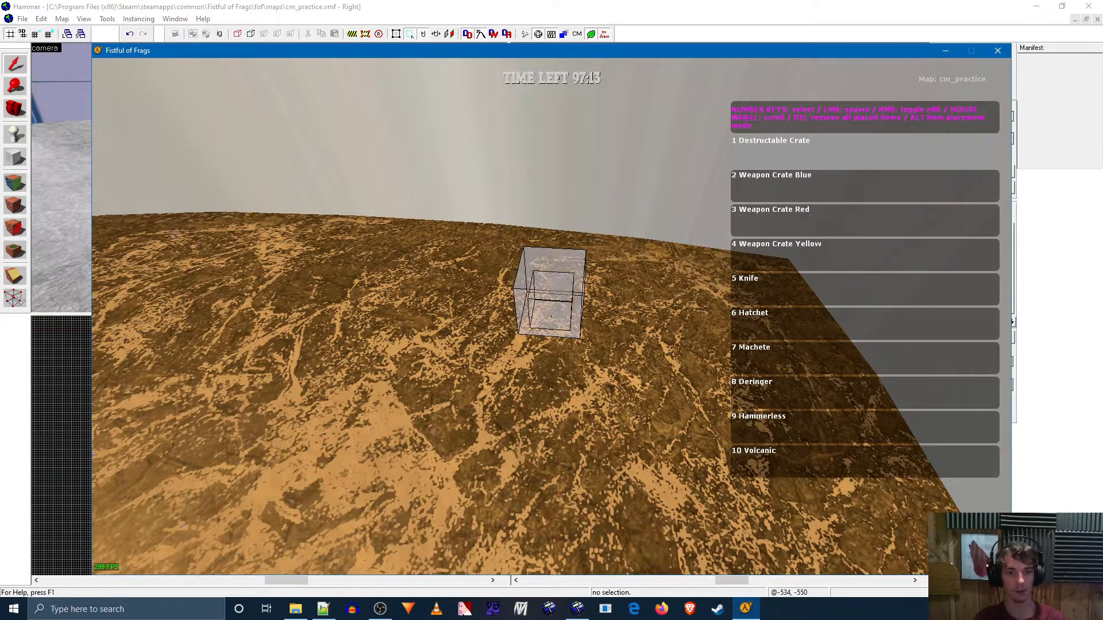
{"action": "scroll", "coordinate": [552, 313], "scroll_direction": "down", "scroll_amount": 3}
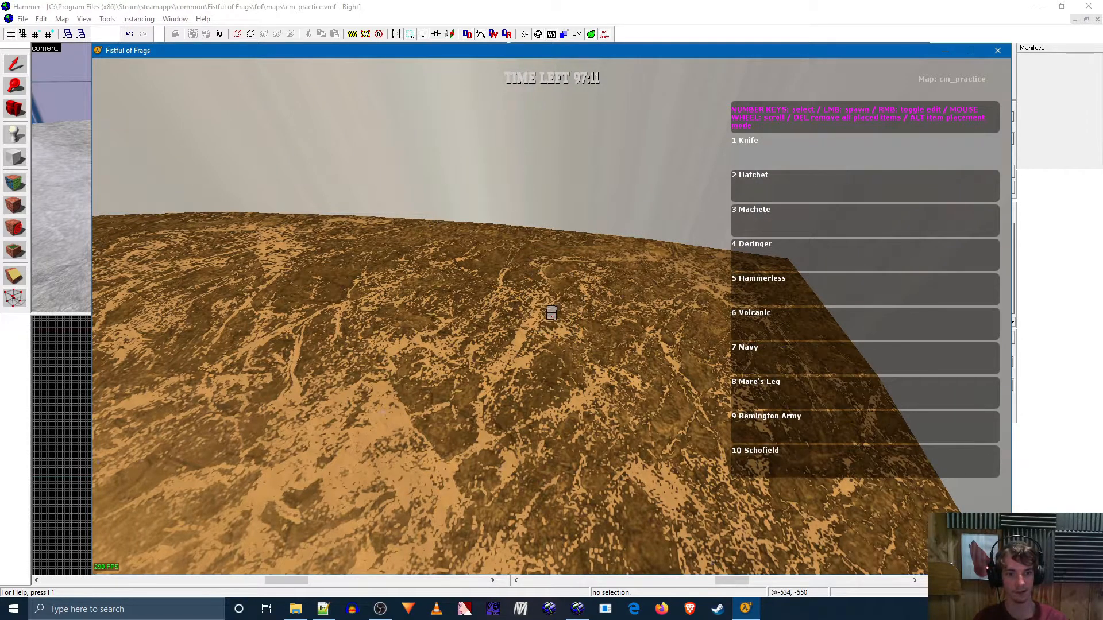
{"action": "scroll", "coordinate": [551, 313], "scroll_direction": "down", "scroll_amount": 1}
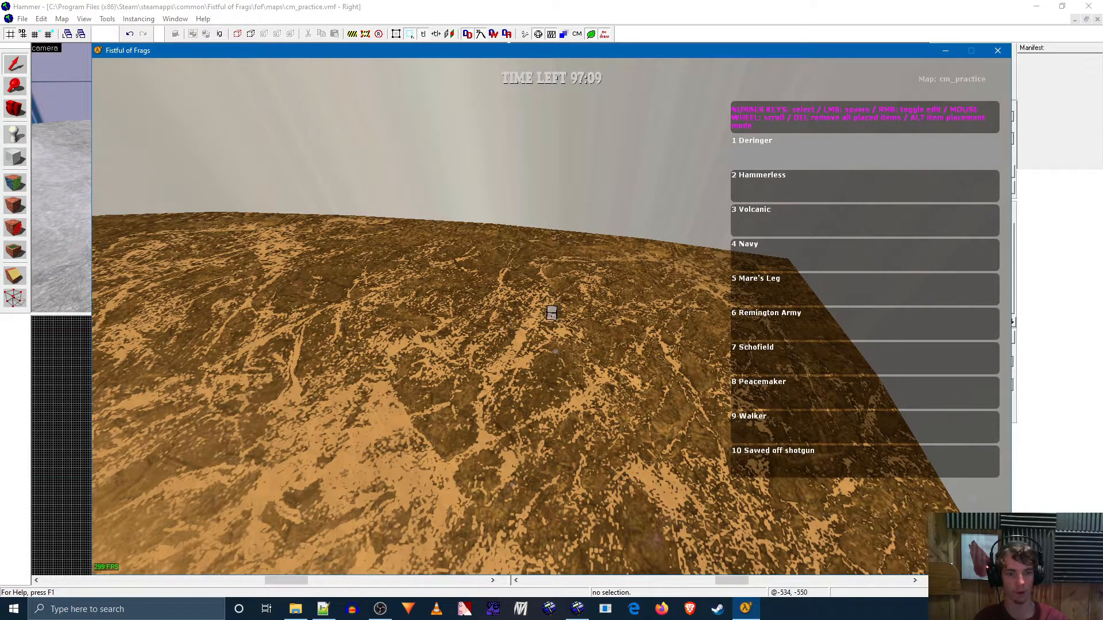
{"action": "key", "text": "9"}
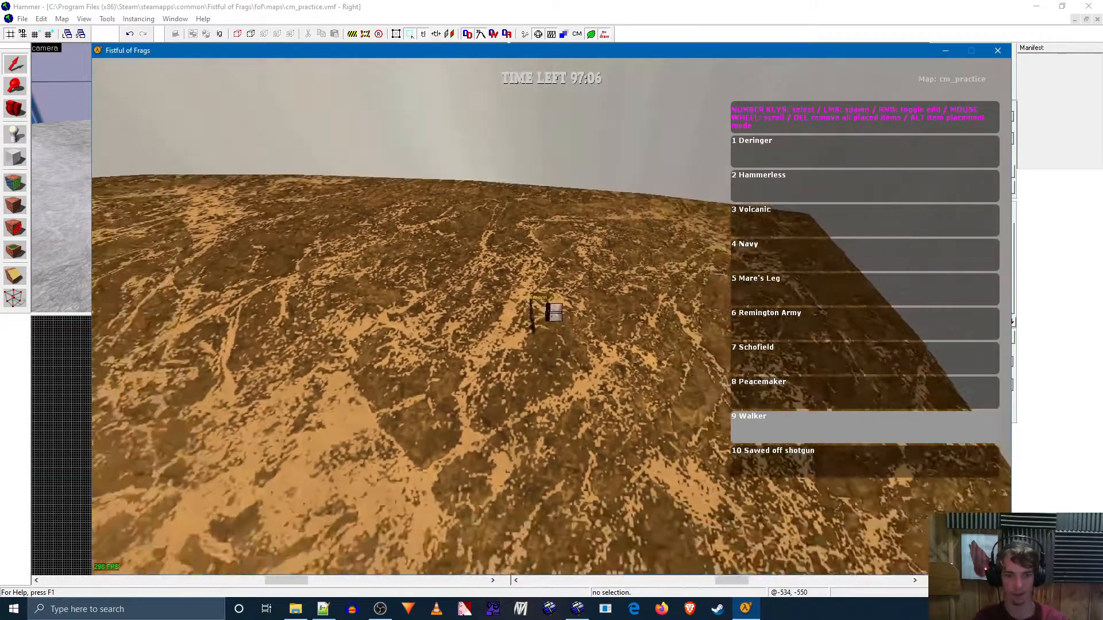
{"action": "left_click", "coordinate": [552, 313]}
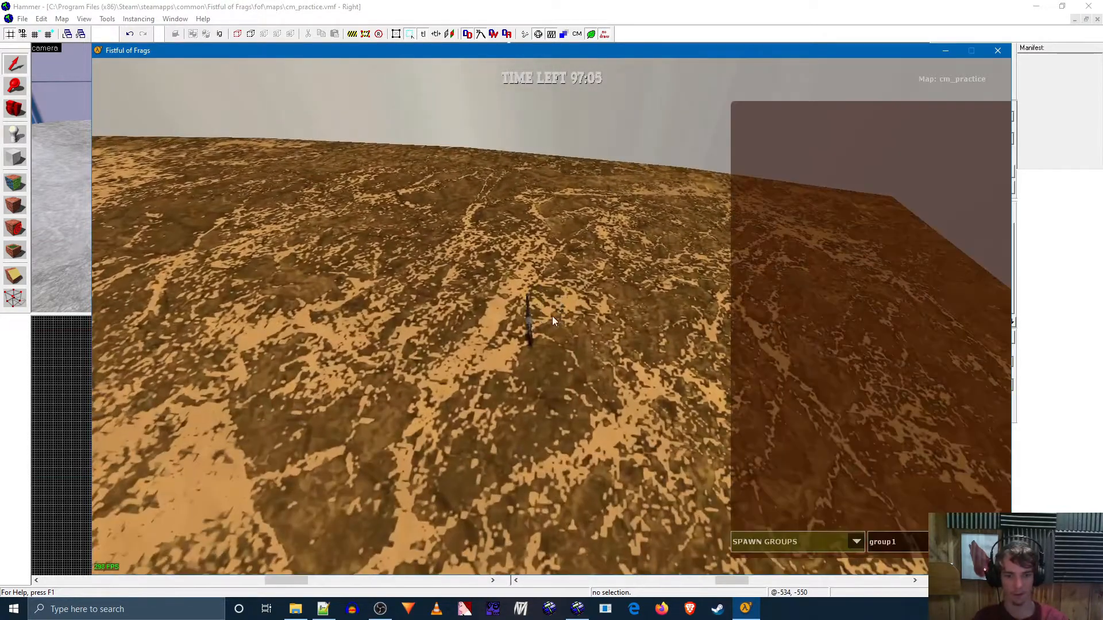
Save the placed Walker's spawn group under the name weapon_walker and return to item placement.
{"action": "left_click_drag", "start_coordinate": [899, 542], "coordinate": [857, 542]}
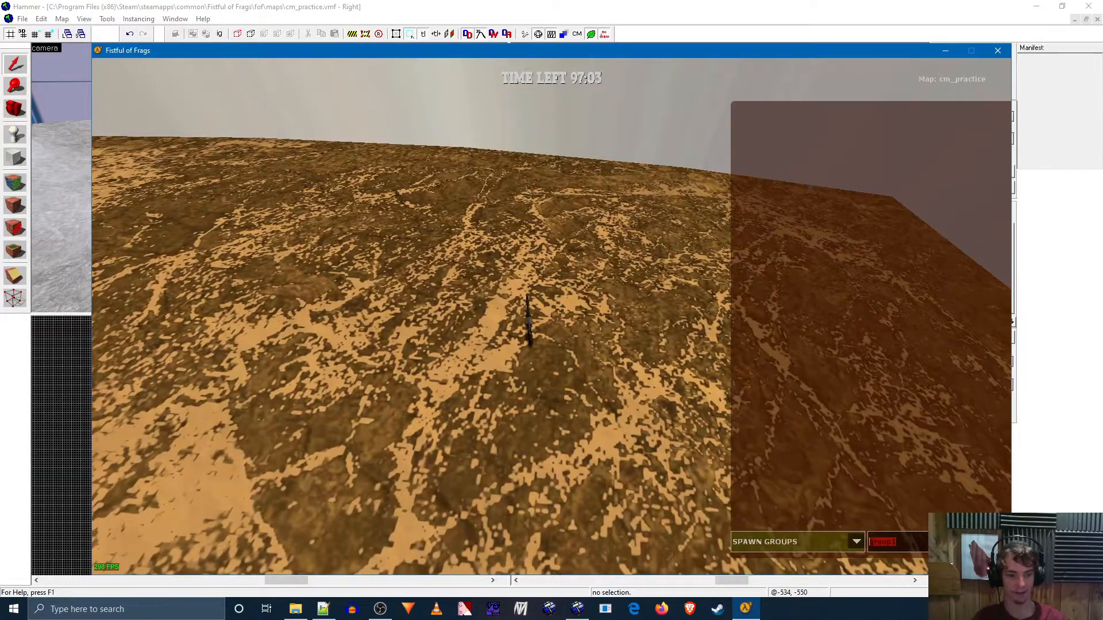
{"action": "type", "text": "w"}
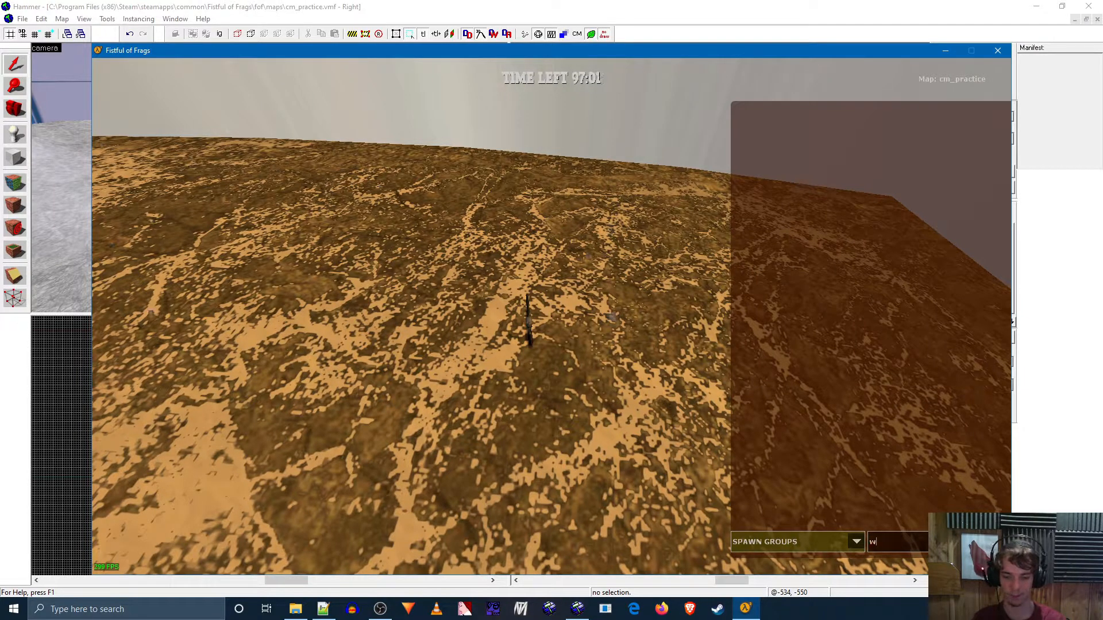
{"action": "type", "text": "eapon"}
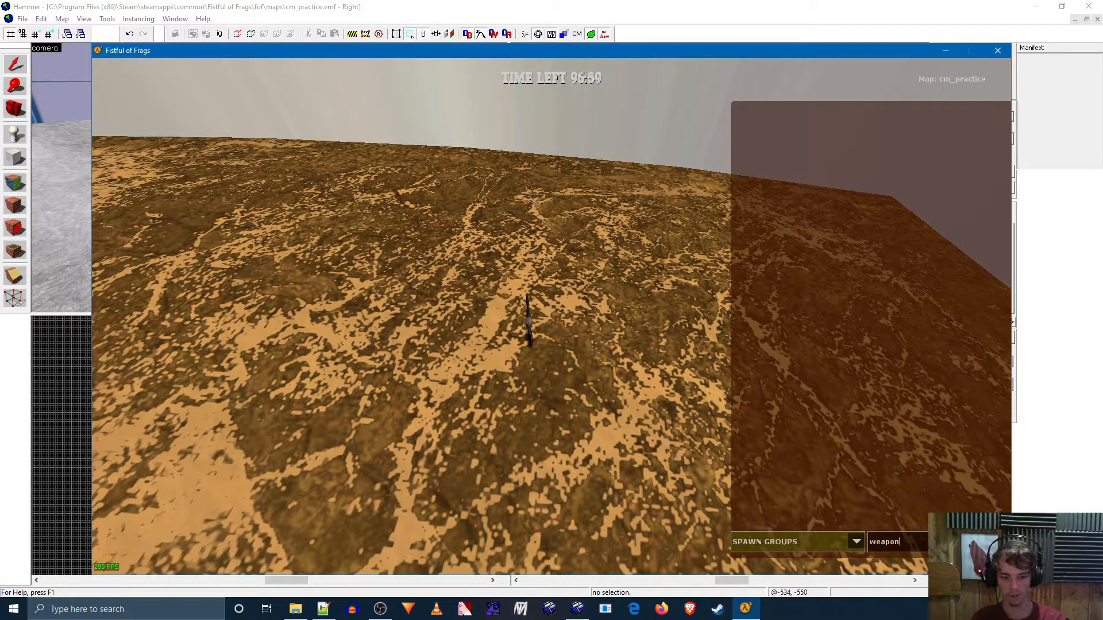
{"action": "type", "text": "_walker"}
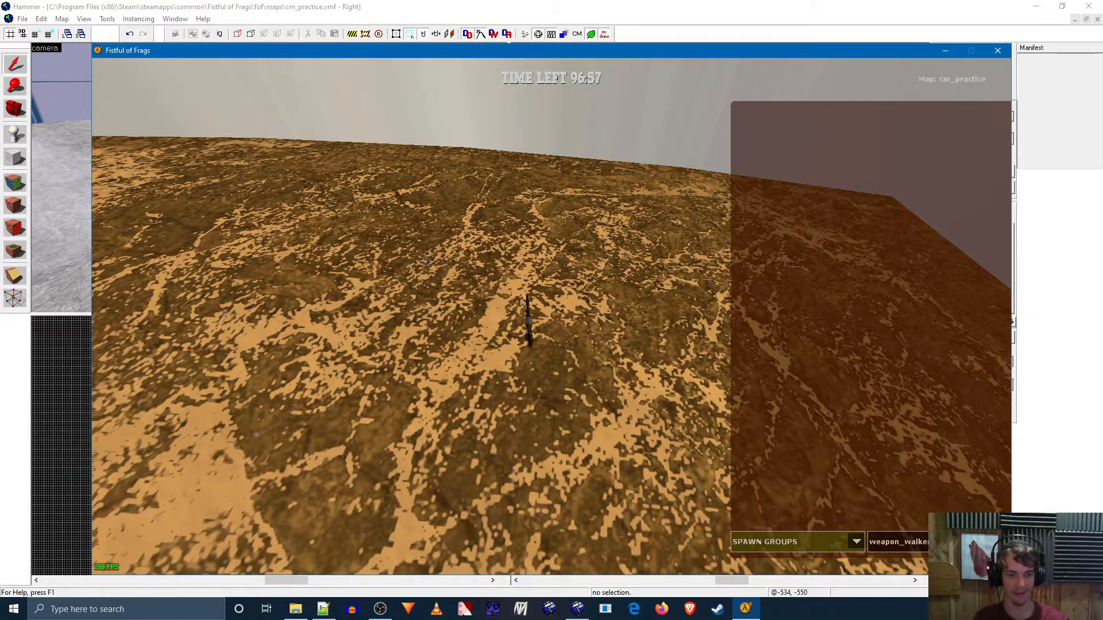
{"action": "right_click", "coordinate": [598, 332]}
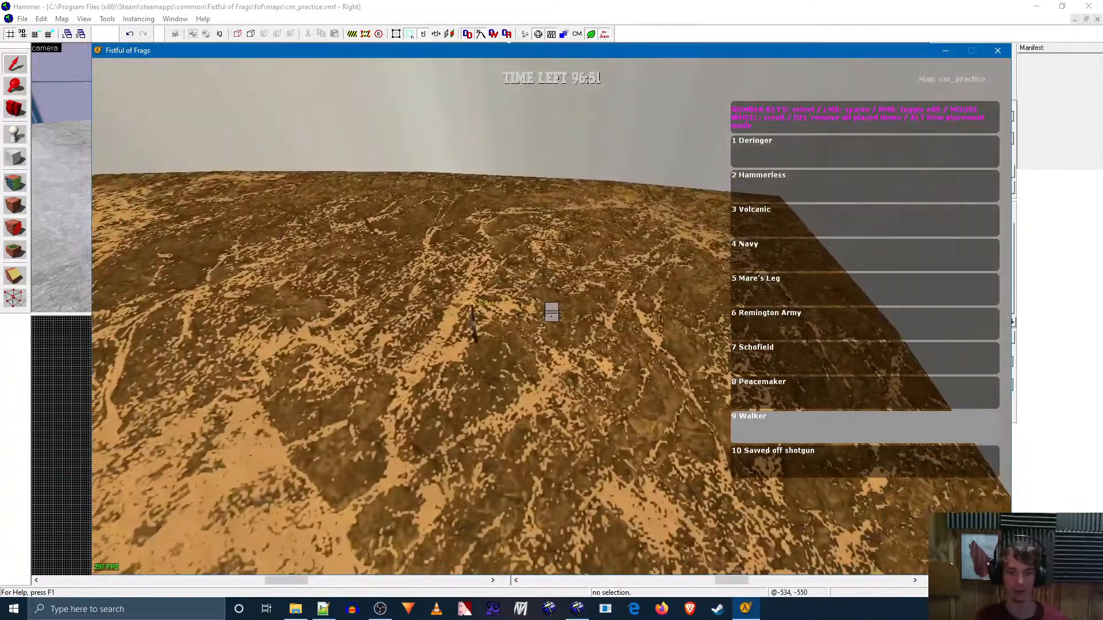
Return to the course editor and place a Resupply Script on the terrain beside the Player Spawn.
{"action": "key", "text": "alt"}
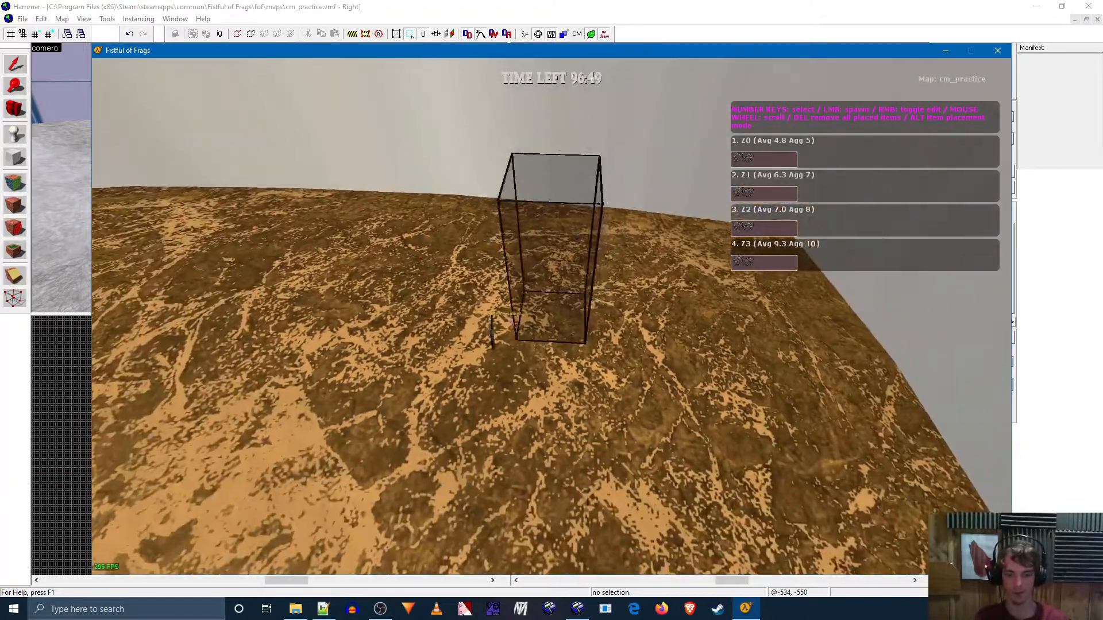
{"action": "key", "text": "alt"}
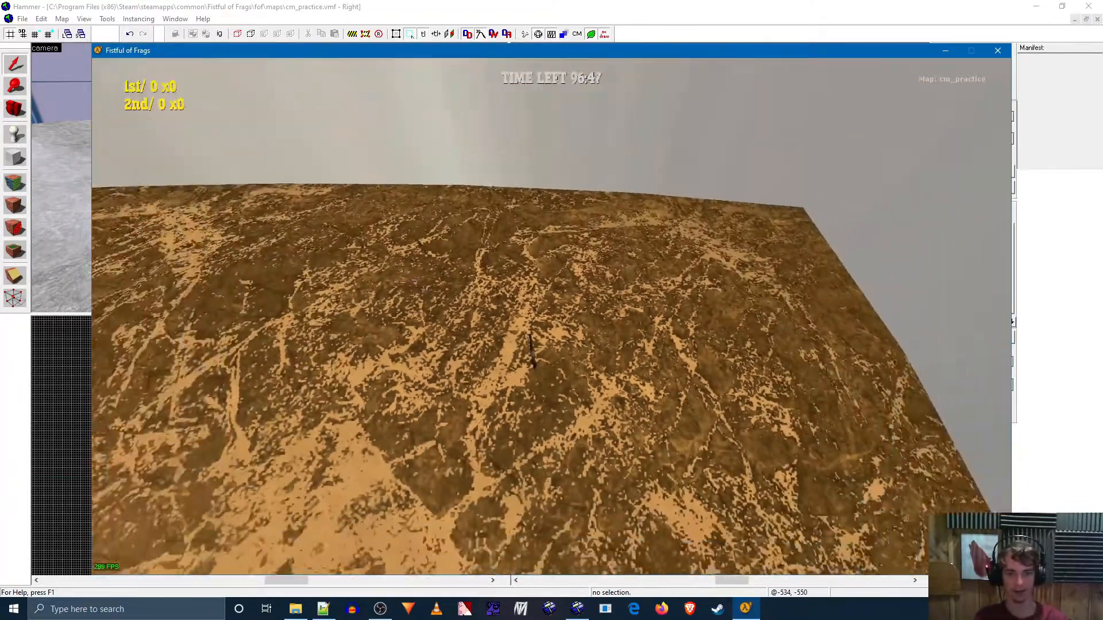
{"action": "key", "text": "alt"}
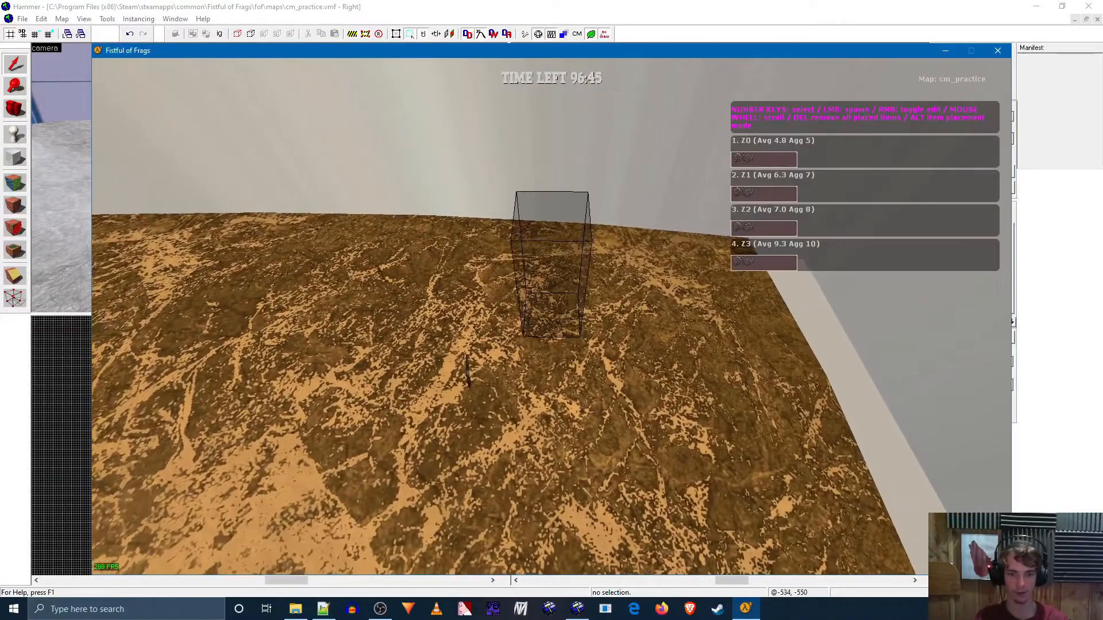
{"action": "key", "text": "alt"}
{"action": "key", "text": "w"}
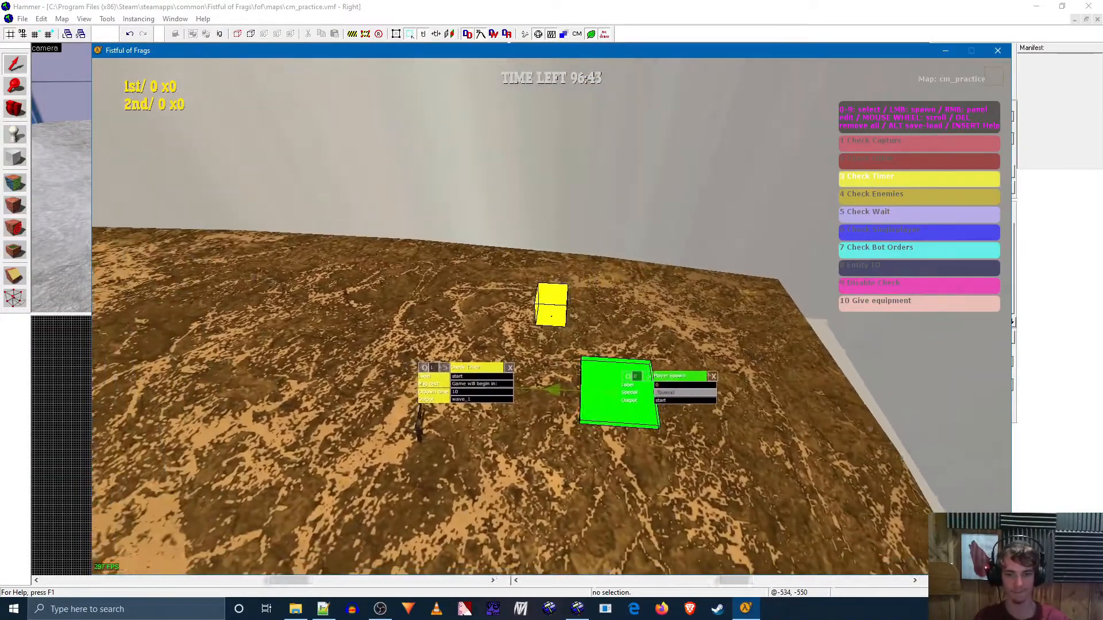
{"action": "scroll", "coordinate": [552, 316], "scroll_direction": "up", "scroll_amount": 6}
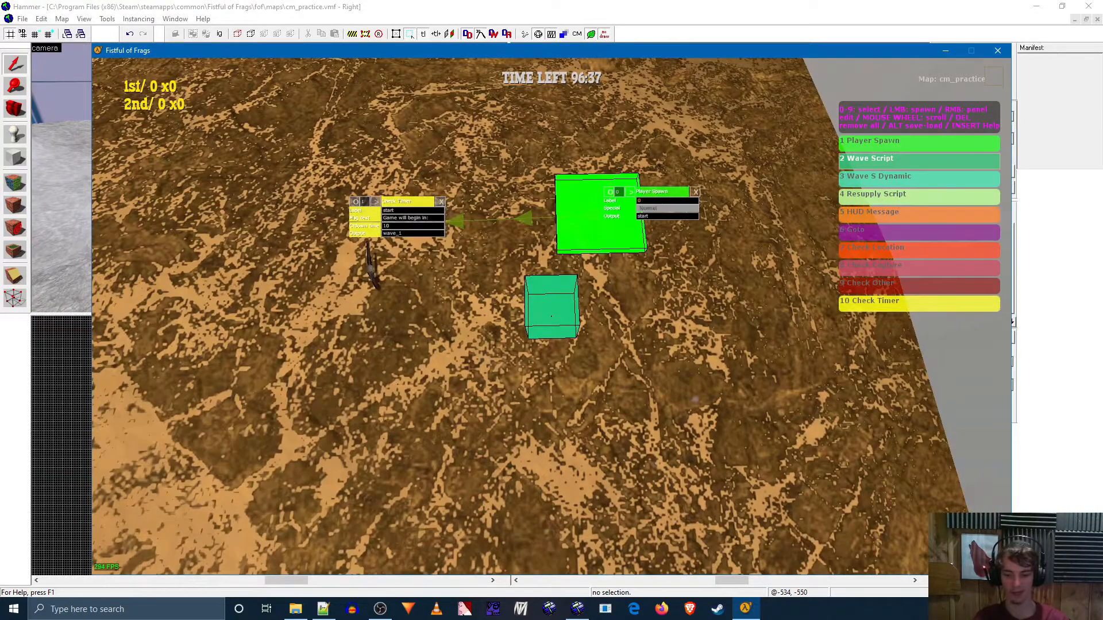
{"action": "key", "text": "4"}
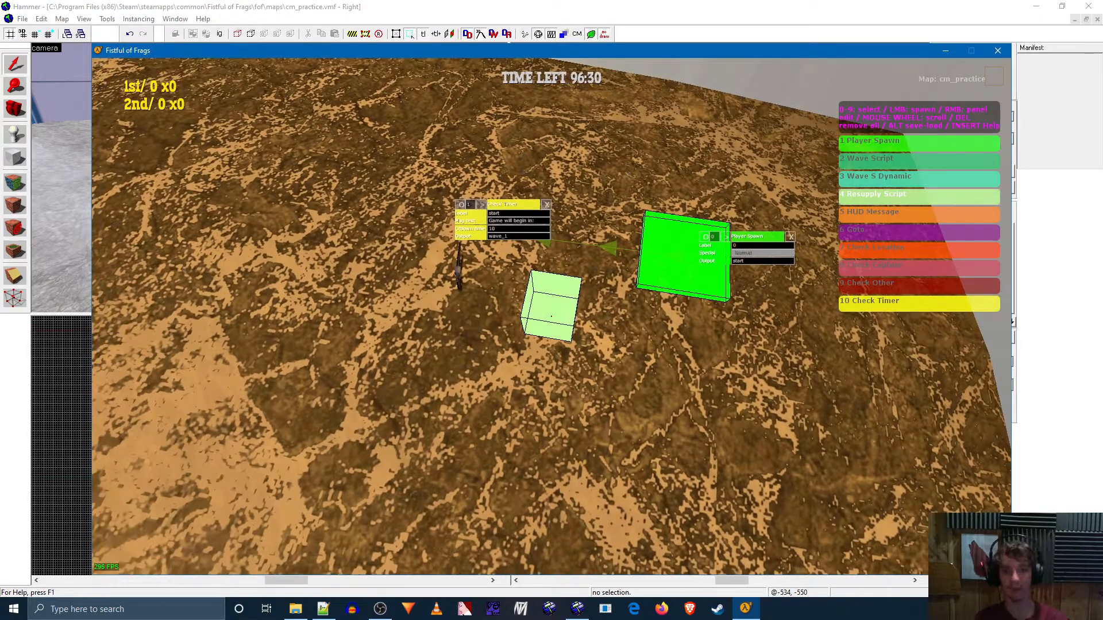
{"action": "left_click", "coordinate": [551, 315]}
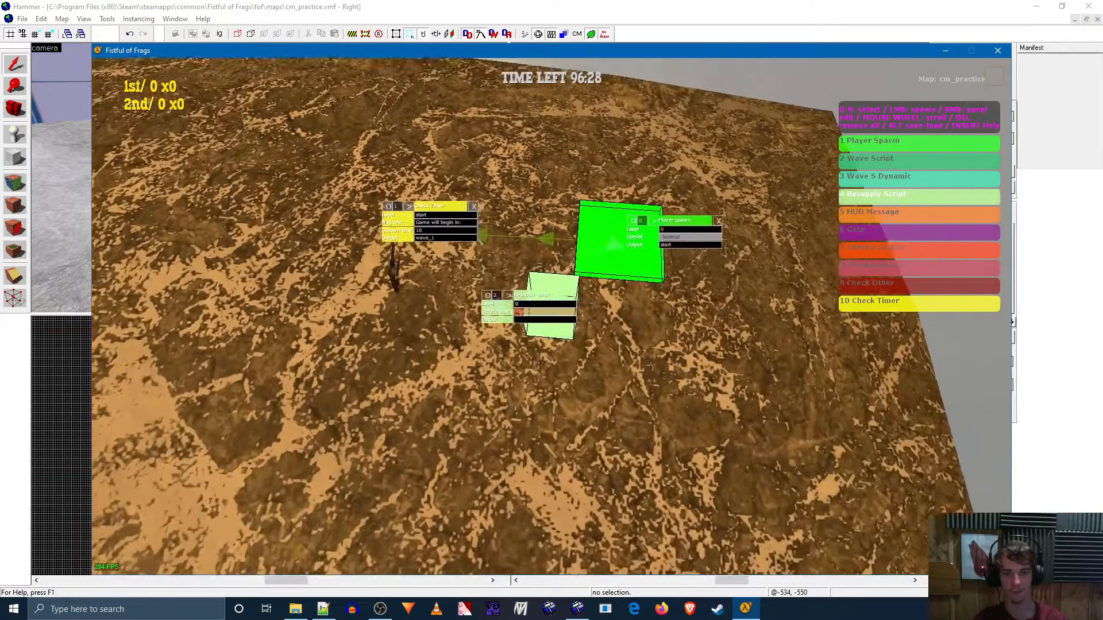
Label the Resupply Script start and assign it the weapon_walker supply script.
{"action": "right_click", "coordinate": [552, 316]}
{"action": "left_click", "coordinate": [466, 322]}
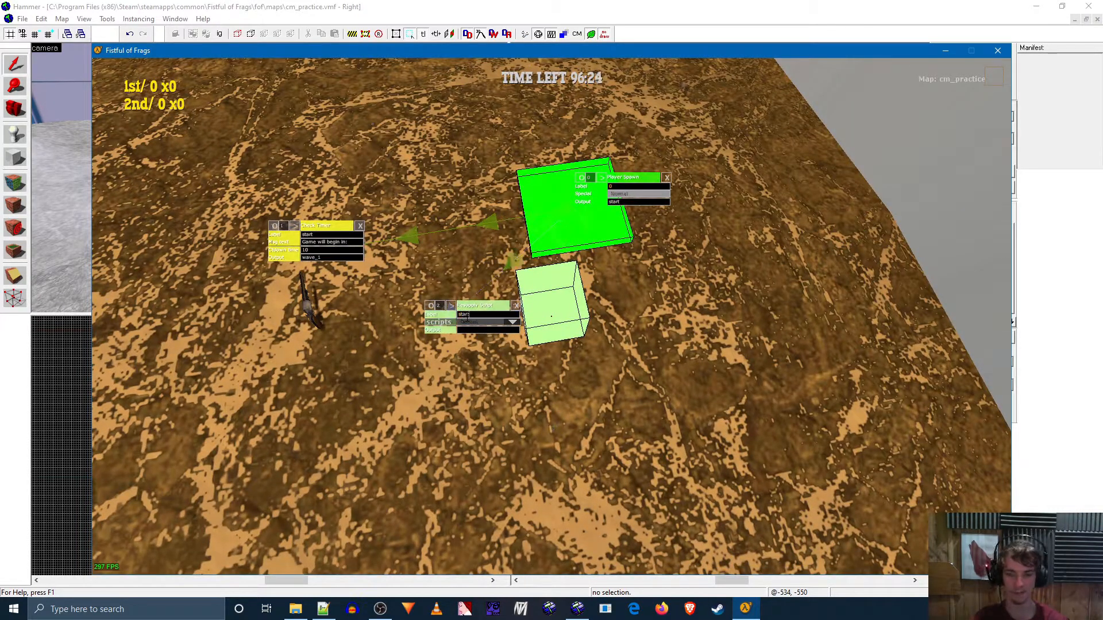
{"action": "left_click", "coordinate": [511, 322]}
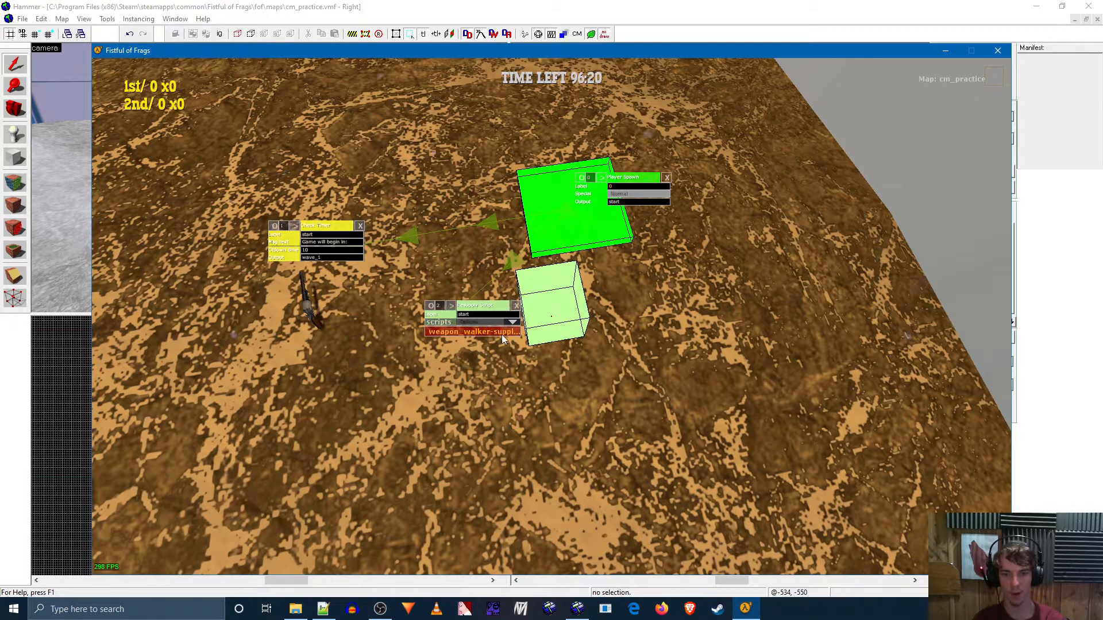
{"action": "left_click", "coordinate": [495, 333]}
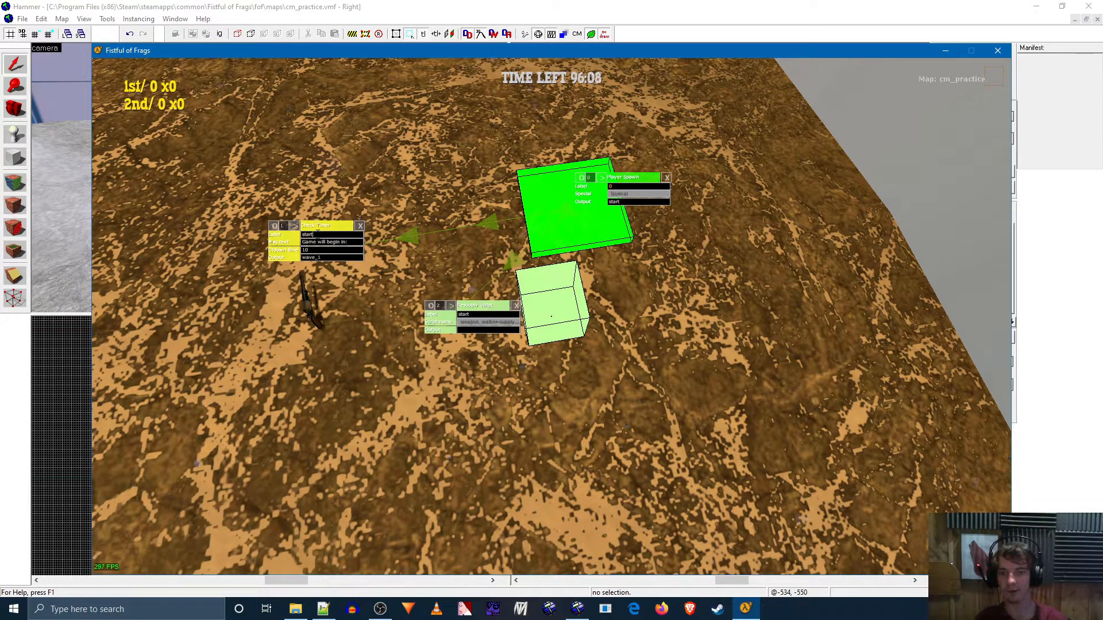
Rename the Check Timer's label to start_timer.
{"action": "left_click", "coordinate": [327, 235]}
{"action": "type", "text": "_sta"}
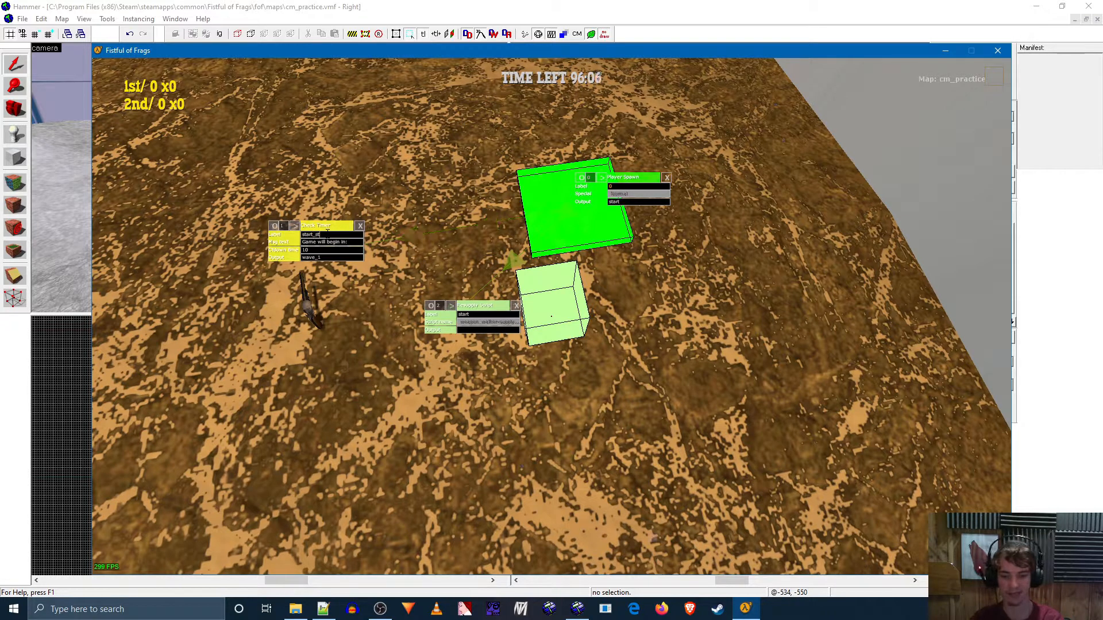
{"action": "key", "text": "BackSpace"}
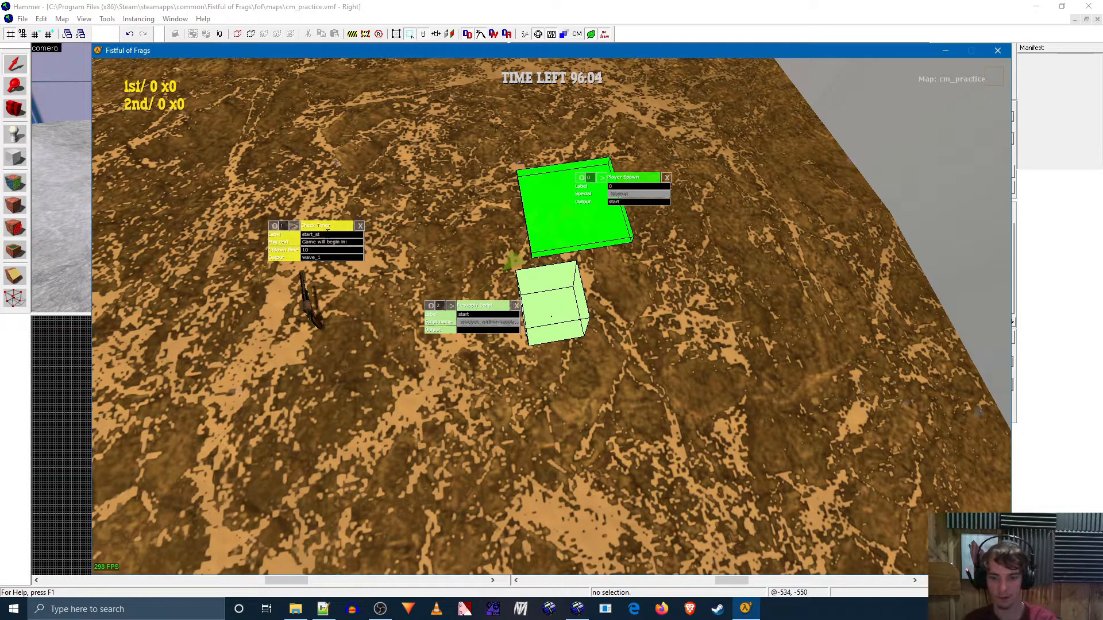
{"action": "type", "text": "t"}
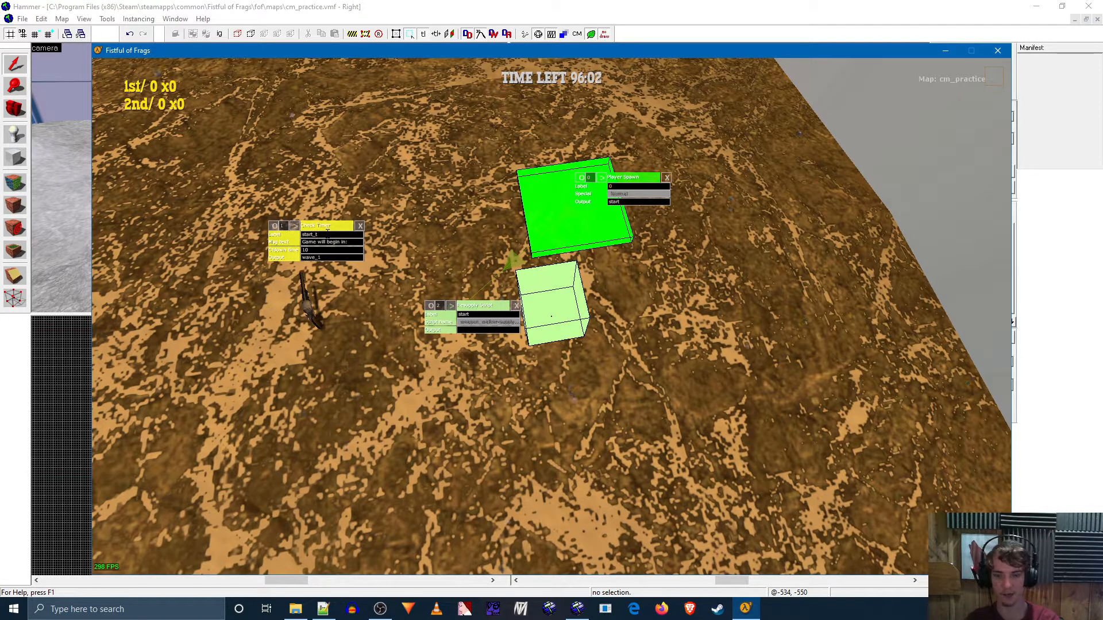
{"action": "type", "text": "imer"}
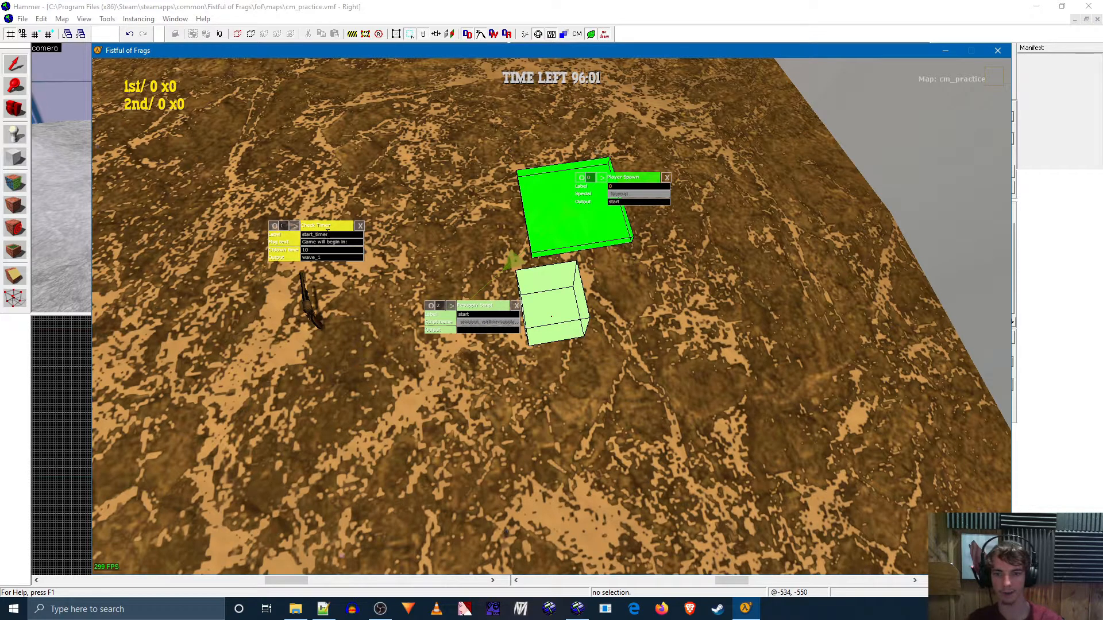
Set the Resupply Script's output to start_timer.
{"action": "left_click", "coordinate": [463, 336]}
{"action": "type", "text": "st"}
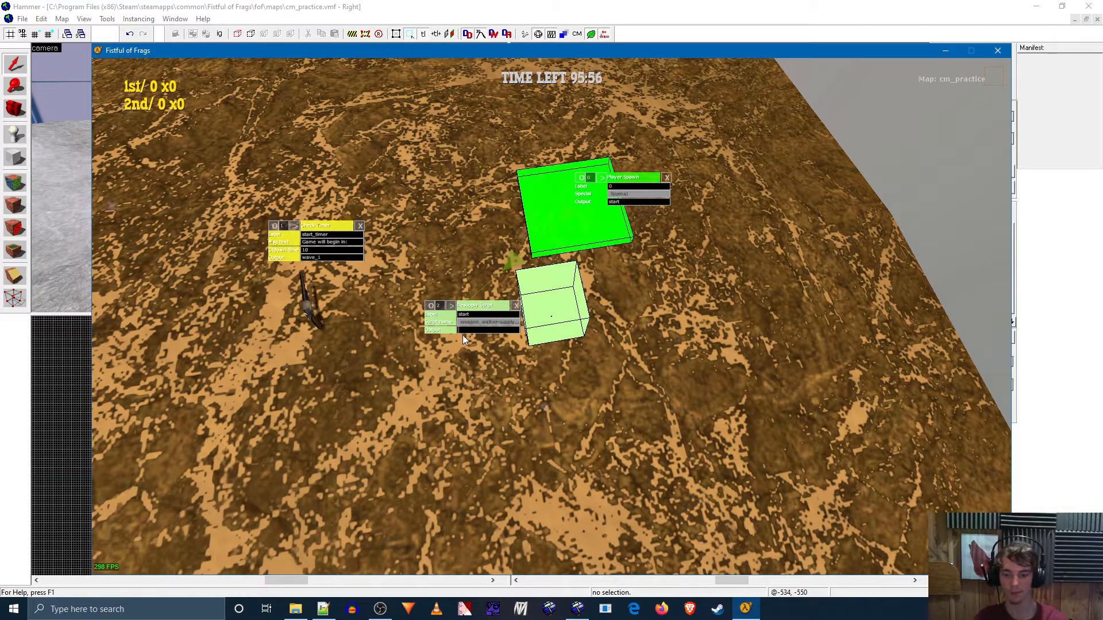
{"action": "type", "text": "art_timer"}
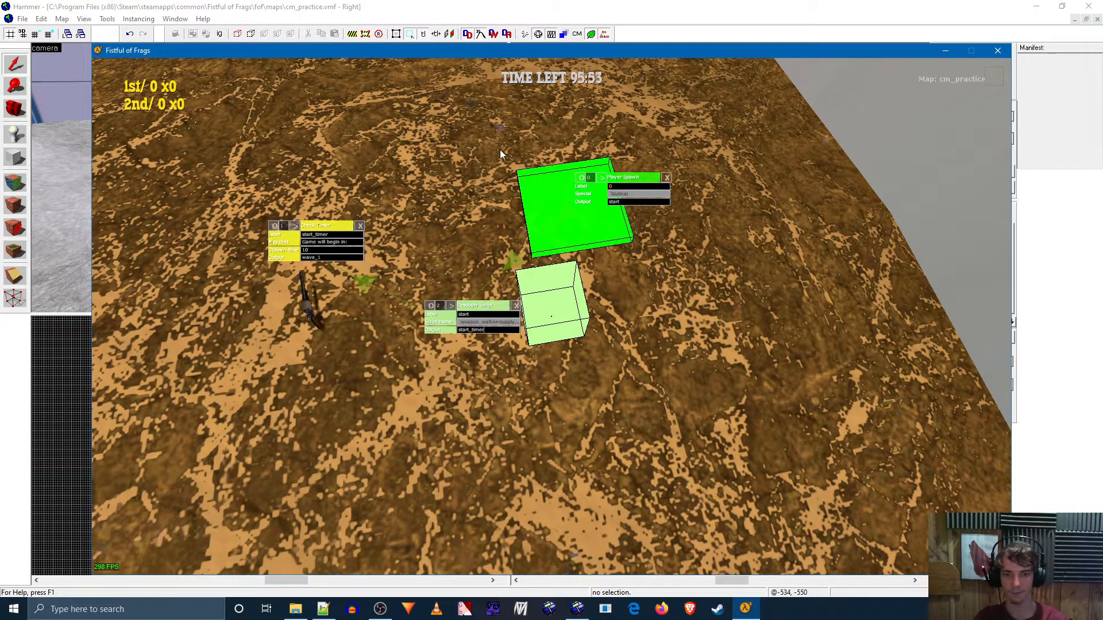
{"action": "key", "text": "Return"}
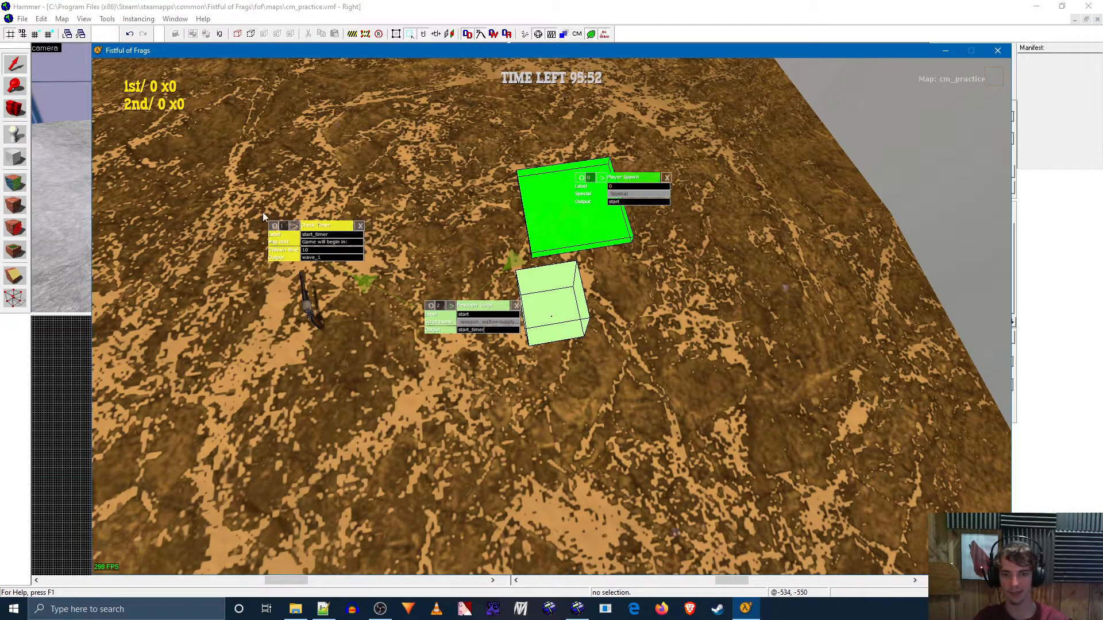
{"action": "right_click", "coordinate": [496, 281]}
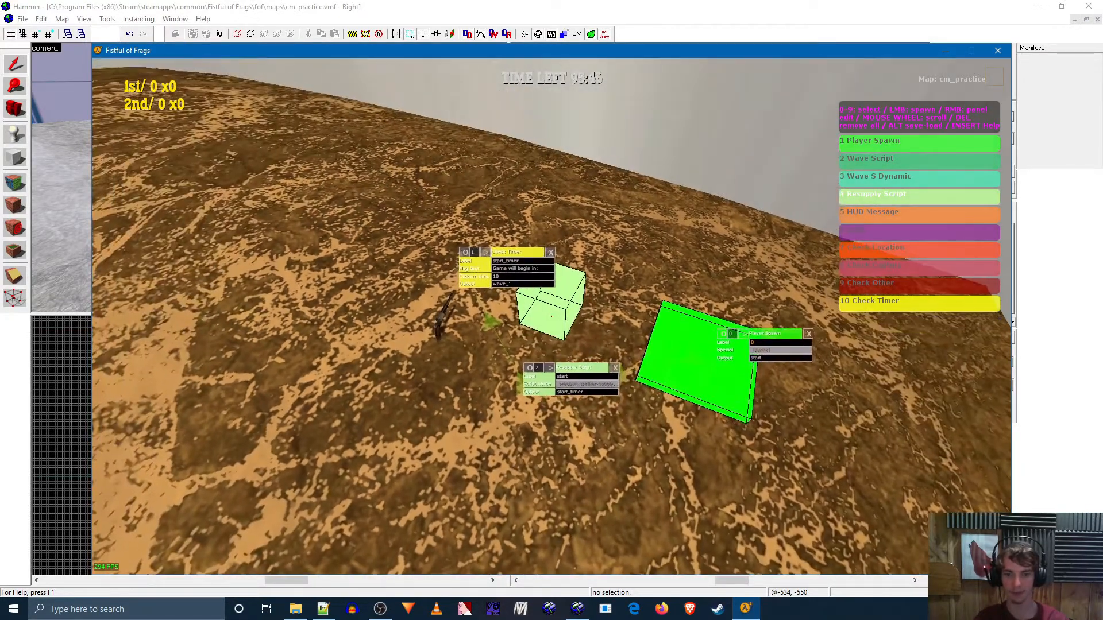
Place a Wave Script on the terrain beside the Check Timer.
{"action": "key", "text": "a"}
{"action": "key", "text": "w"}
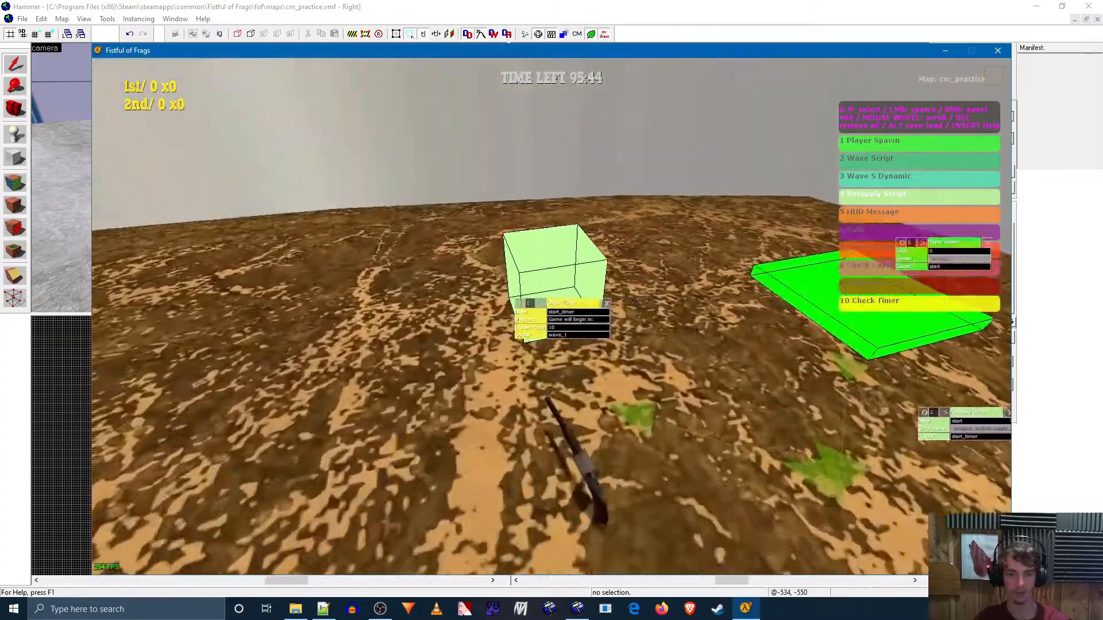
{"action": "key", "text": "s"}
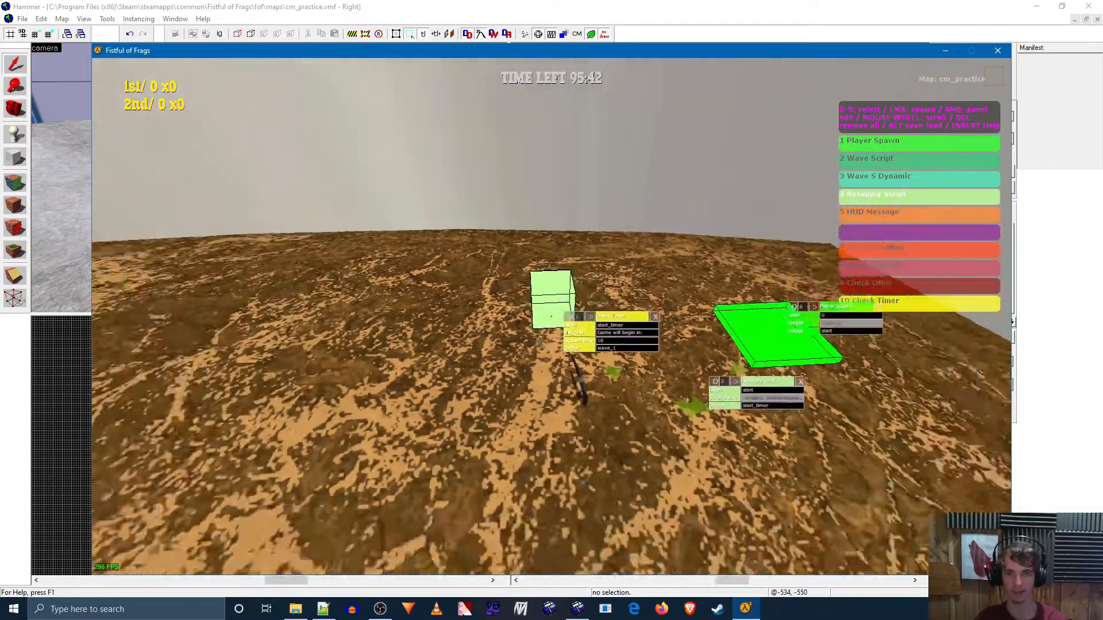
{"action": "key", "text": "w"}
{"action": "key", "text": "s"}
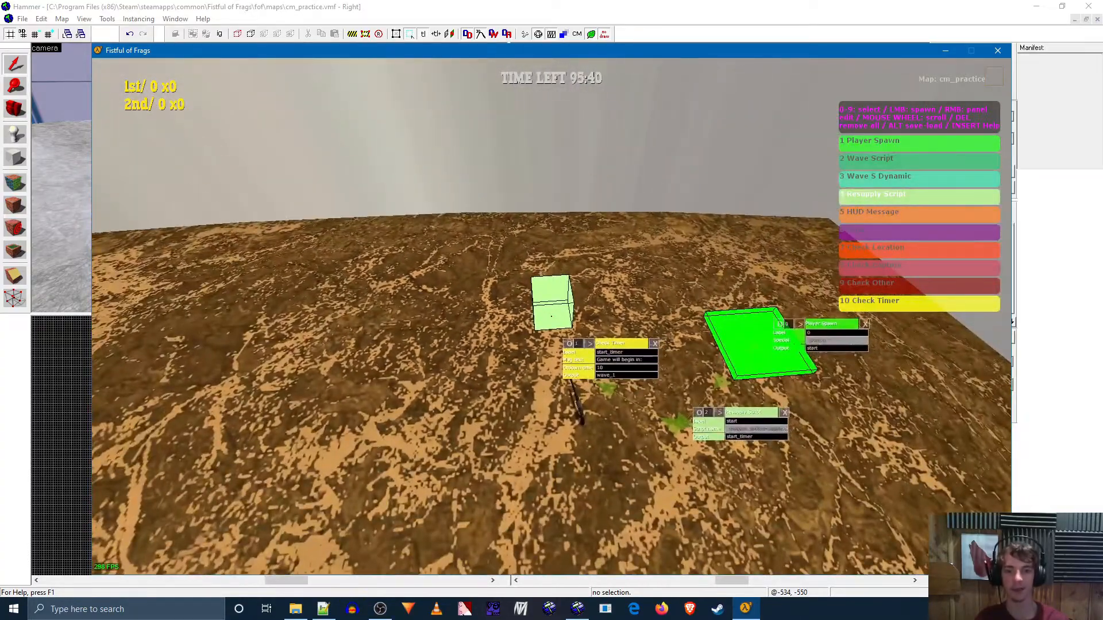
{"action": "key", "text": "s"}
{"action": "key", "text": "2"}
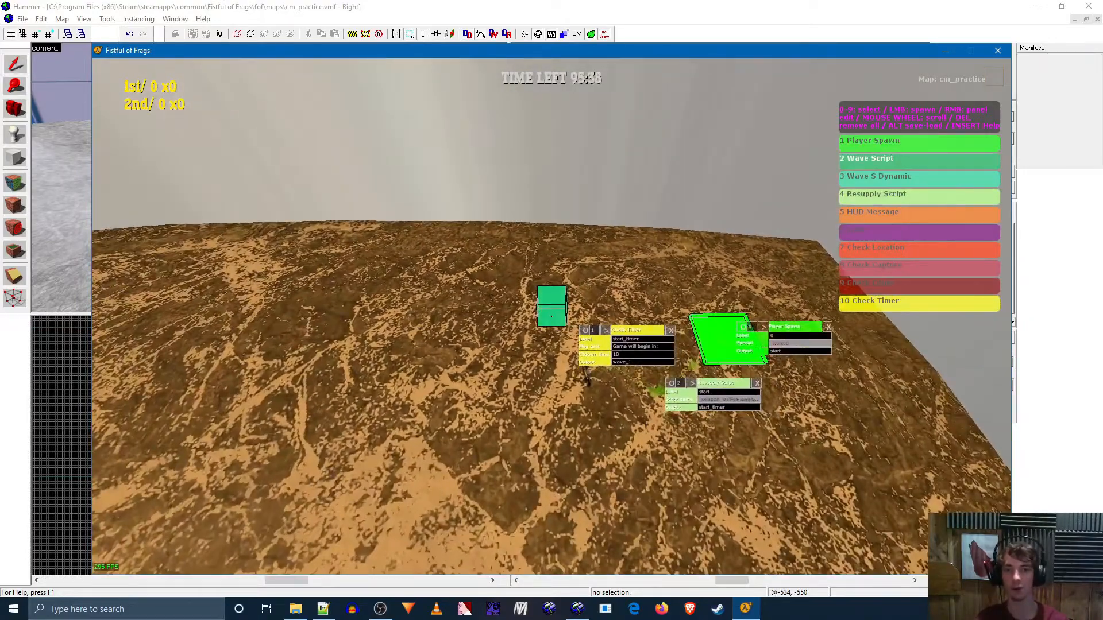
{"action": "key", "text": "w"}
{"action": "key", "text": "s"}
{"action": "key", "text": "w"}
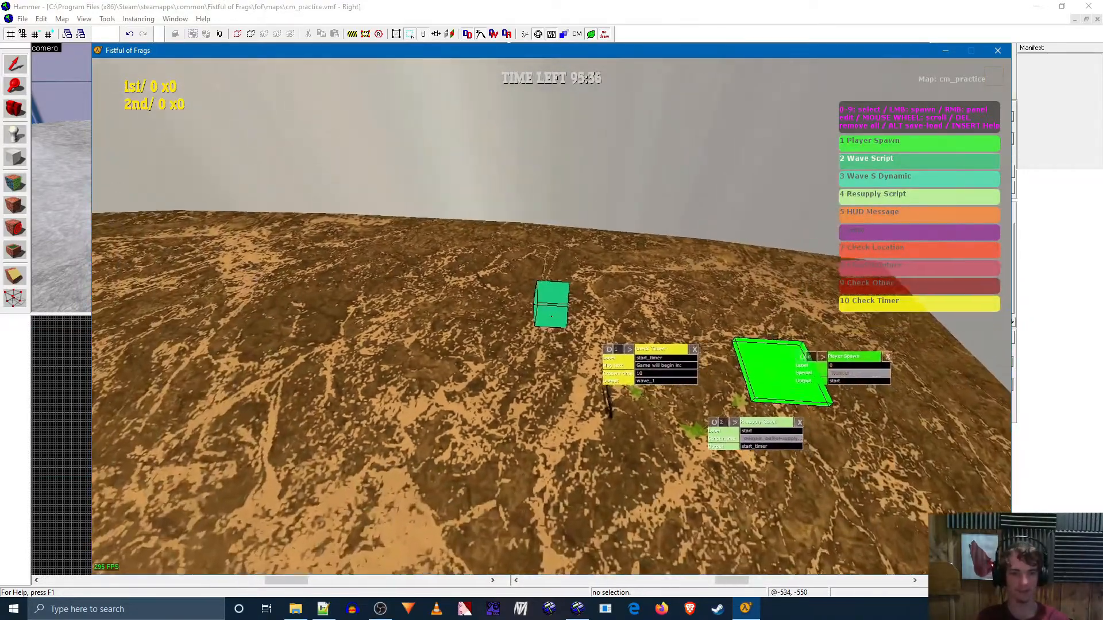
{"action": "key", "text": "w"}
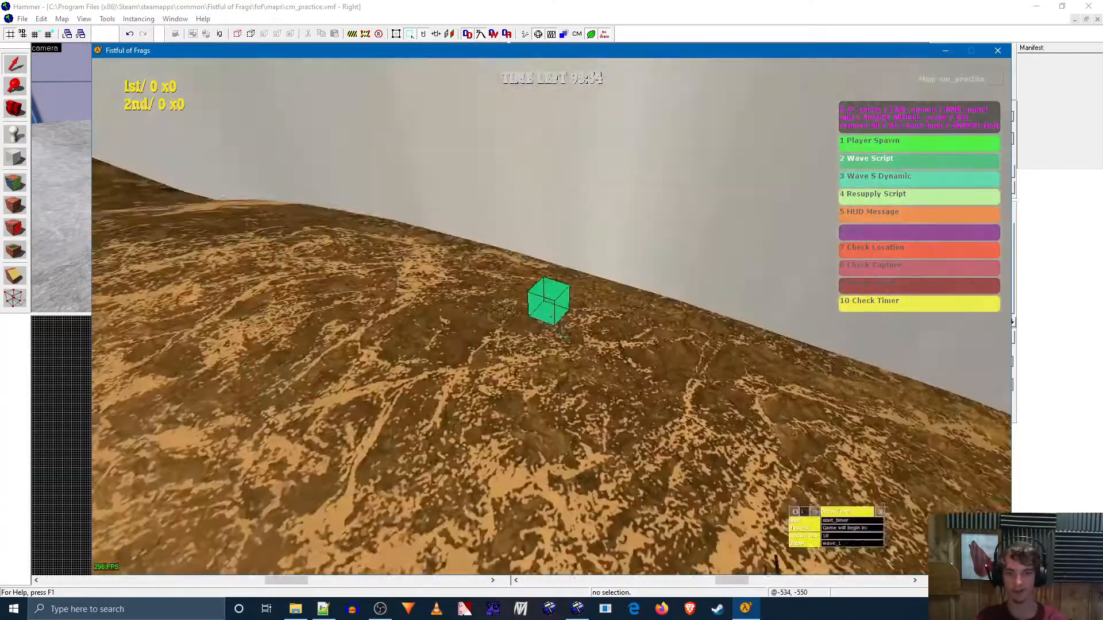
{"action": "key", "text": "s"}
{"action": "left_click", "coordinate": [552, 315]}
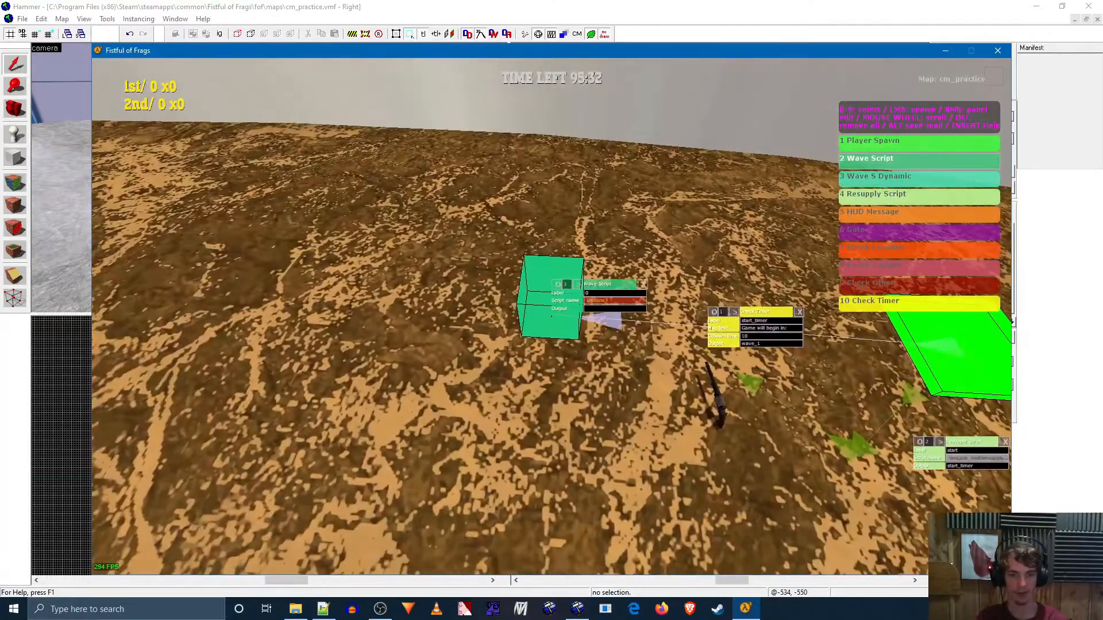
Assign the group1 wave script to the Wave Script and label it wave_1.
{"action": "key", "text": "w"}
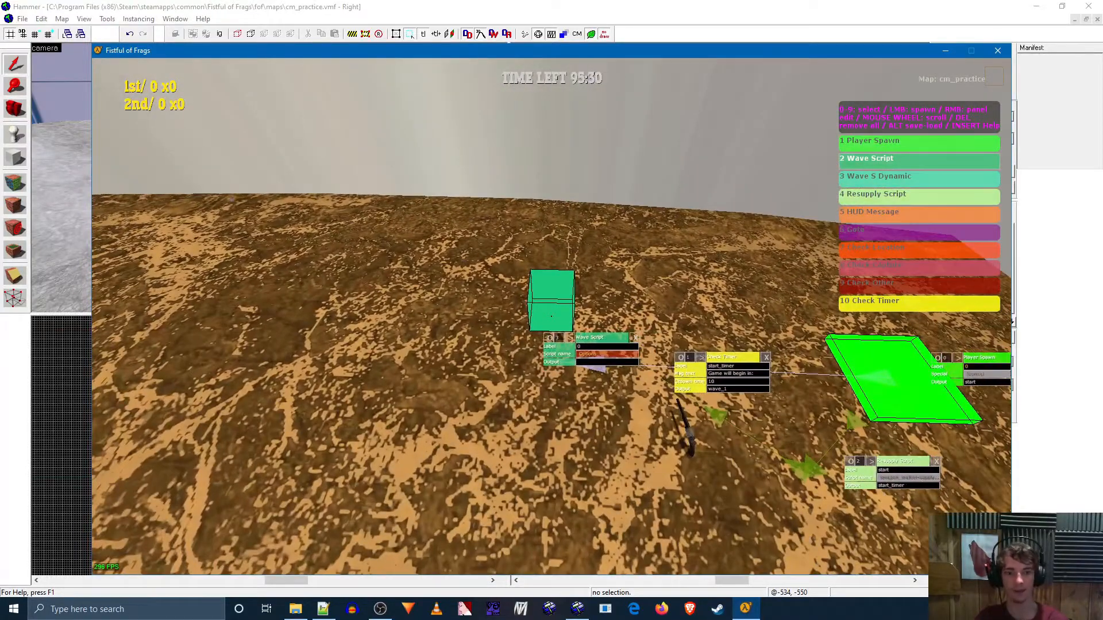
{"action": "key", "text": "s"}
{"action": "key", "text": "a"}
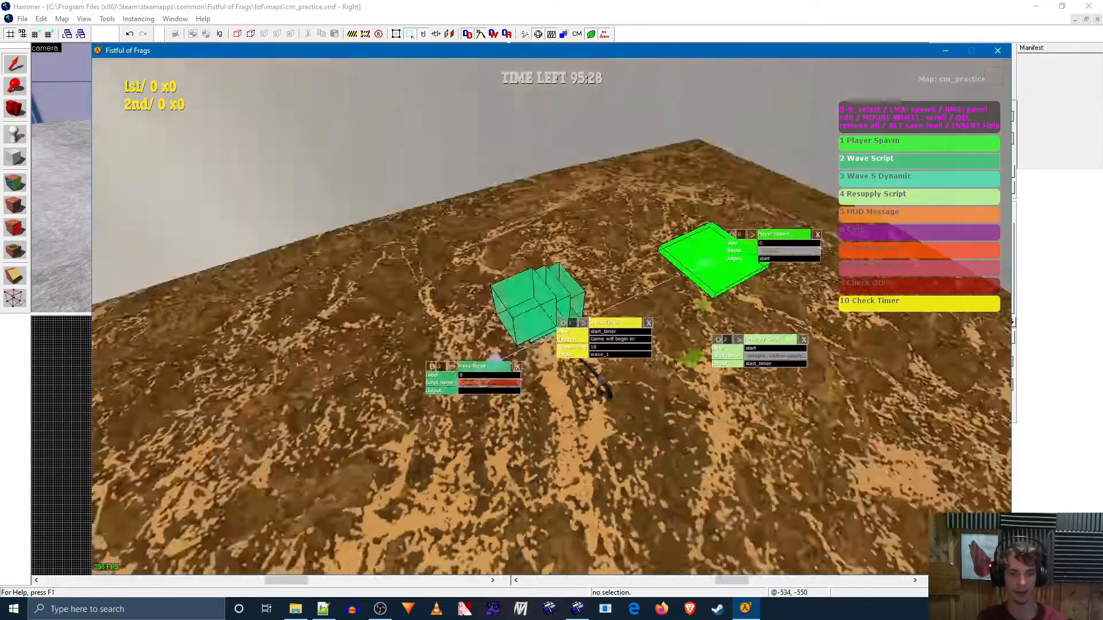
{"action": "key", "text": "d"}
{"action": "key", "text": "w"}
{"action": "right_click", "coordinate": [552, 316]}
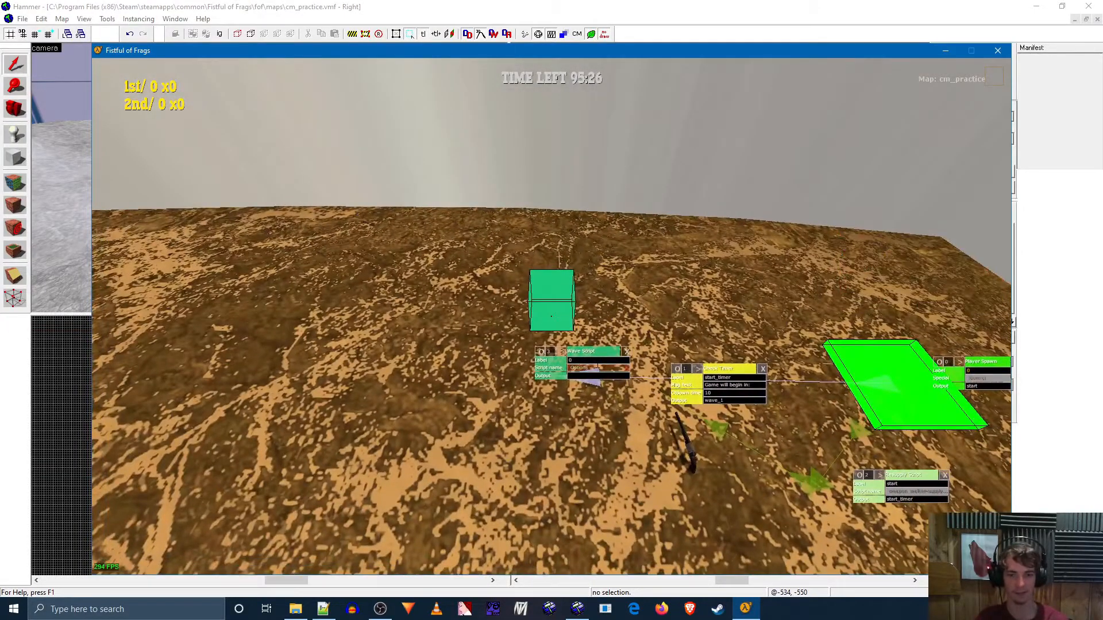
{"action": "left_click", "coordinate": [597, 368]}
{"action": "left_click", "coordinate": [622, 368]}
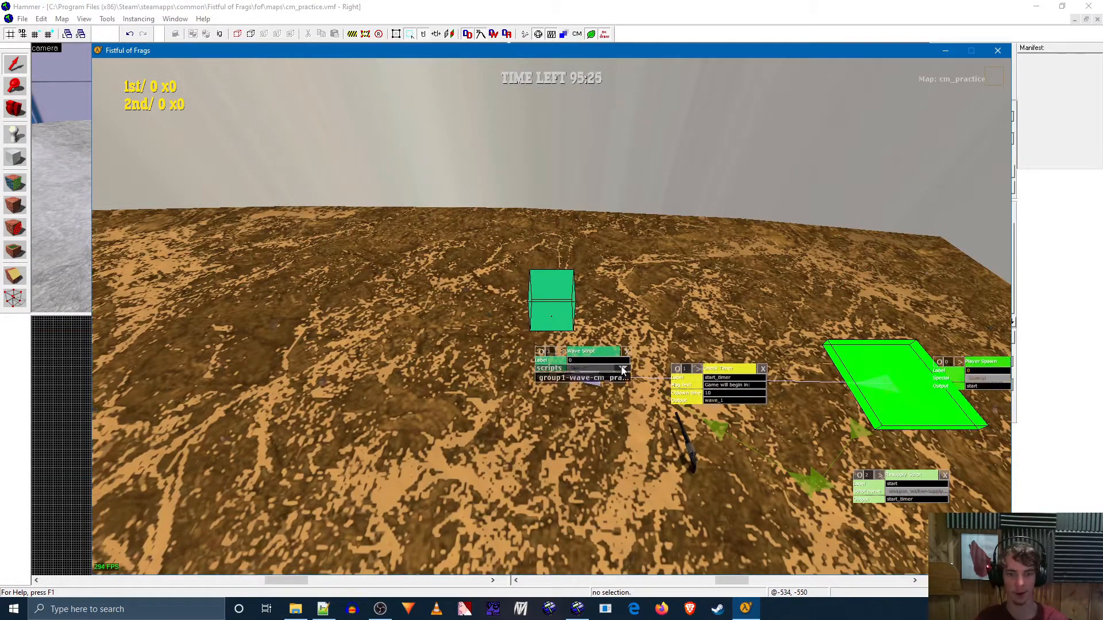
{"action": "left_click", "coordinate": [575, 378]}
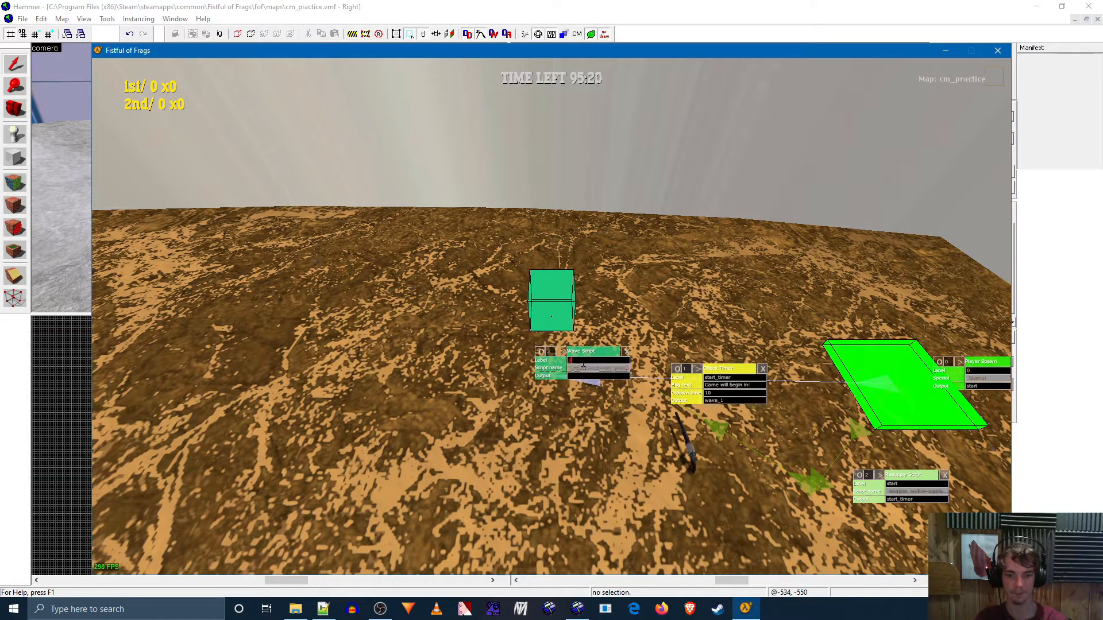
{"action": "type", "text": "wave_1"}
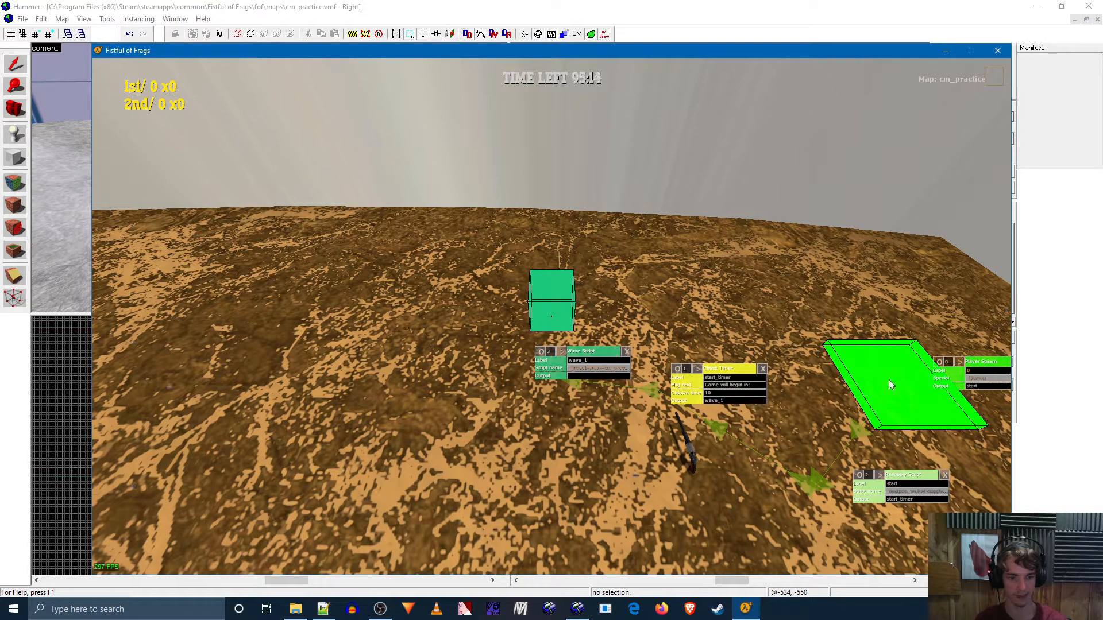
{"action": "left_click", "coordinate": [581, 378]}
{"action": "right_click", "coordinate": [580, 379]}
Place a Check Wait on the terrain beside the wave_1 Wave Script.
{"action": "key", "text": "s"}
{"action": "key", "text": "w"}
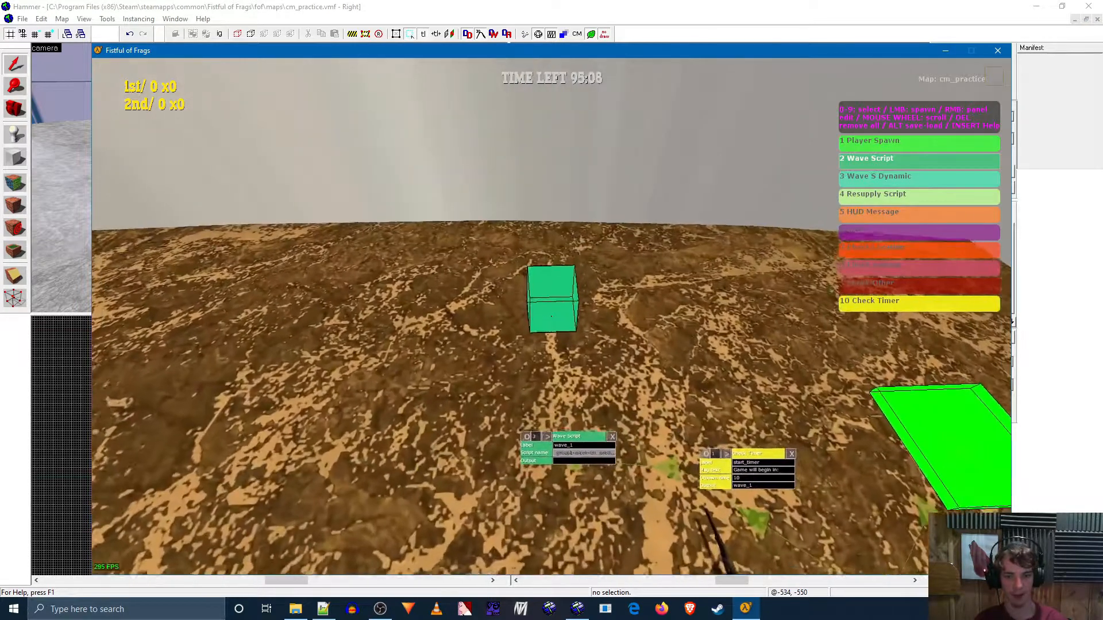
{"action": "key", "text": "s"}
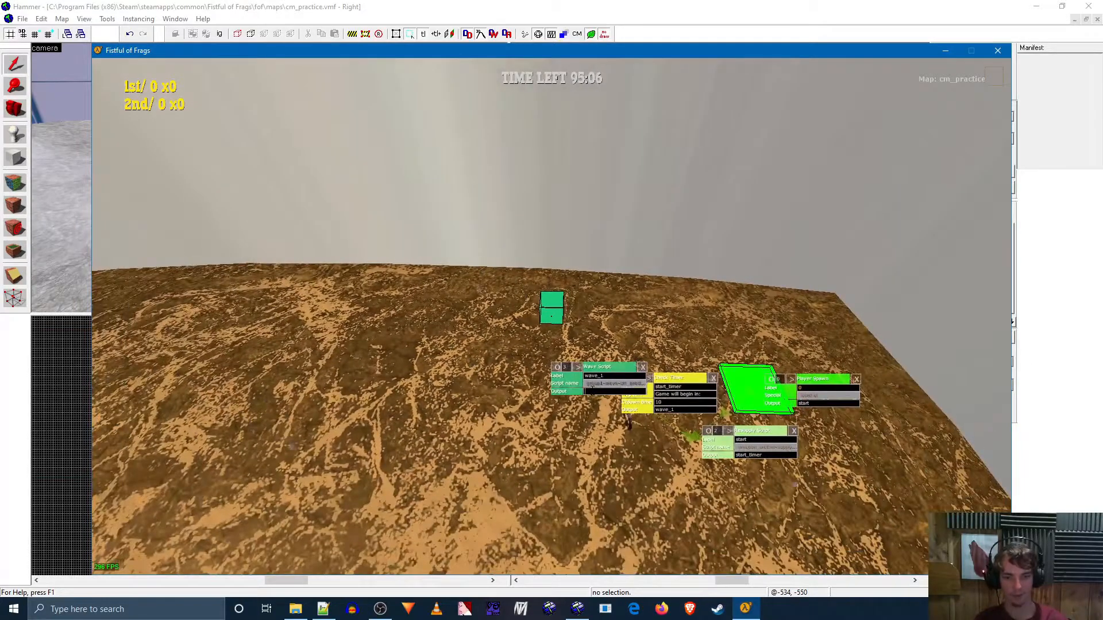
{"action": "right_click", "coordinate": [593, 389]}
{"action": "key", "text": "w"}
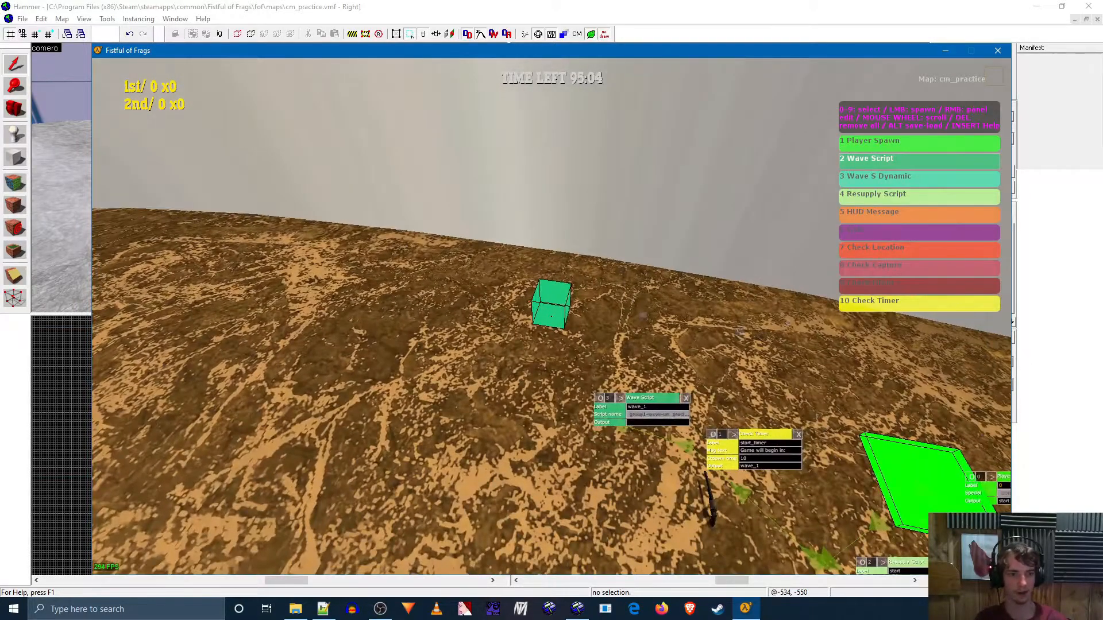
{"action": "scroll", "coordinate": [920, 220], "scroll_direction": "down", "scroll_amount": 4}
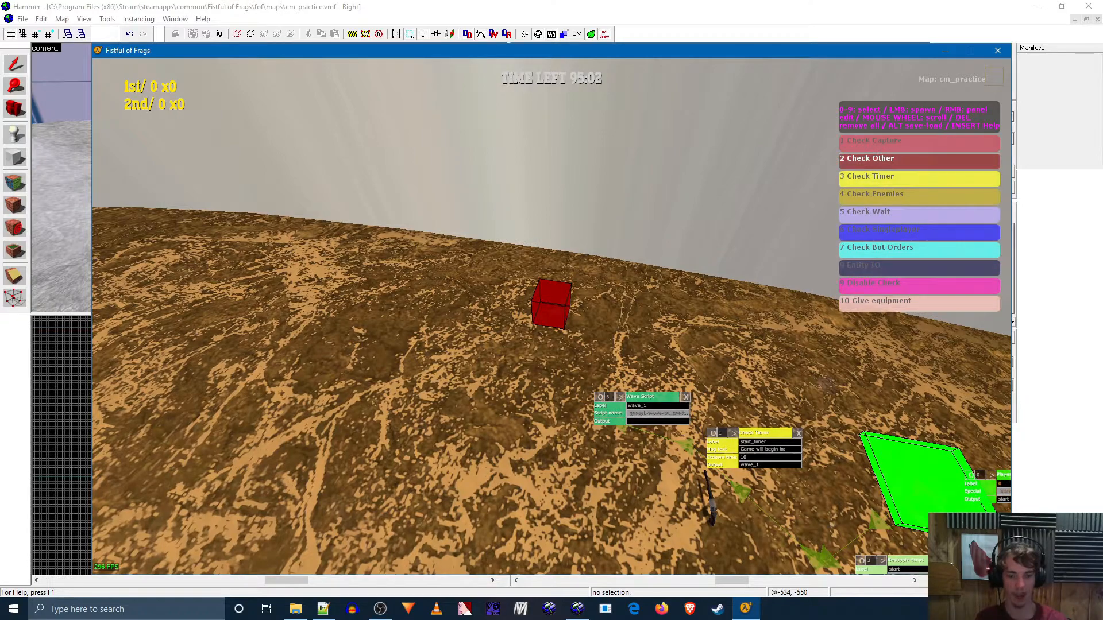
{"action": "key", "text": "5"}
{"action": "key", "text": "w"}
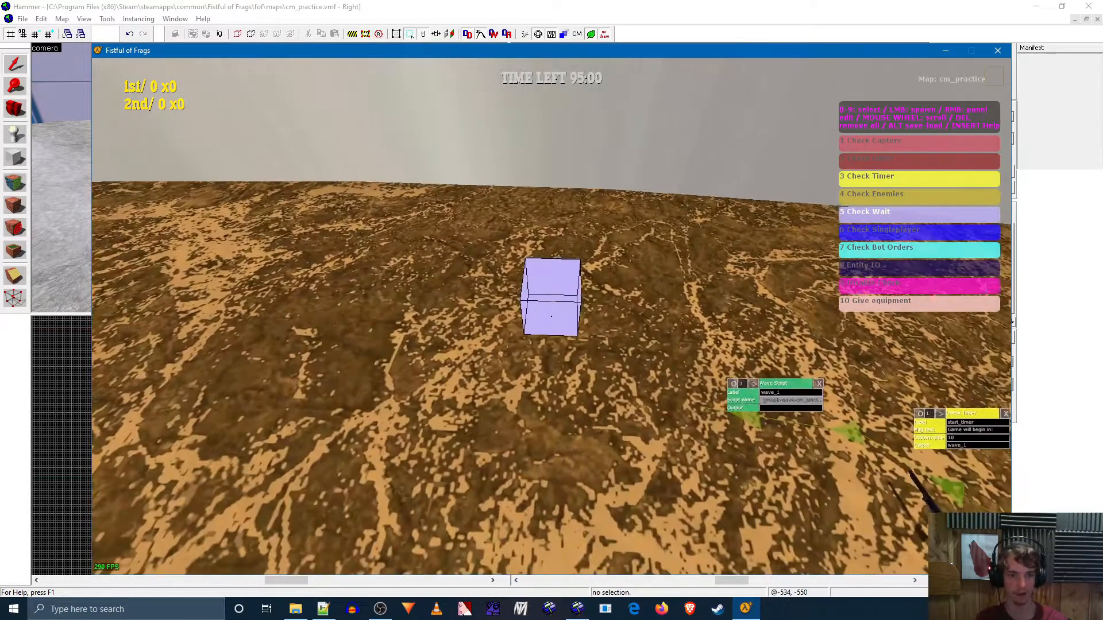
{"action": "key", "text": "s"}
{"action": "key", "text": "w"}
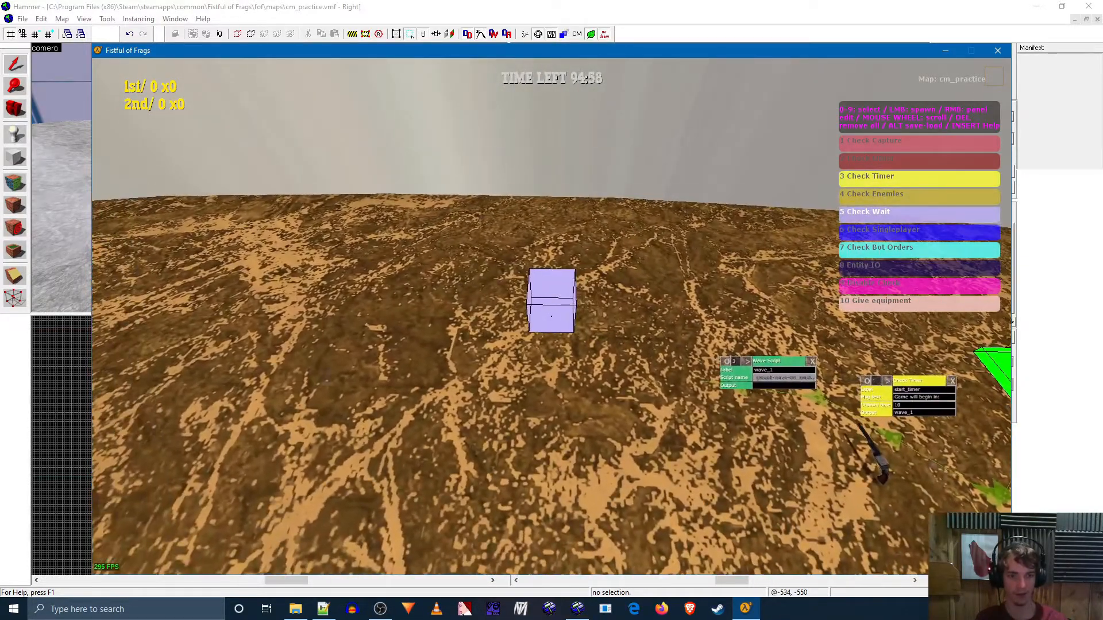
{"action": "left_click", "coordinate": [551, 316]}
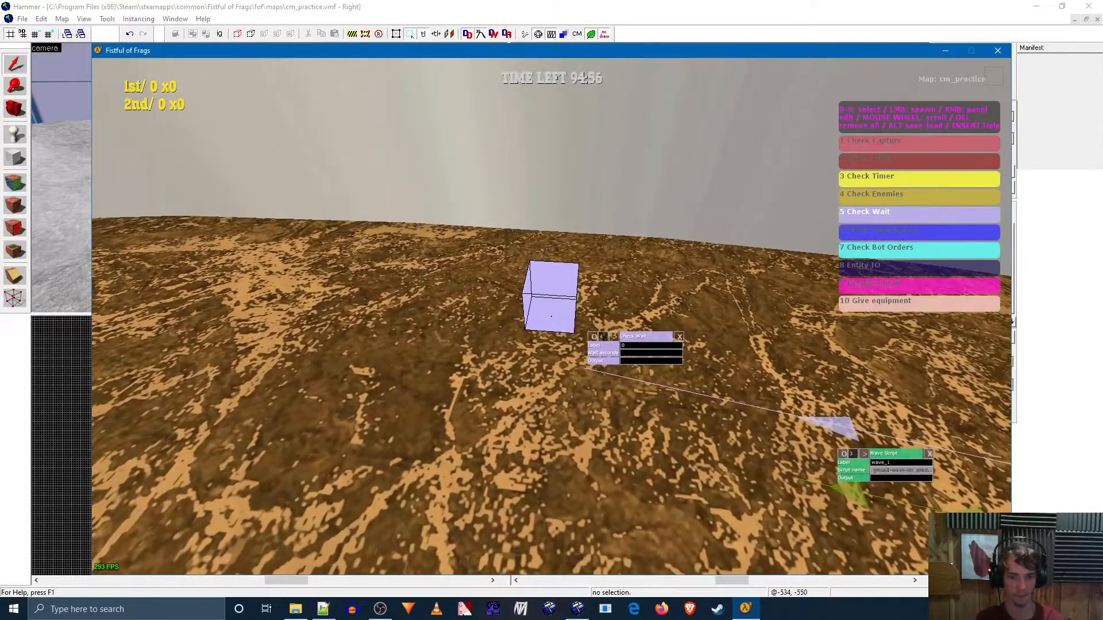
Label the Check Wait check_end and set its wait seconds to 5,6.
{"action": "right_click", "coordinate": [551, 316]}
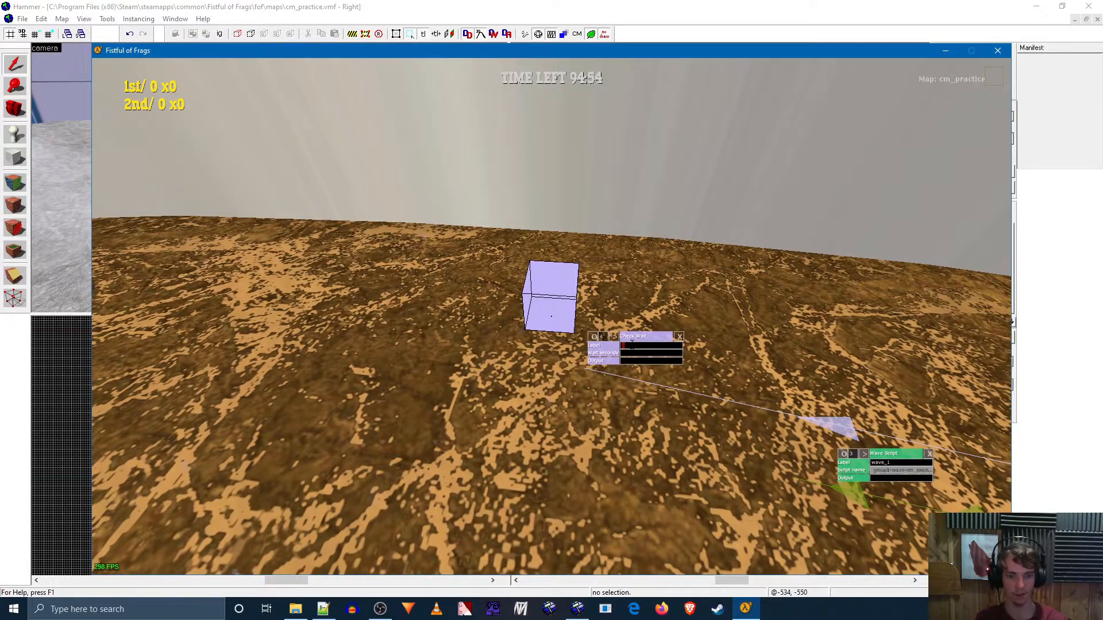
{"action": "type", "text": "check"}
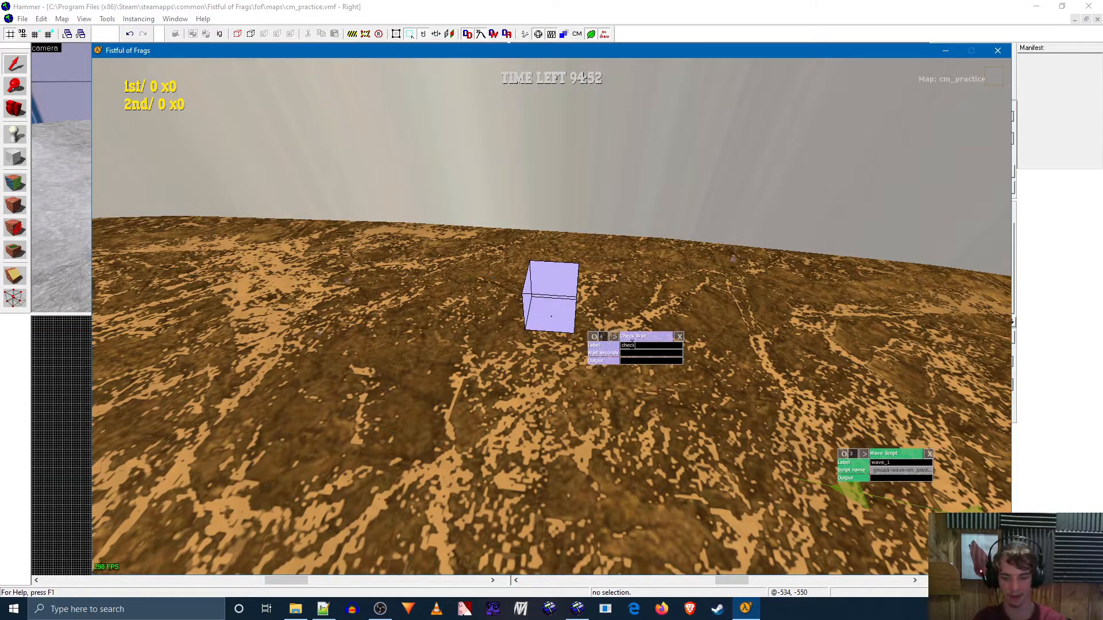
{"action": "type", "text": "_end"}
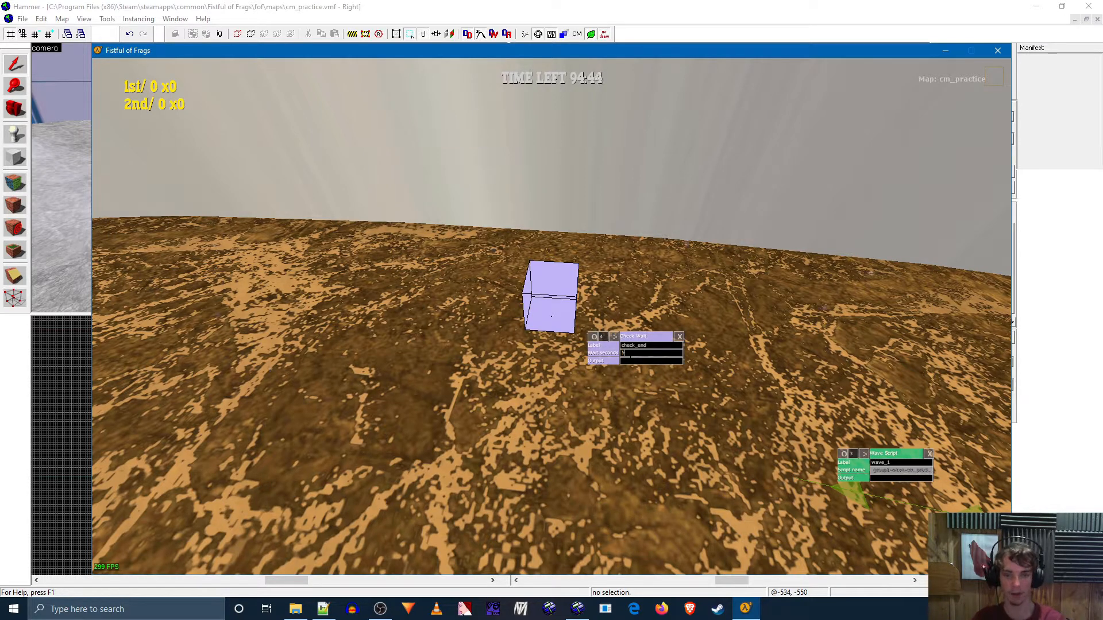
{"action": "type", "text": ".6"}
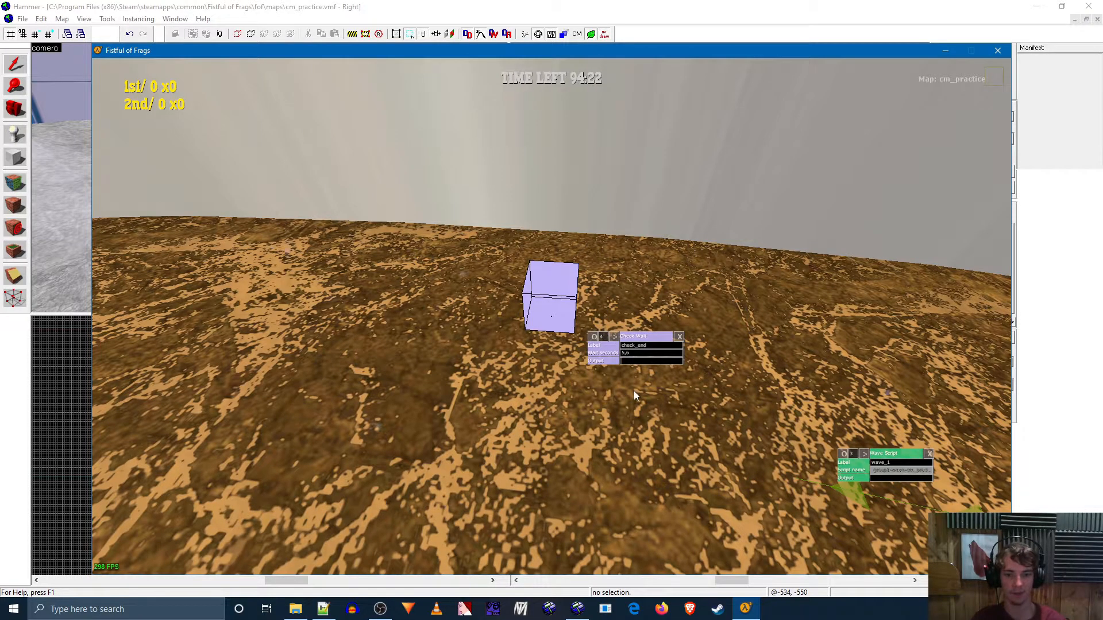
{"action": "right_click", "coordinate": [613, 384]}
Place a Check Enemies on the terrain next to the Check Wait.
{"action": "key", "text": "s"}
{"action": "key", "text": "w"}
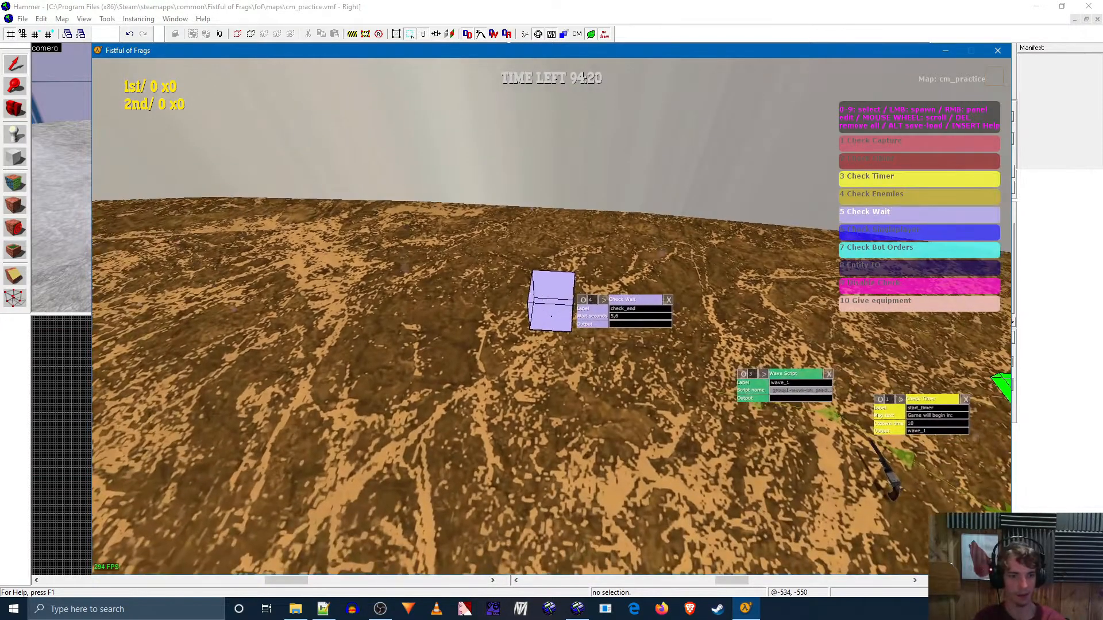
{"action": "key", "text": "4"}
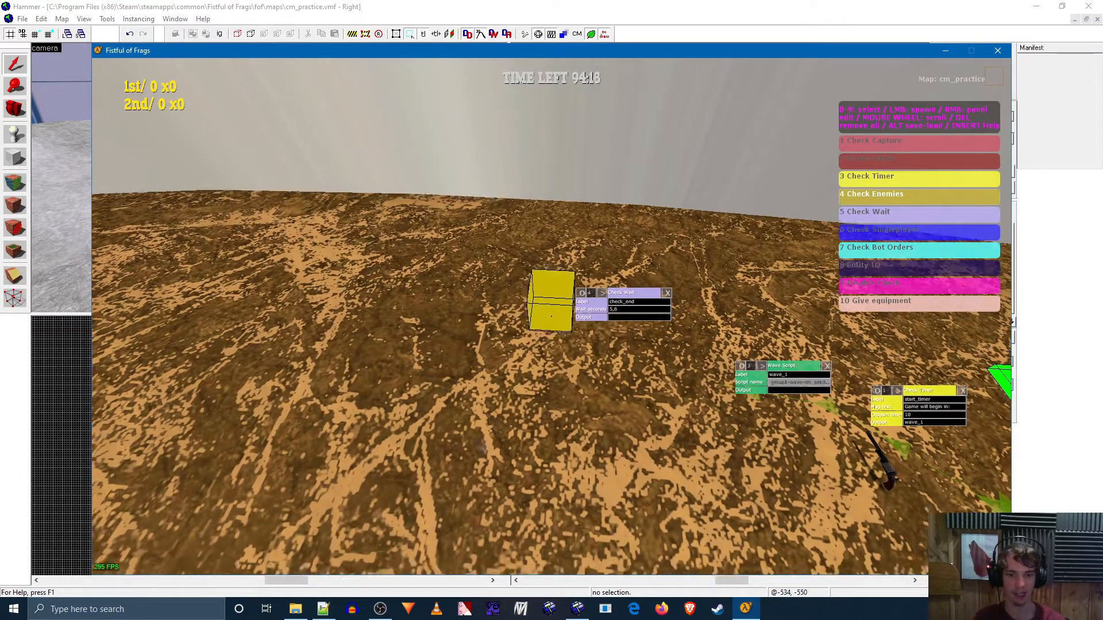
{"action": "key", "text": "w"}
{"action": "key", "text": "s"}
{"action": "key", "text": "w"}
{"action": "left_click", "coordinate": [551, 316]}
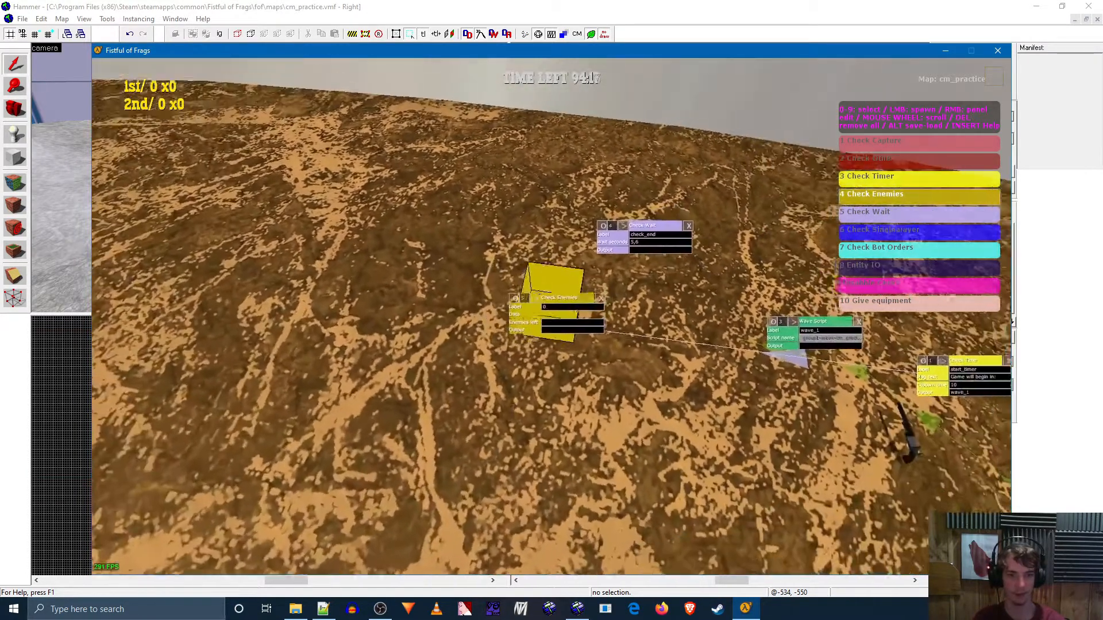
Label the Check Enemies check_ene and set its enemies left value to 0.
{"action": "right_click", "coordinate": [552, 316]}
{"action": "type", "text": "c"}
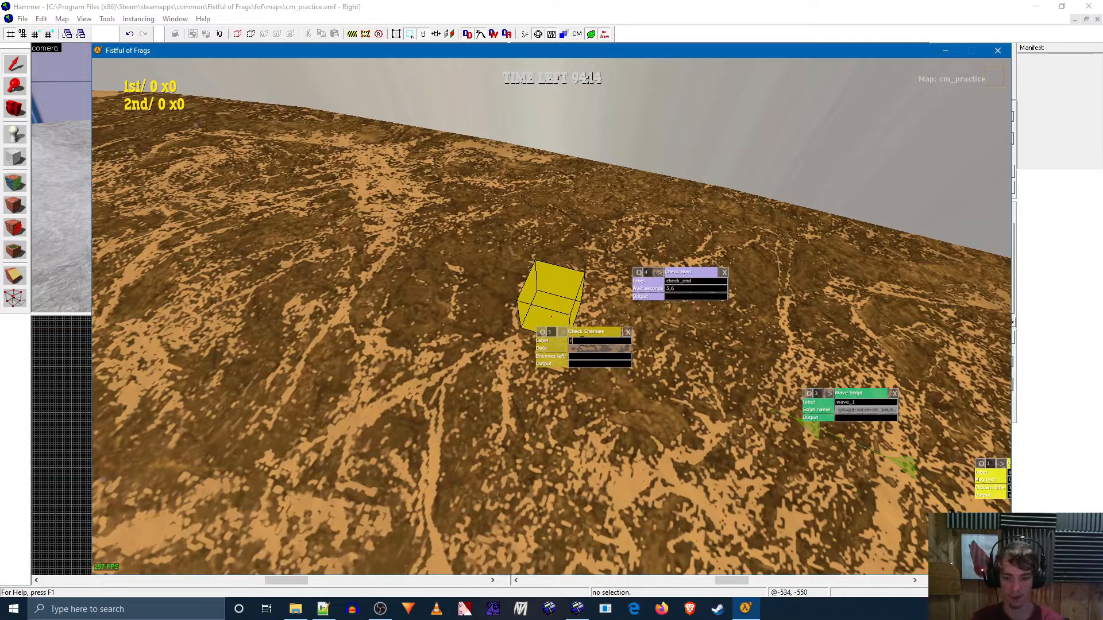
{"action": "type", "text": "heck_ene"}
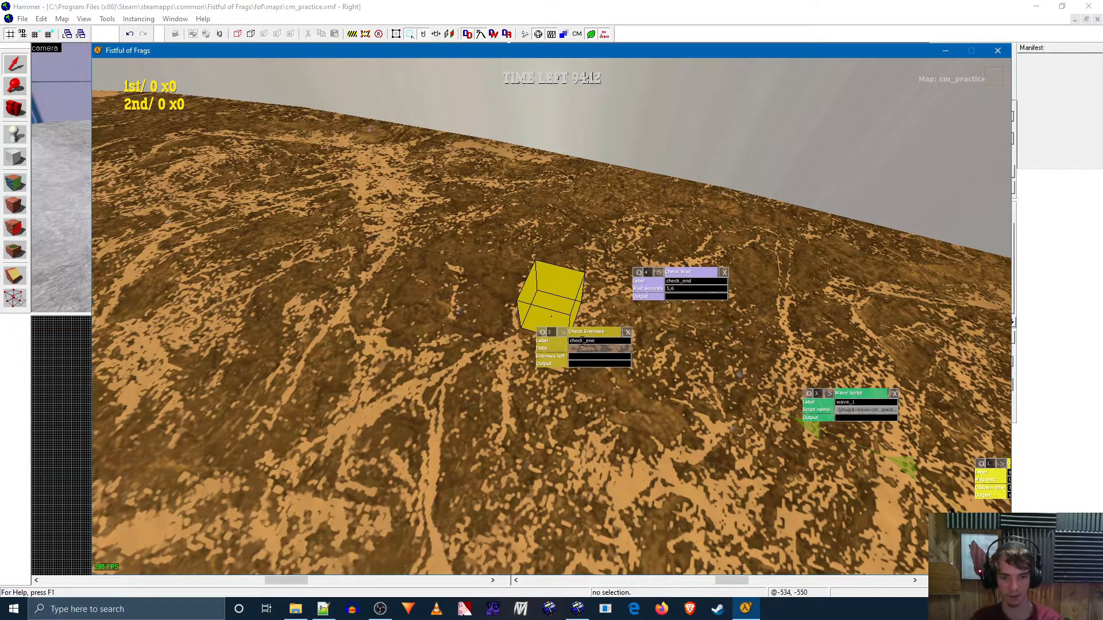
{"action": "right_click", "coordinate": [561, 388]}
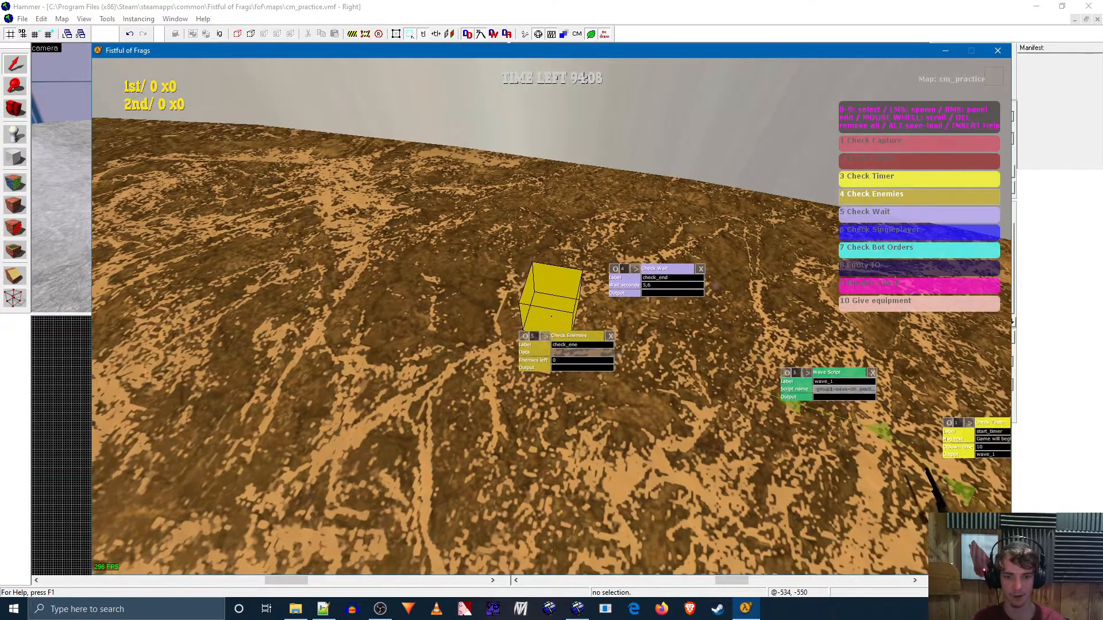
Set the Check Enemies output to end.
{"action": "right_click", "coordinate": [552, 317]}
{"action": "left_click", "coordinate": [562, 367]}
{"action": "type", "text": "end"}
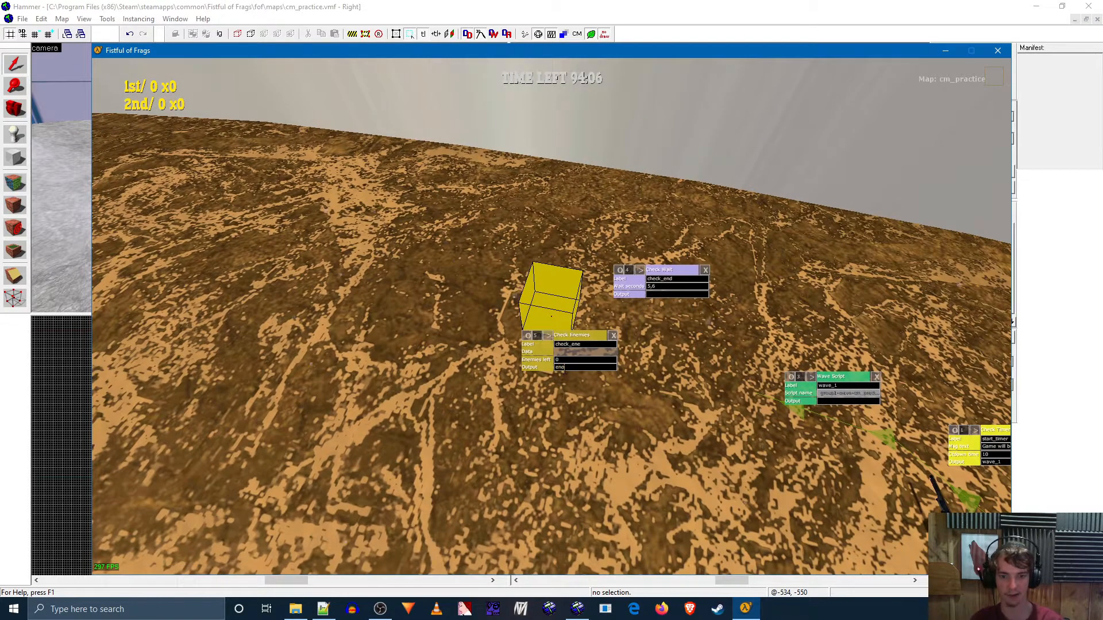
Set the Check Wait output to check_ene so that it leads to the Check Enemies.
{"action": "right_click", "coordinate": [563, 385]}
{"action": "key", "text": "w"}
{"action": "right_click", "coordinate": [551, 316]}
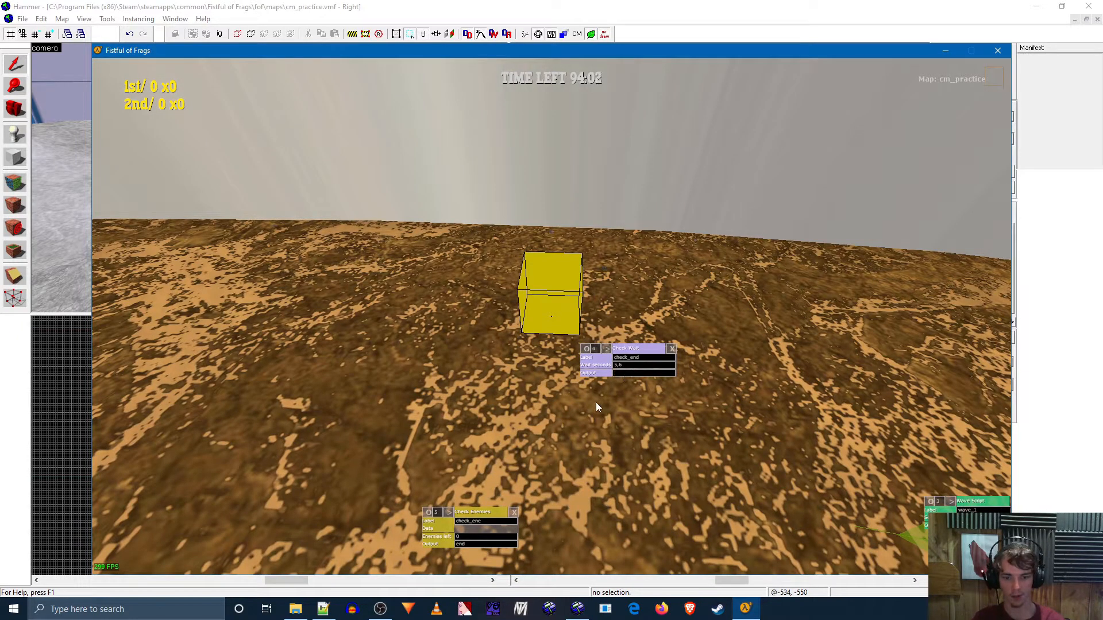
{"action": "type", "text": "chen"}
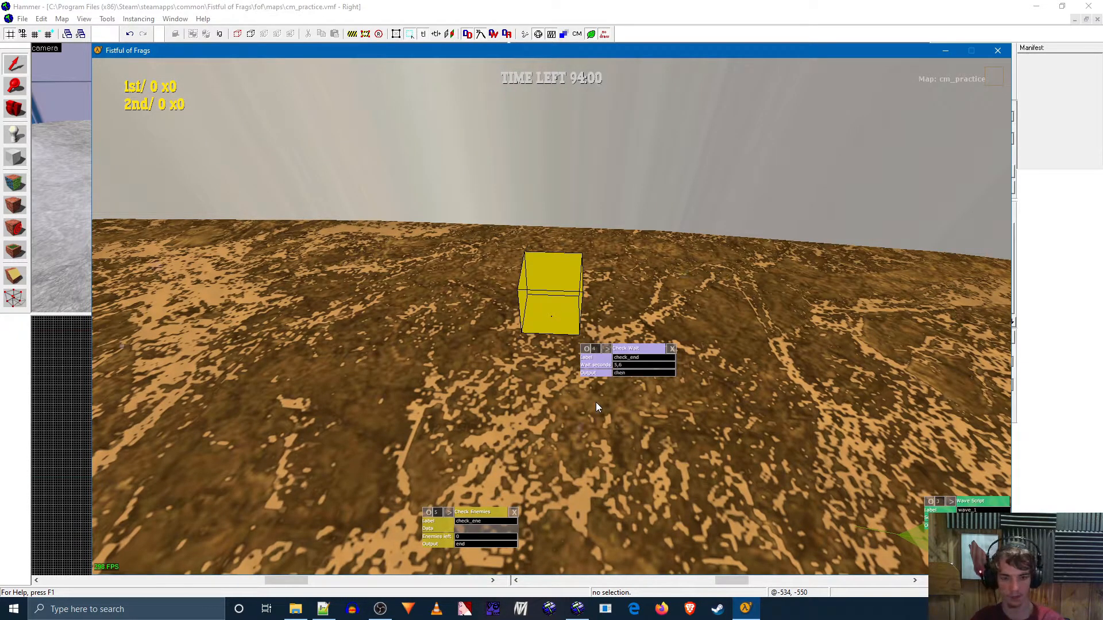
{"action": "key", "text": "BackSpace"}
{"action": "type", "text": "ck_ene"}
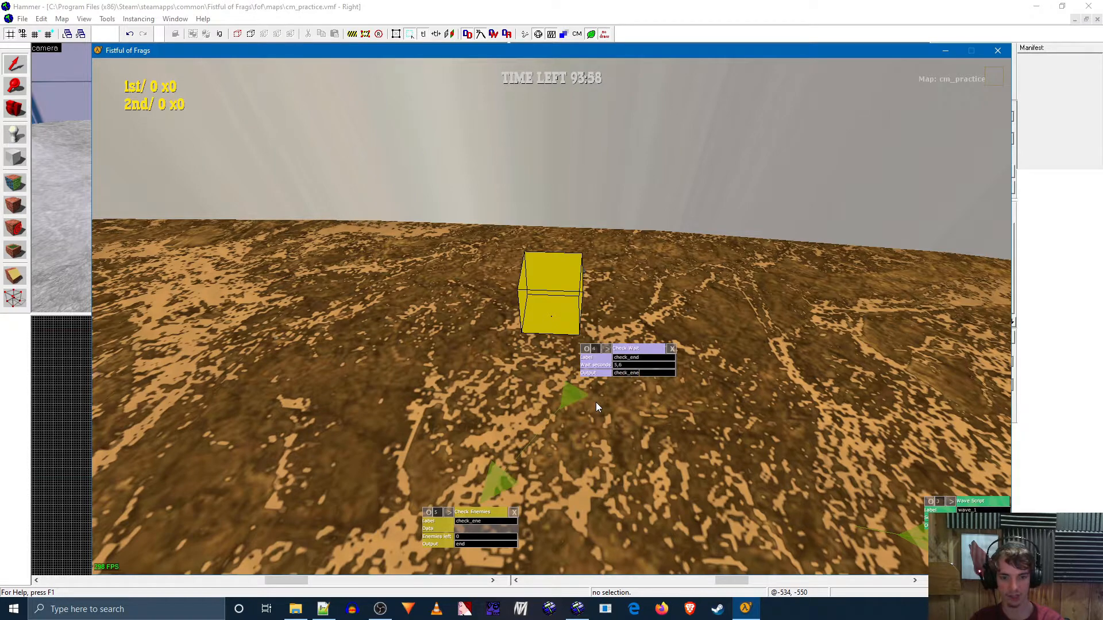
{"action": "right_click", "coordinate": [625, 401]}
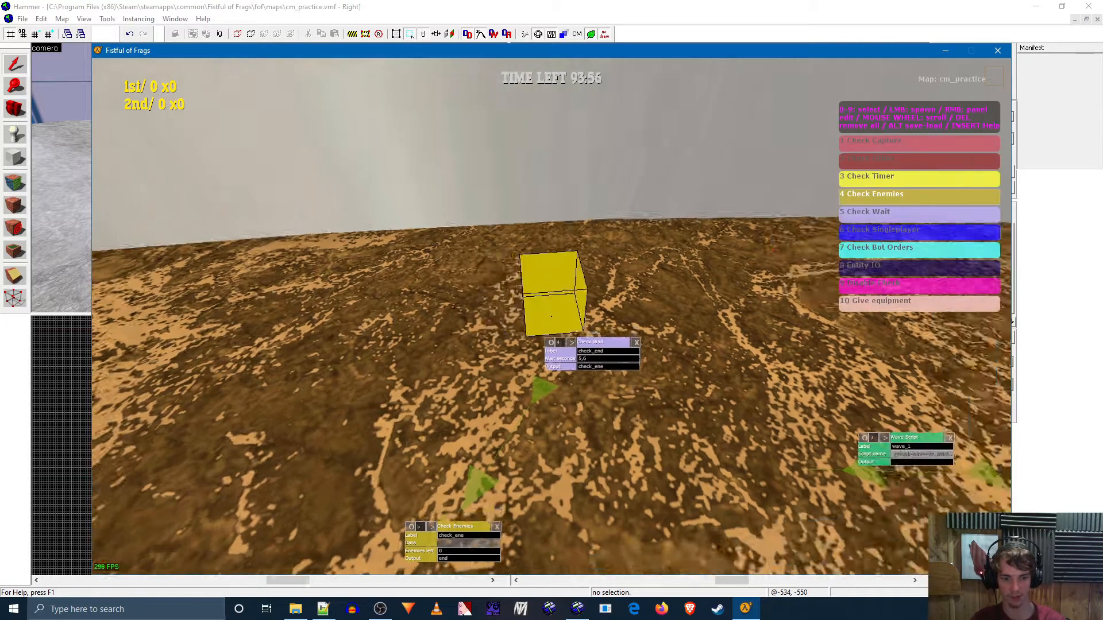
Set the wave_1 Wave Script output to check_end so that it leads to the Check Wait.
{"action": "right_click", "coordinate": [551, 316]}
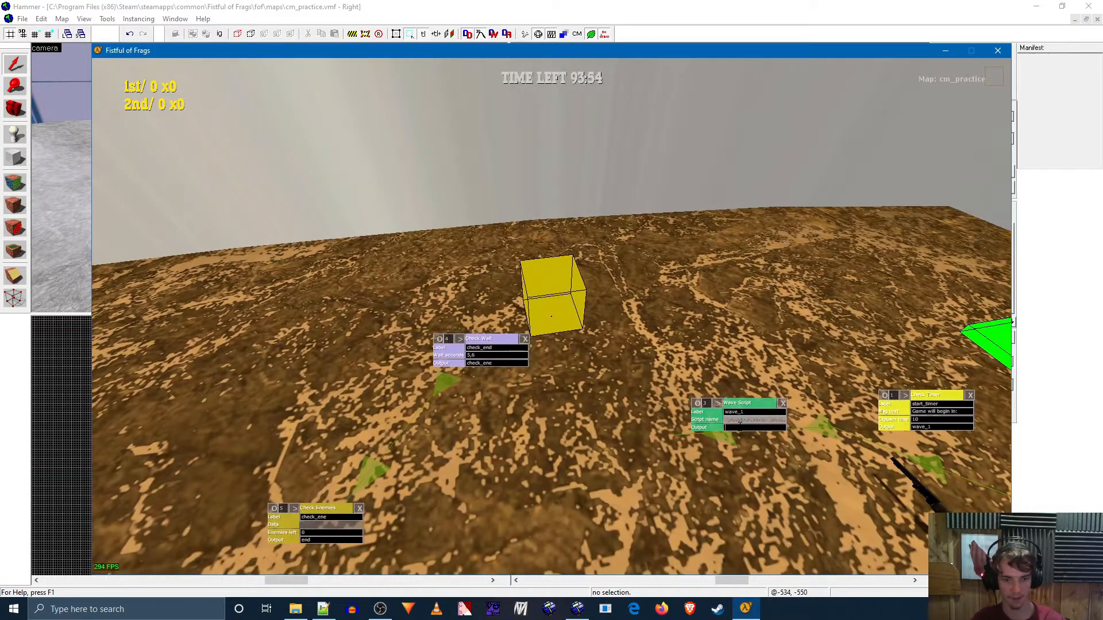
{"action": "type", "text": "eck"}
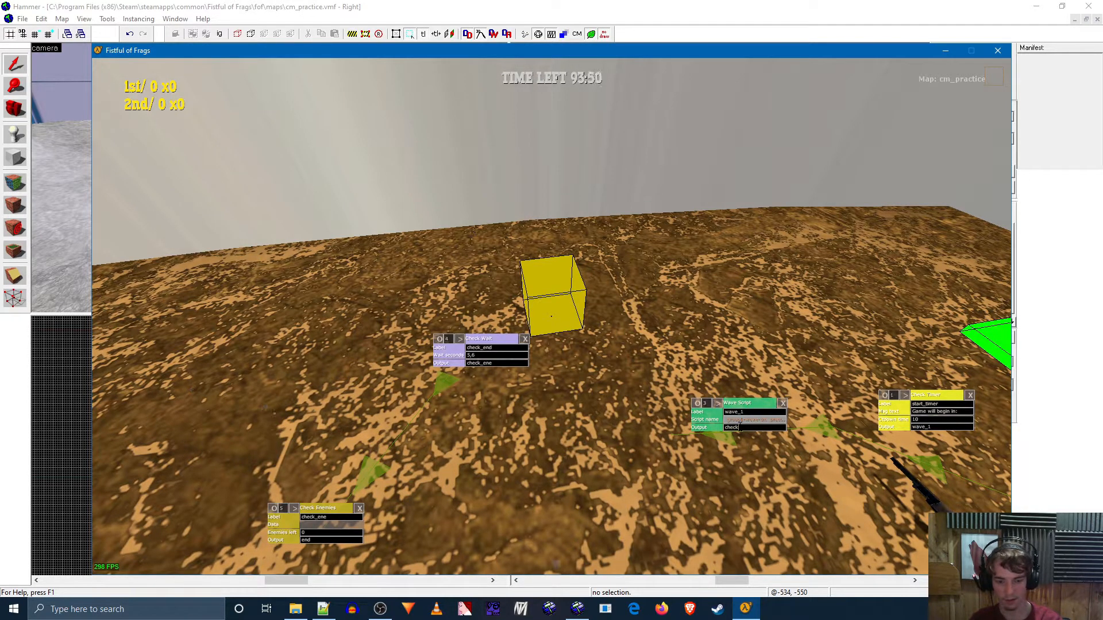
{"action": "type", "text": "_end"}
{"action": "right_click", "coordinate": [750, 427]}
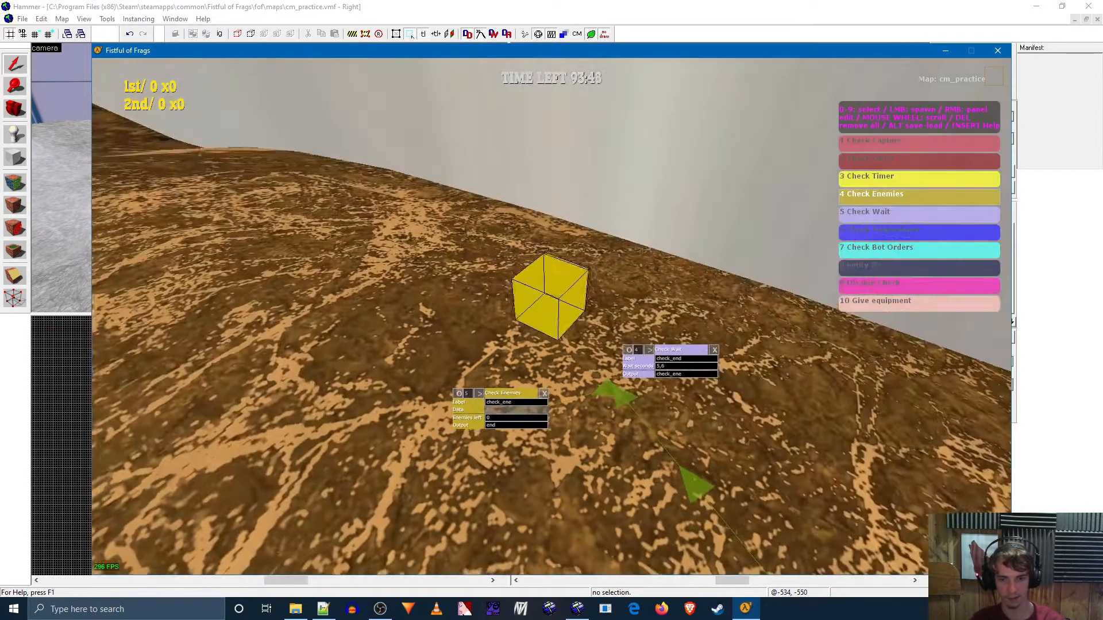
{"action": "right_click", "coordinate": [552, 317]}
{"action": "right_click", "coordinate": [482, 417]}
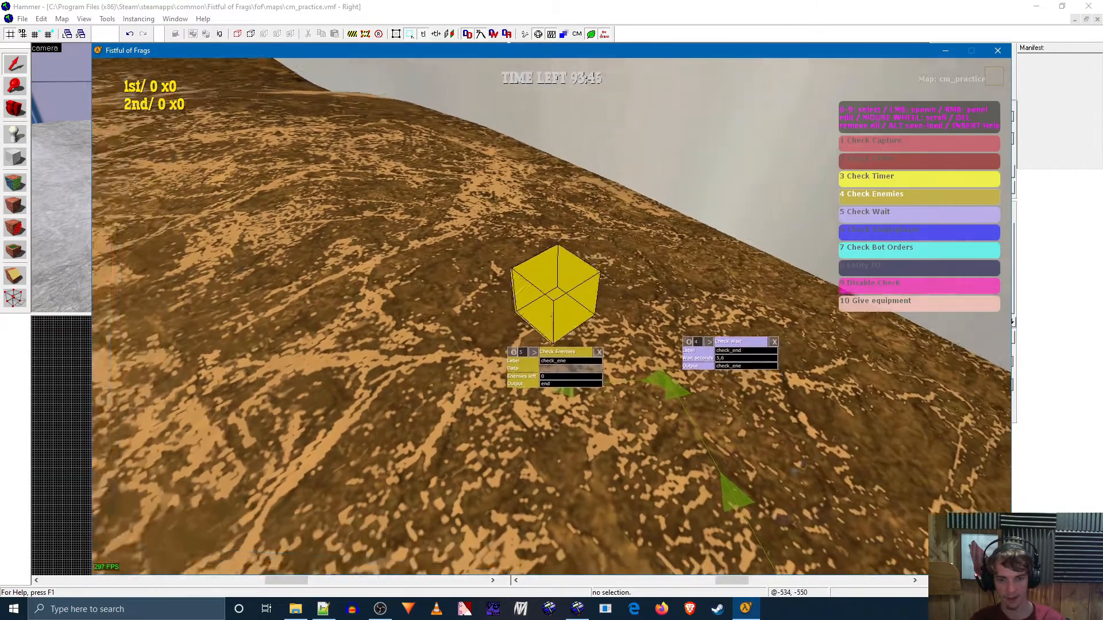
{"action": "right_click", "coordinate": [552, 316]}
{"action": "right_click", "coordinate": [515, 340]}
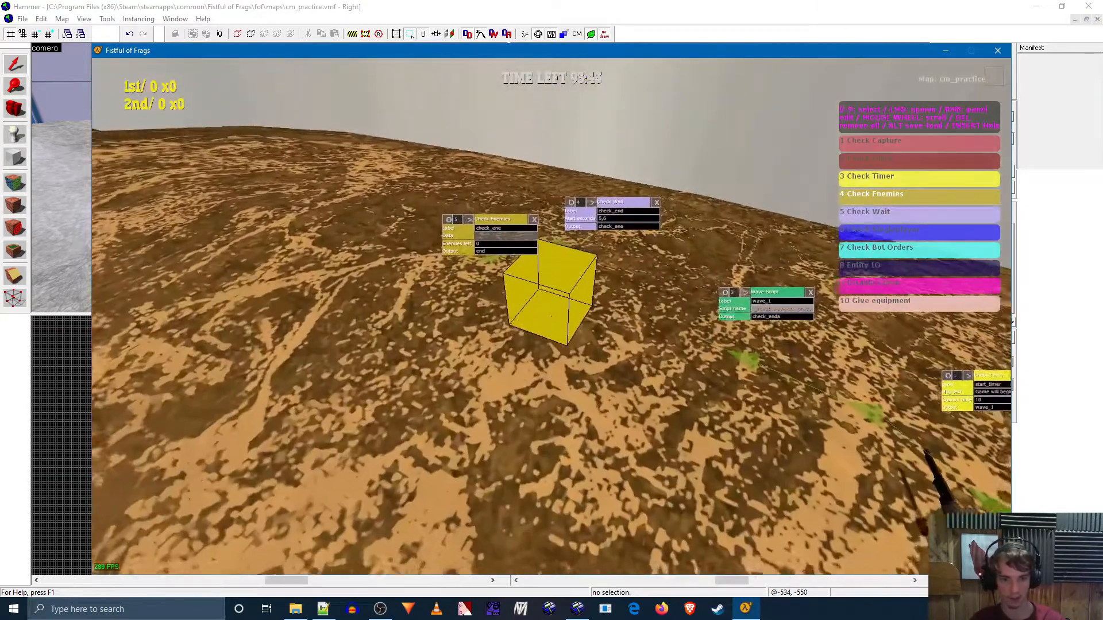
{"action": "right_click", "coordinate": [551, 316]}
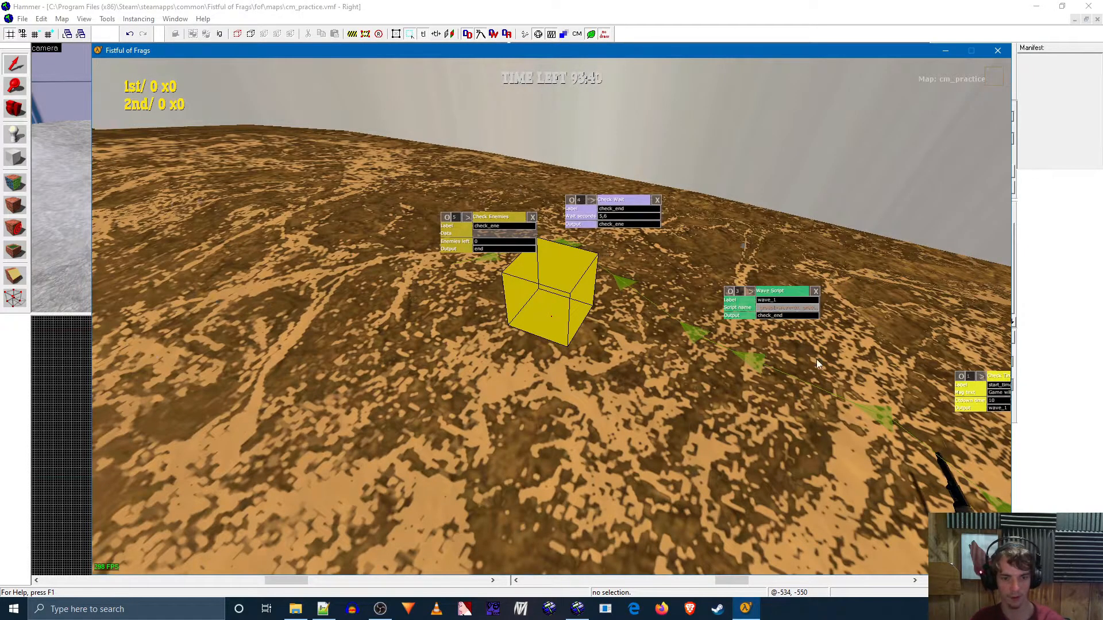
{"action": "right_click", "coordinate": [552, 317]}
Place a Challenge End on the terrain next to the Check Enemies.
{"action": "scroll", "coordinate": [552, 316], "scroll_direction": "down", "scroll_amount": 4}
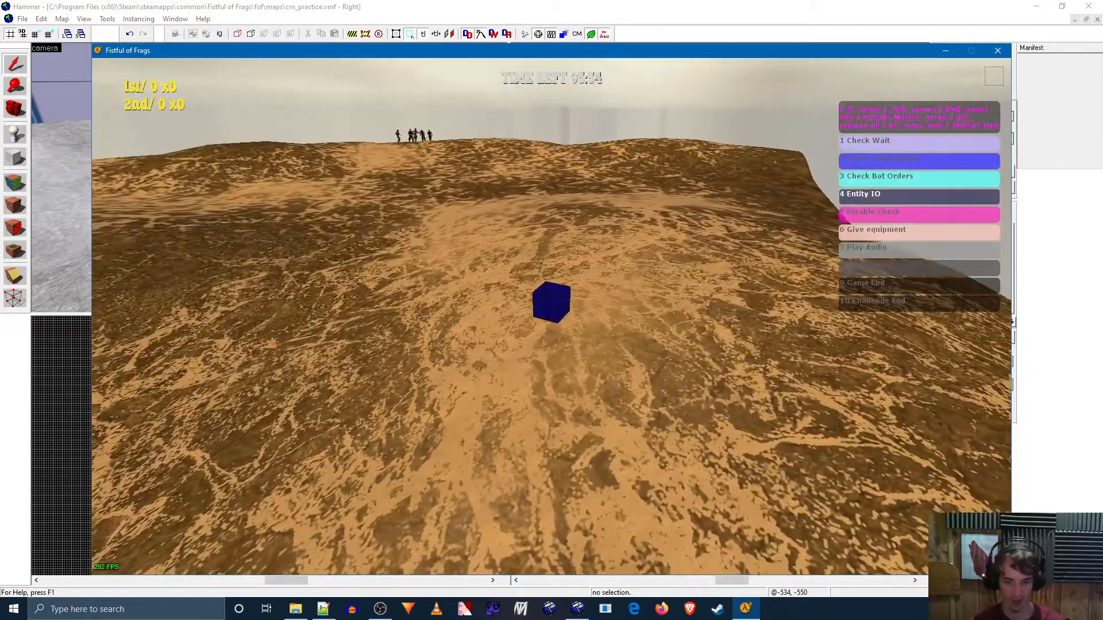
{"action": "key", "text": "0"}
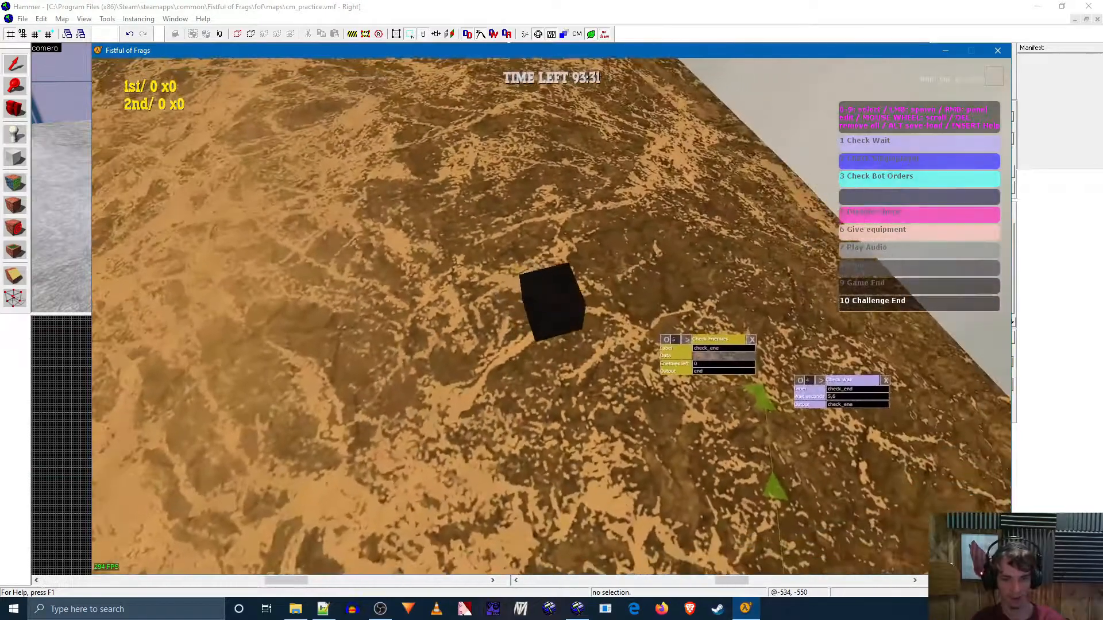
{"action": "left_click", "coordinate": [550, 301]}
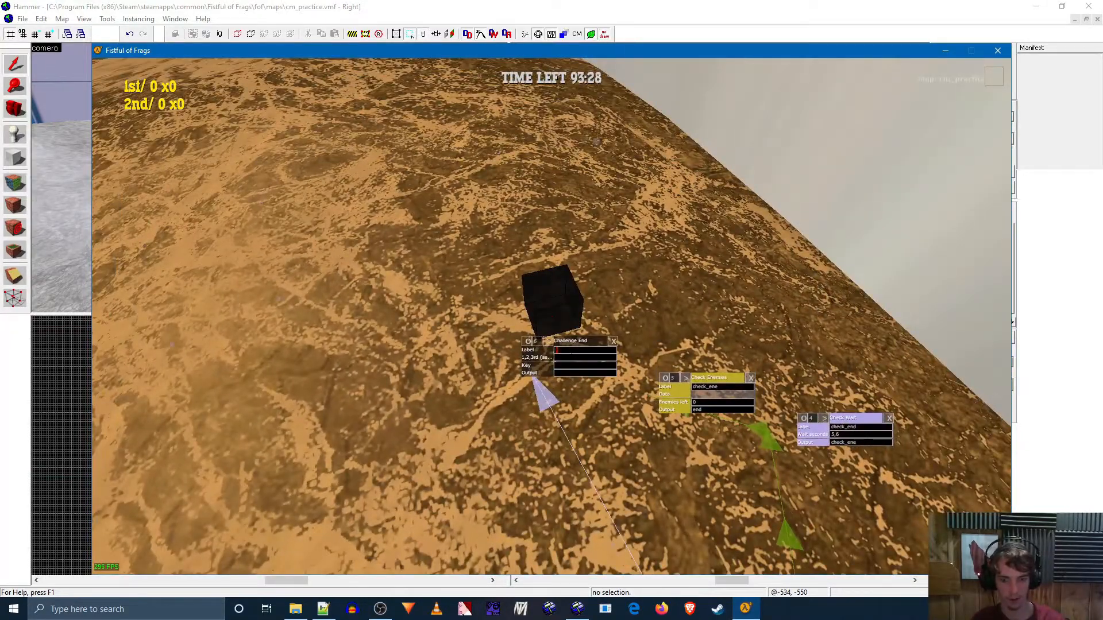
Label the Challenge End end, with 1 in its 1,2,3rd field, key 2 and output message_end.
{"action": "type", "text": "end"}
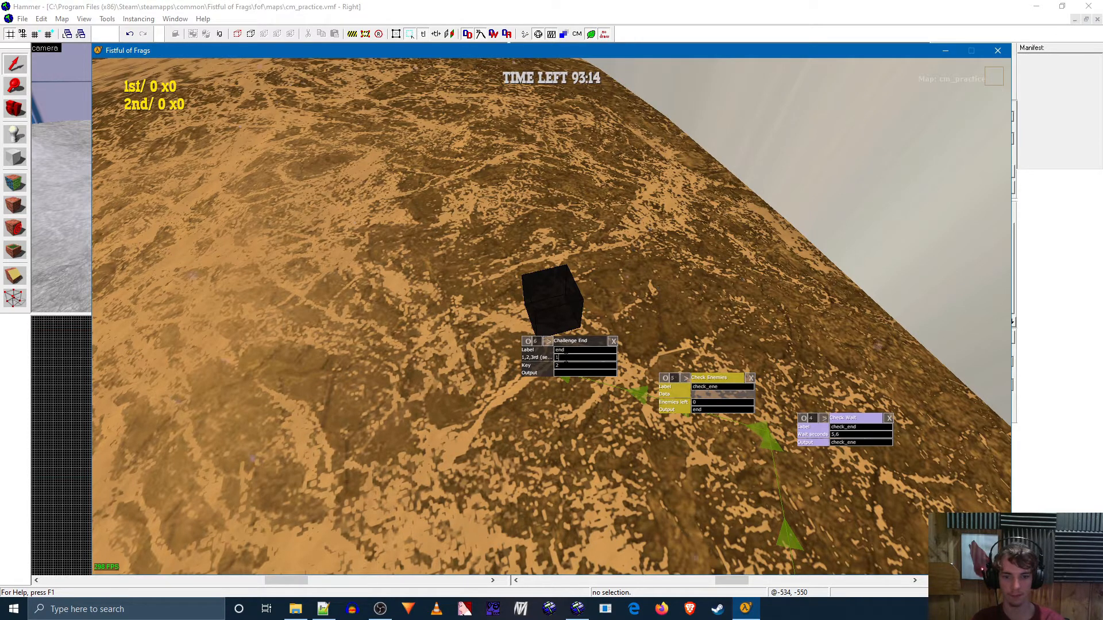
{"action": "key", "text": "Tab"}
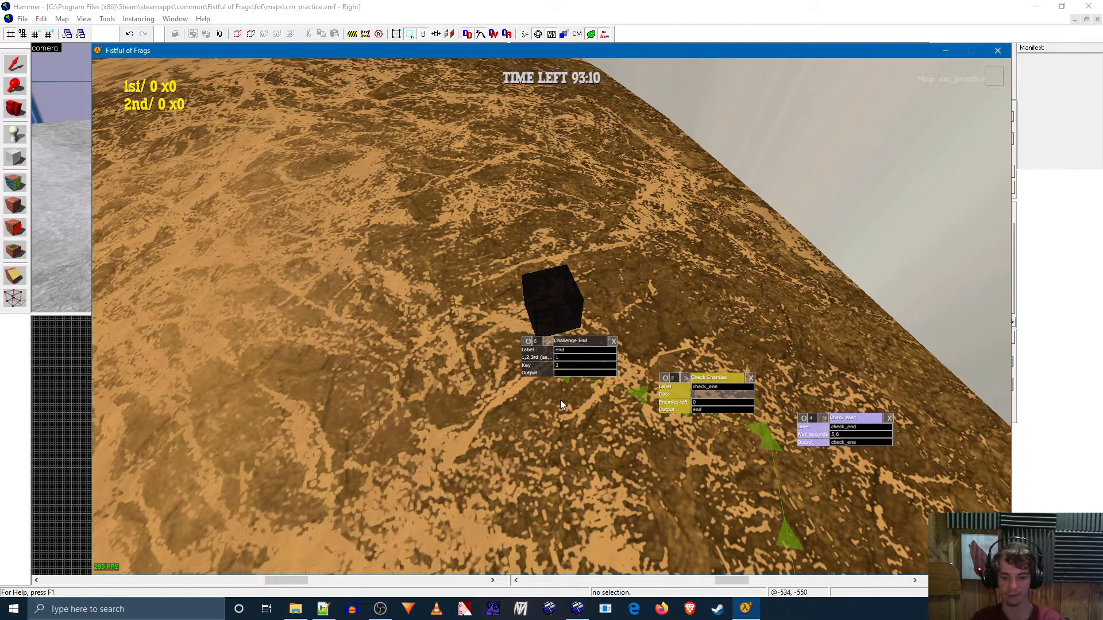
{"action": "type", "text": "mes"}
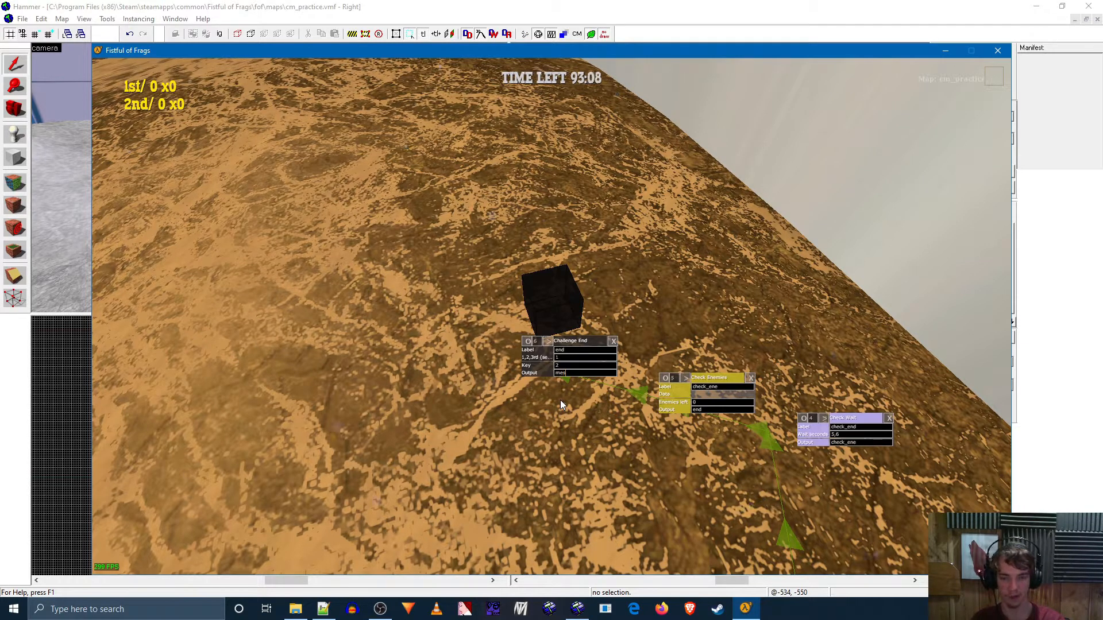
{"action": "type", "text": "sage_end"}
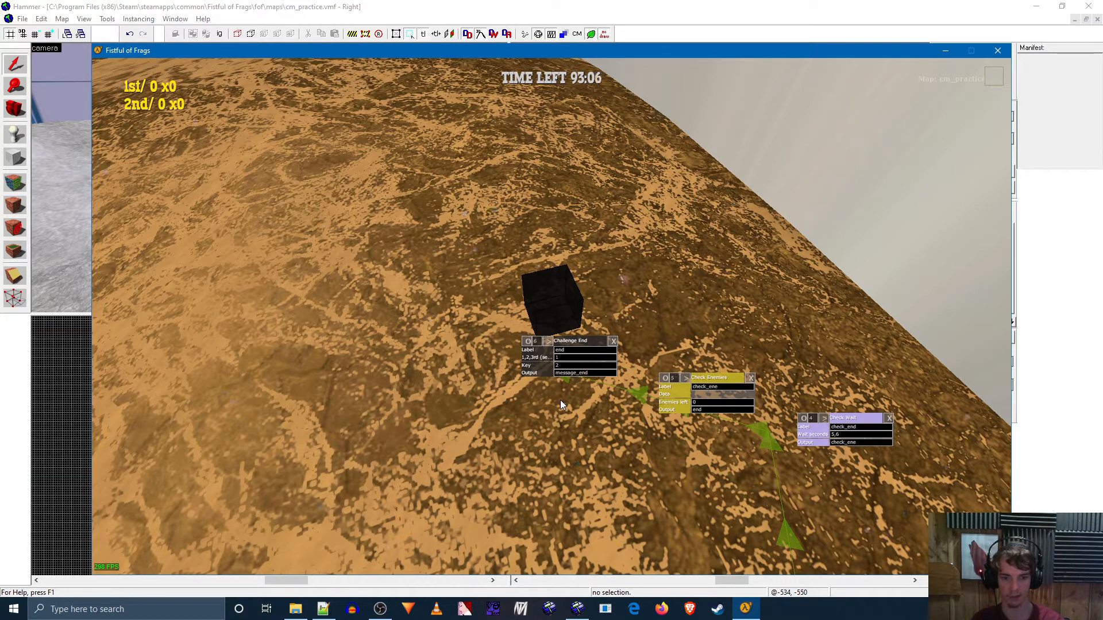
{"action": "right_click", "coordinate": [561, 401]}
Place a HUD Message on the terrain next to the Challenge End.
{"action": "scroll", "coordinate": [551, 316], "scroll_direction": "up", "scroll_amount": 11}
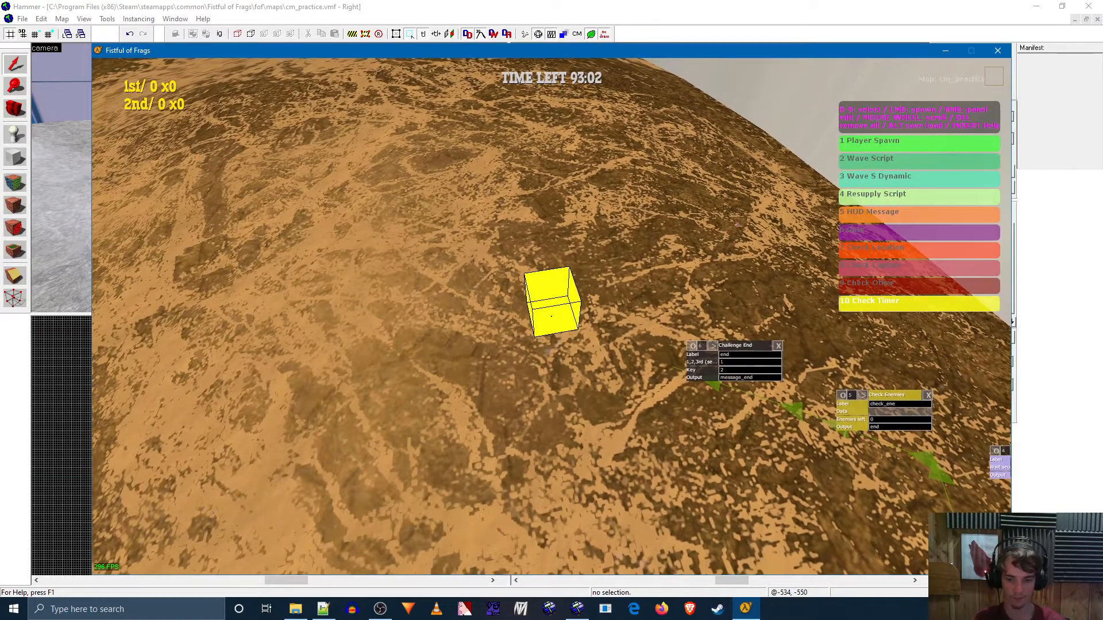
{"action": "key", "text": "5"}
{"action": "left_click", "coordinate": [551, 317]}
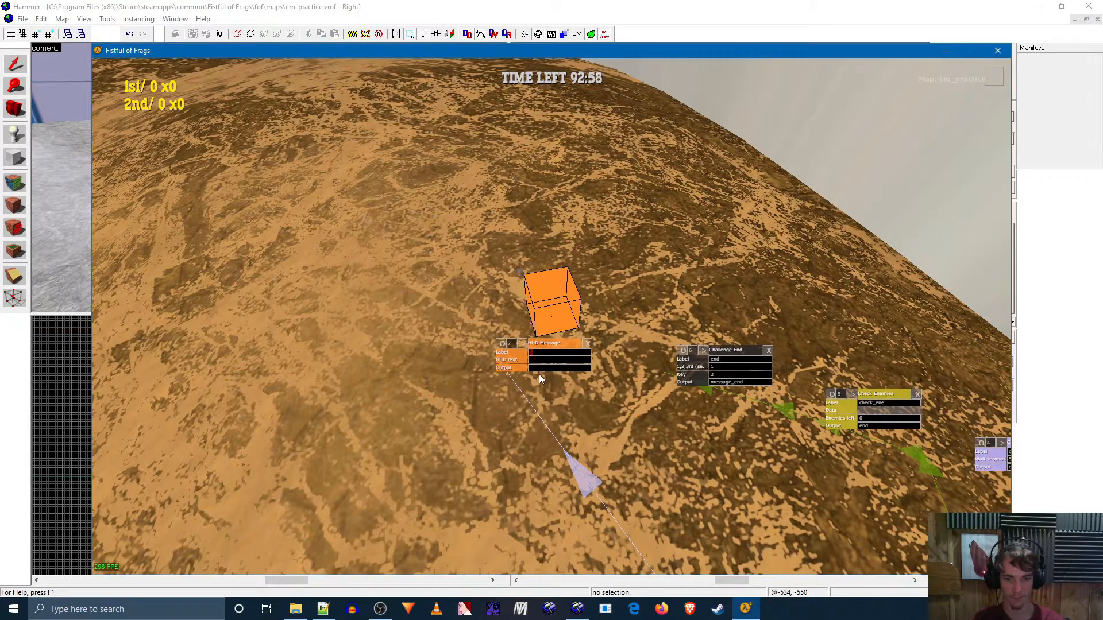
Label the HUD Message message_end and set its HUD text to "You did it!".
{"action": "type", "text": "message"}
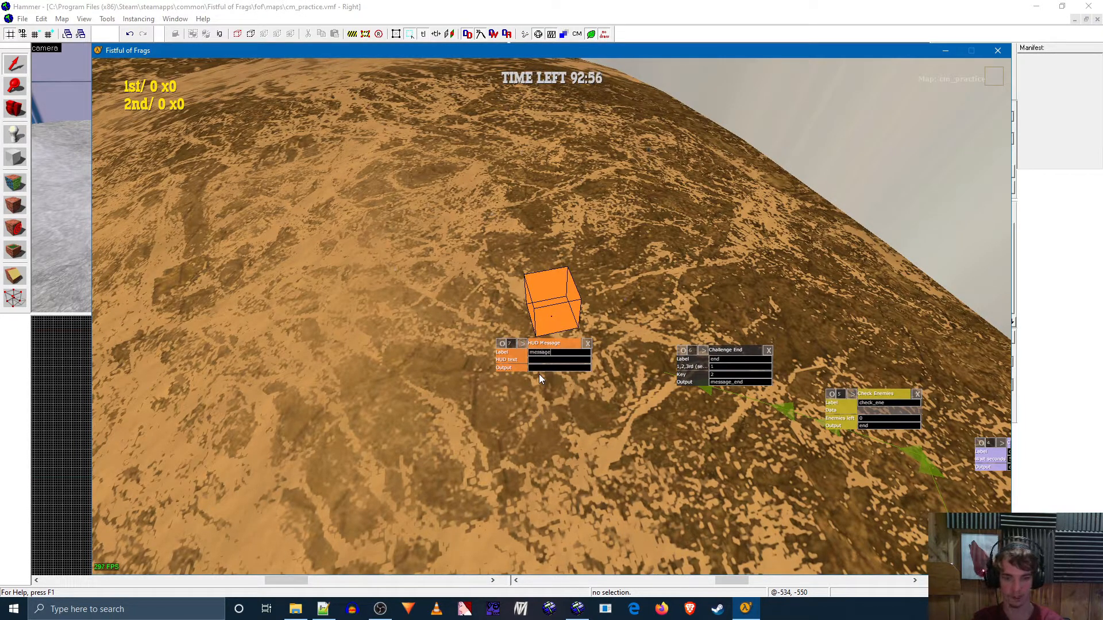
{"action": "type", "text": "_end"}
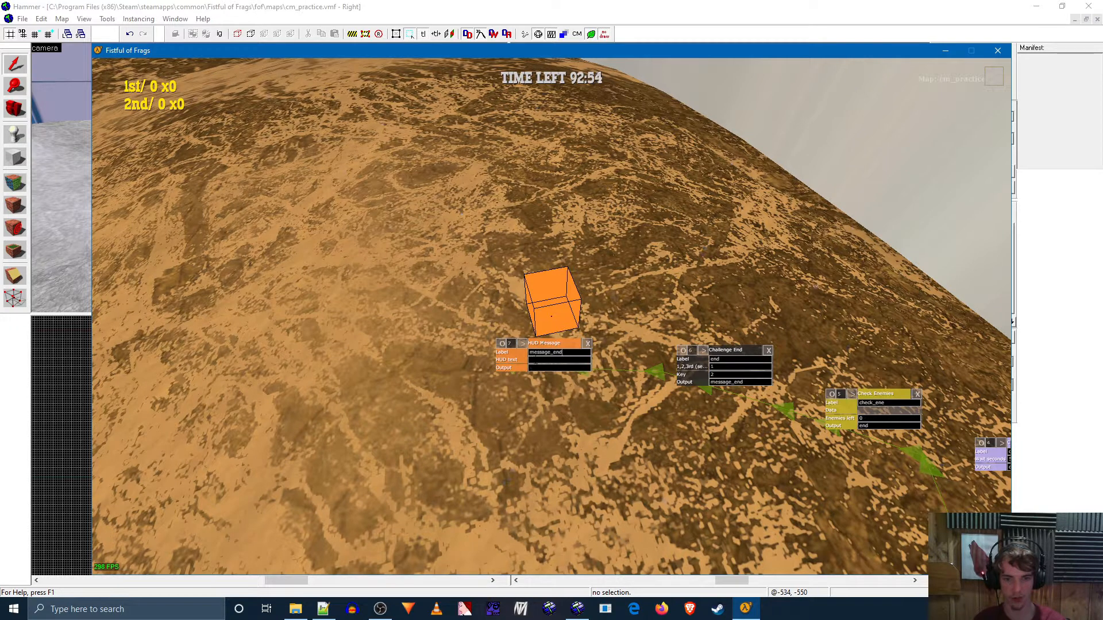
{"action": "type", "text": "You did it!"}
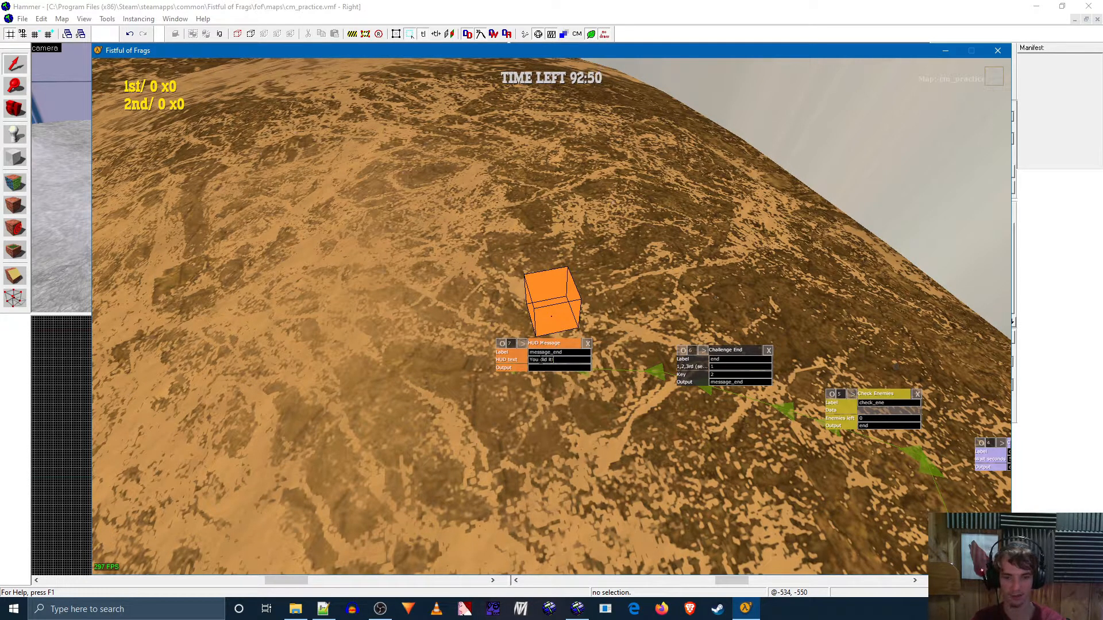
{"action": "right_click", "coordinate": [537, 381]}
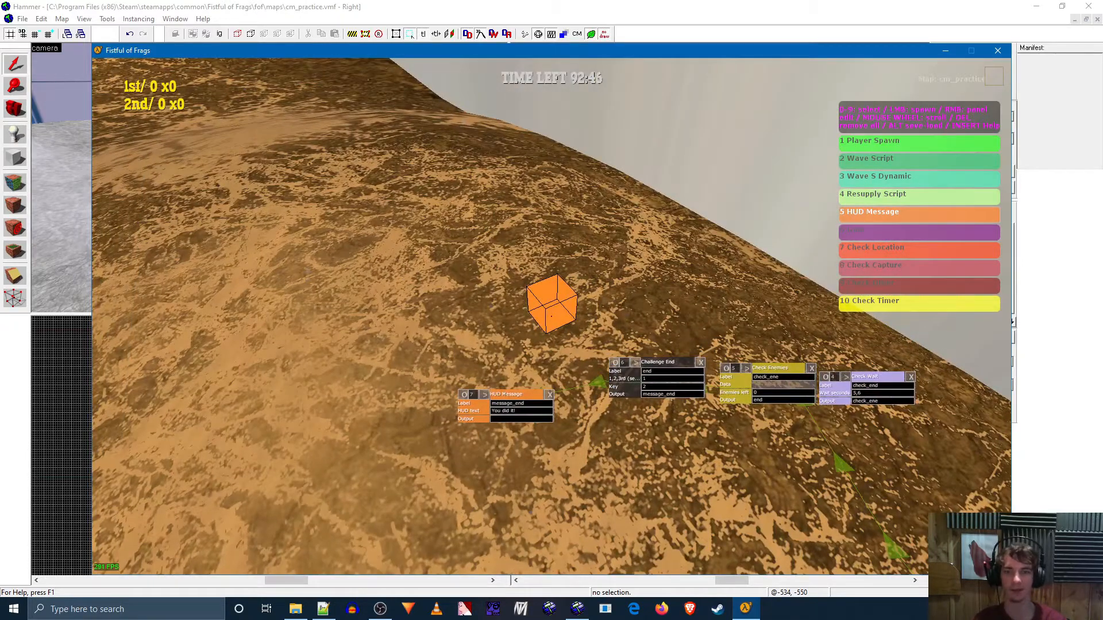
Examine the linked chain from the Player Spawn through the timer, wave and checks to the ending message.
{"action": "key", "text": "w"}
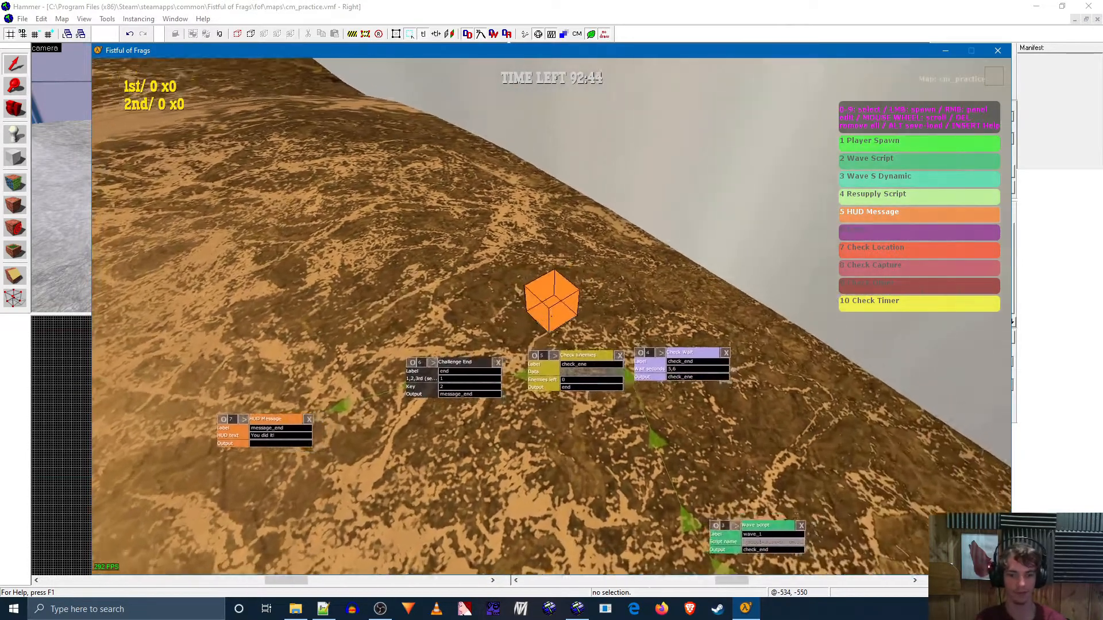
{"action": "key", "text": "s"}
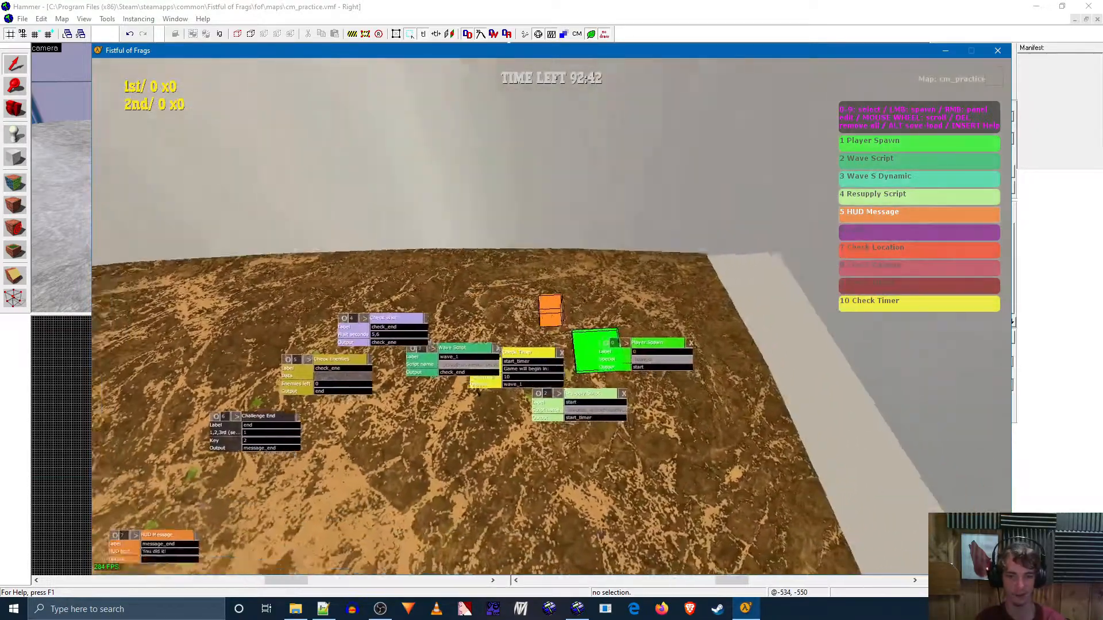
{"action": "key", "text": "w"}
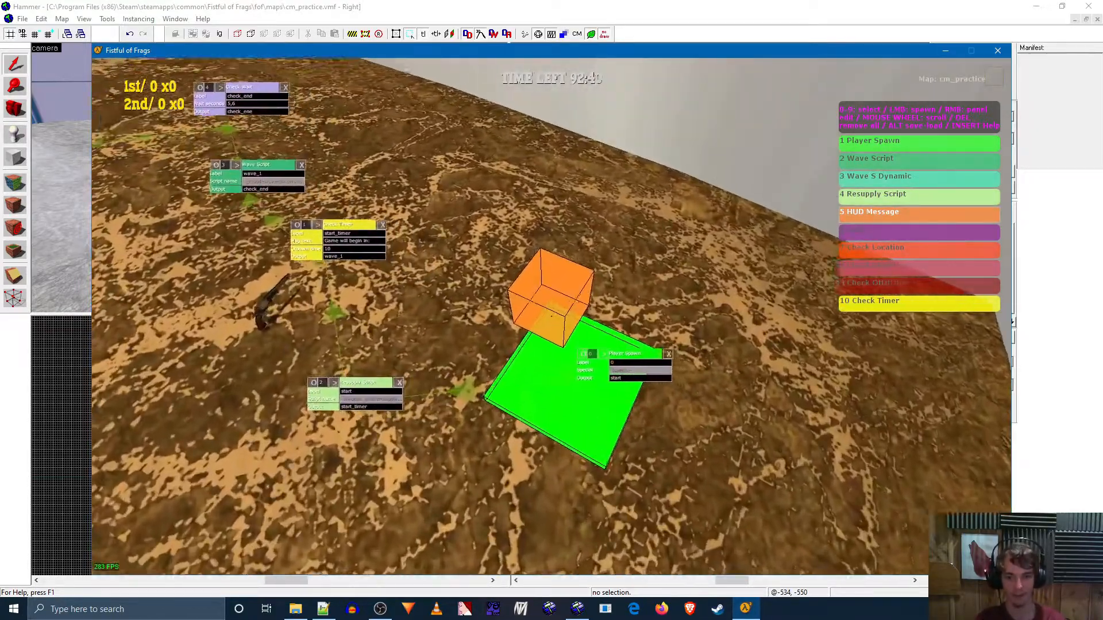
{"action": "key", "text": "a"}
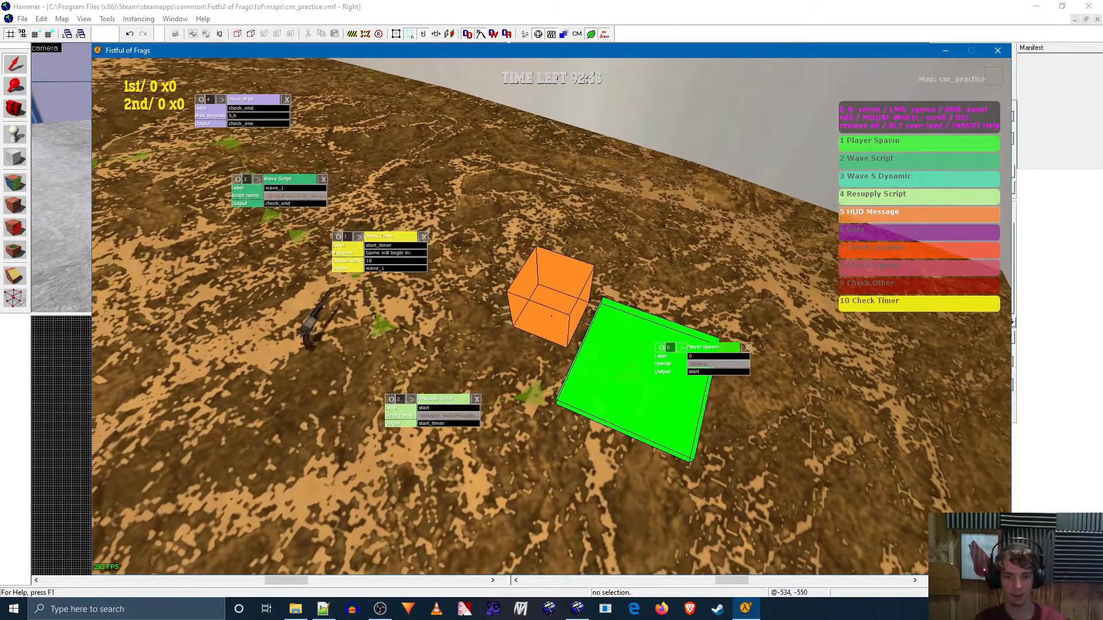
{"action": "key", "text": "a"}
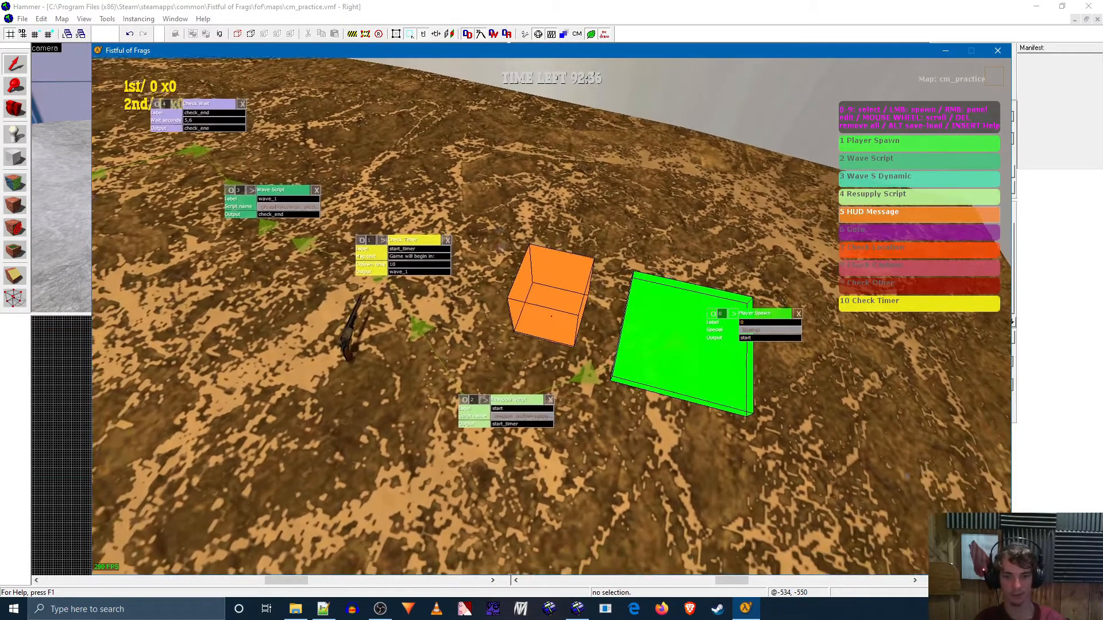
{"action": "key", "text": "d"}
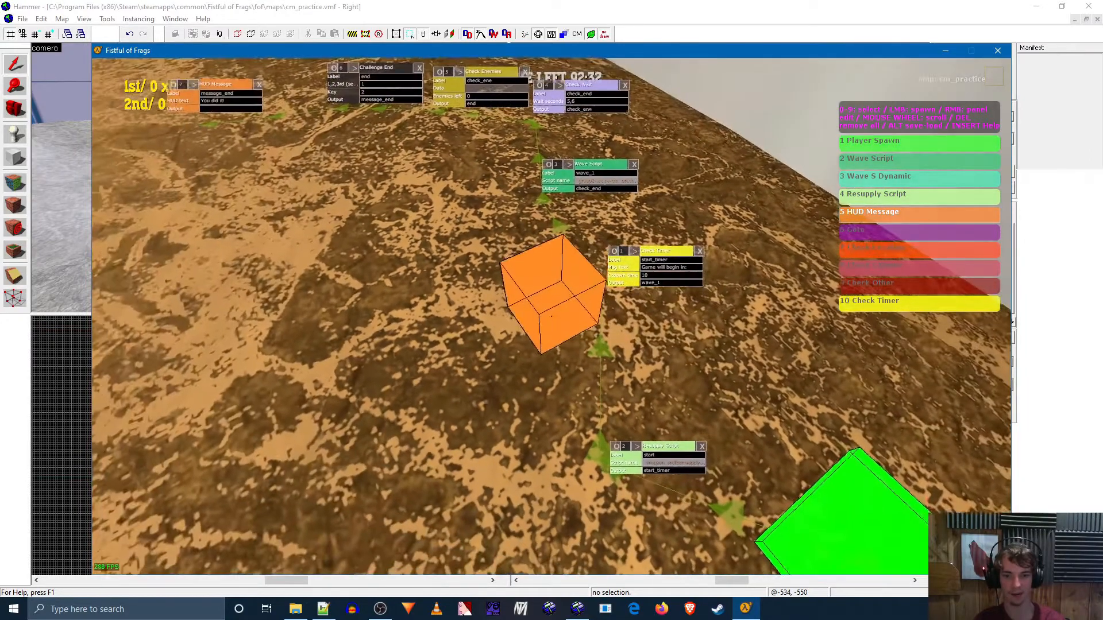
{"action": "key", "text": "a"}
{"action": "key", "text": "w"}
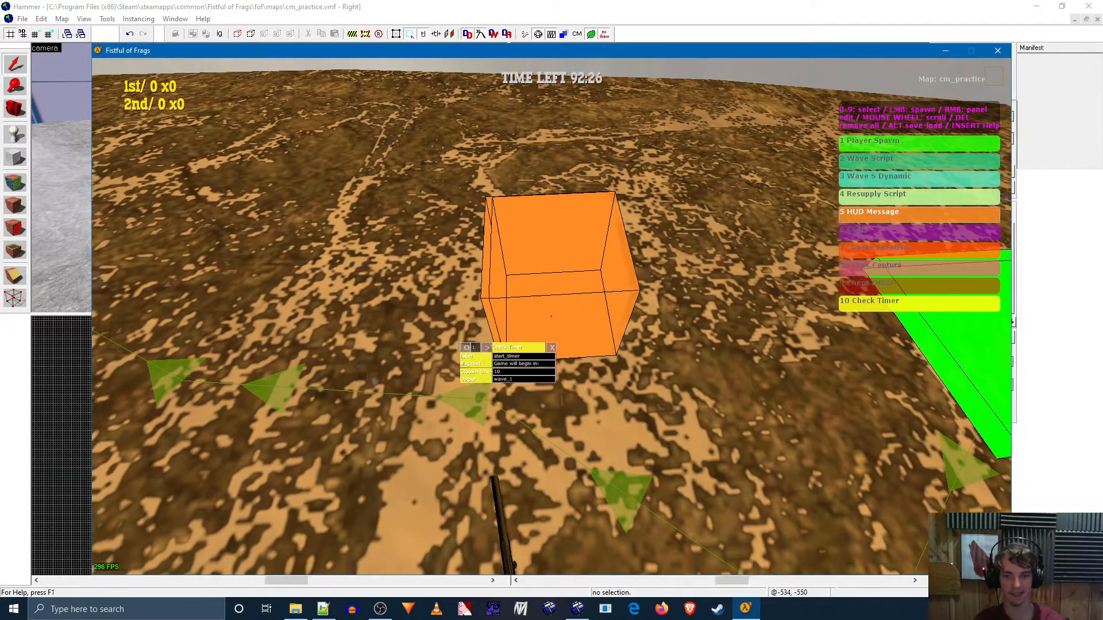
{"action": "key", "text": "s"}
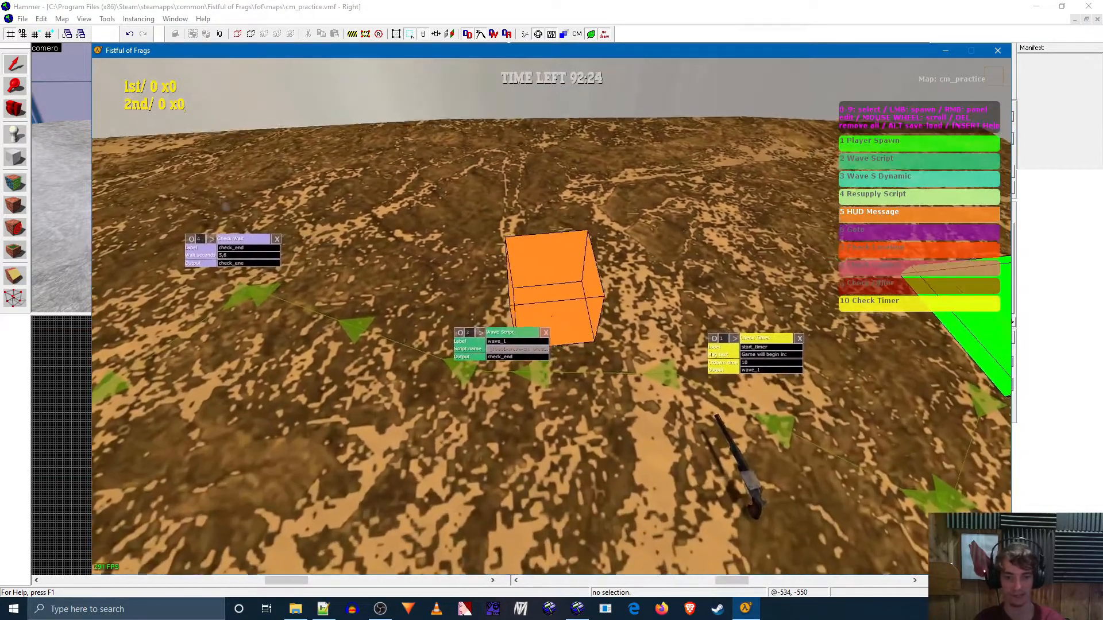
{"action": "key", "text": "w"}
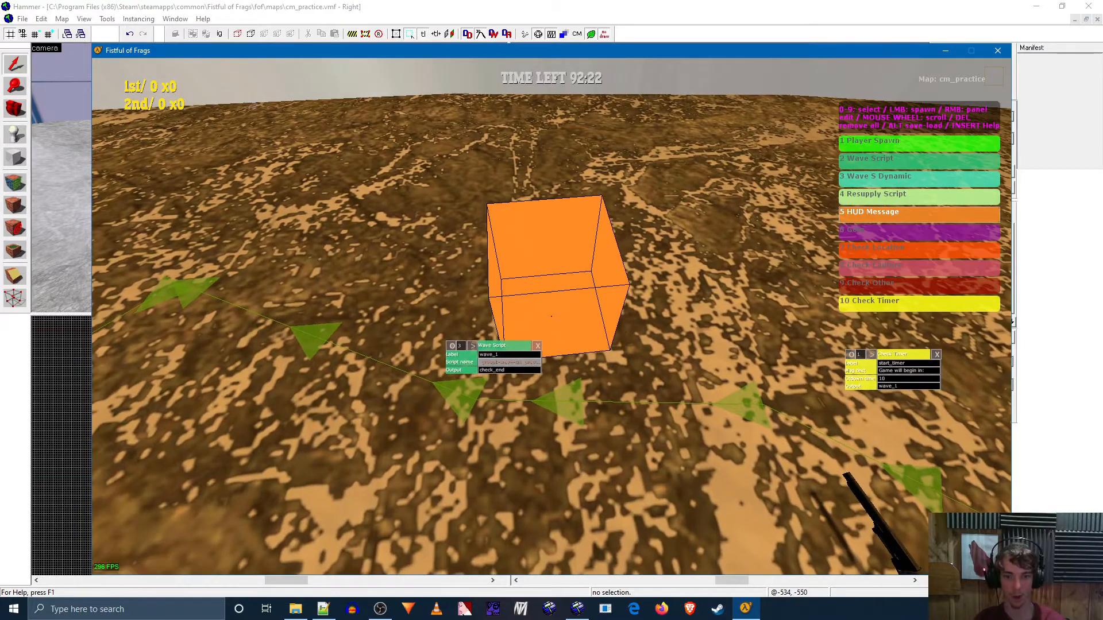
{"action": "key", "text": "a"}
{"action": "key", "text": "a"}
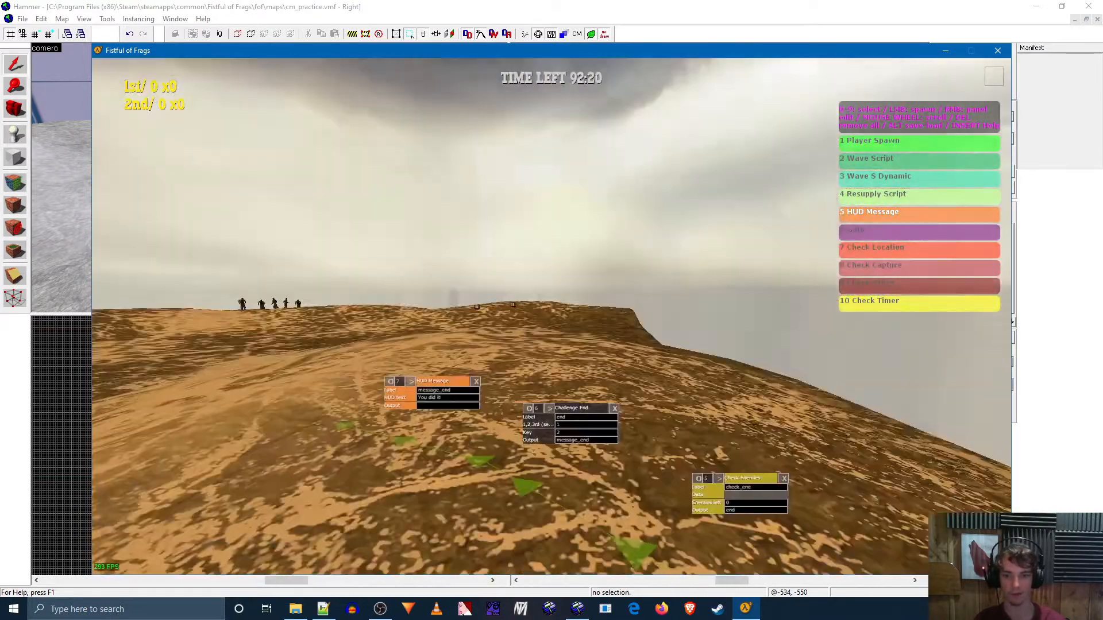
{"action": "key", "text": "w"}
{"action": "key", "text": "a"}
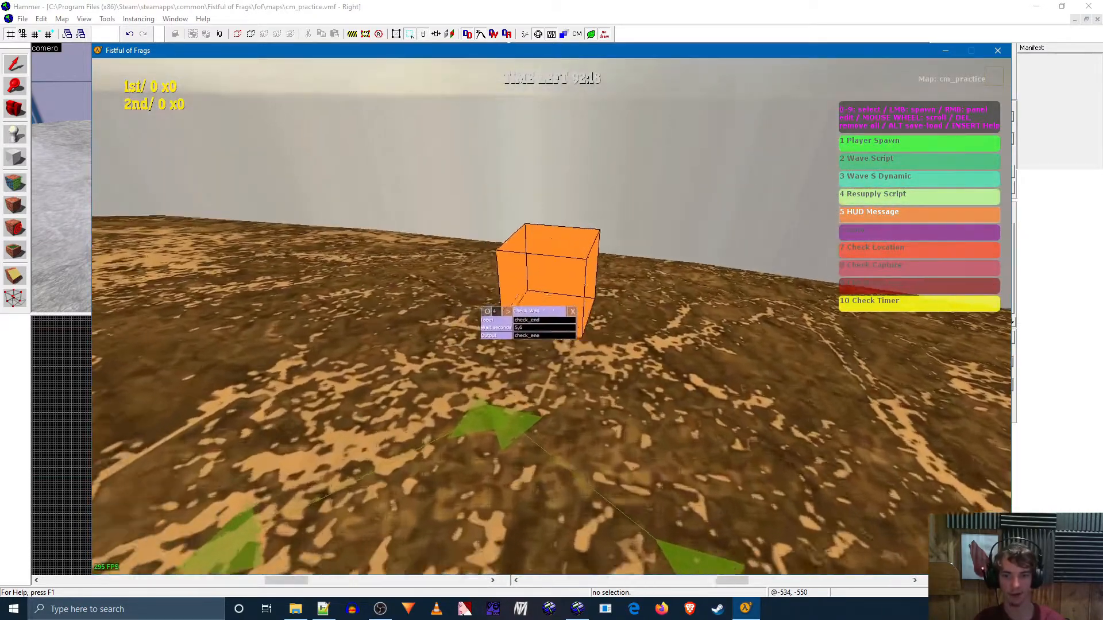
{"action": "key", "text": "w"}
{"action": "key", "text": "s"}
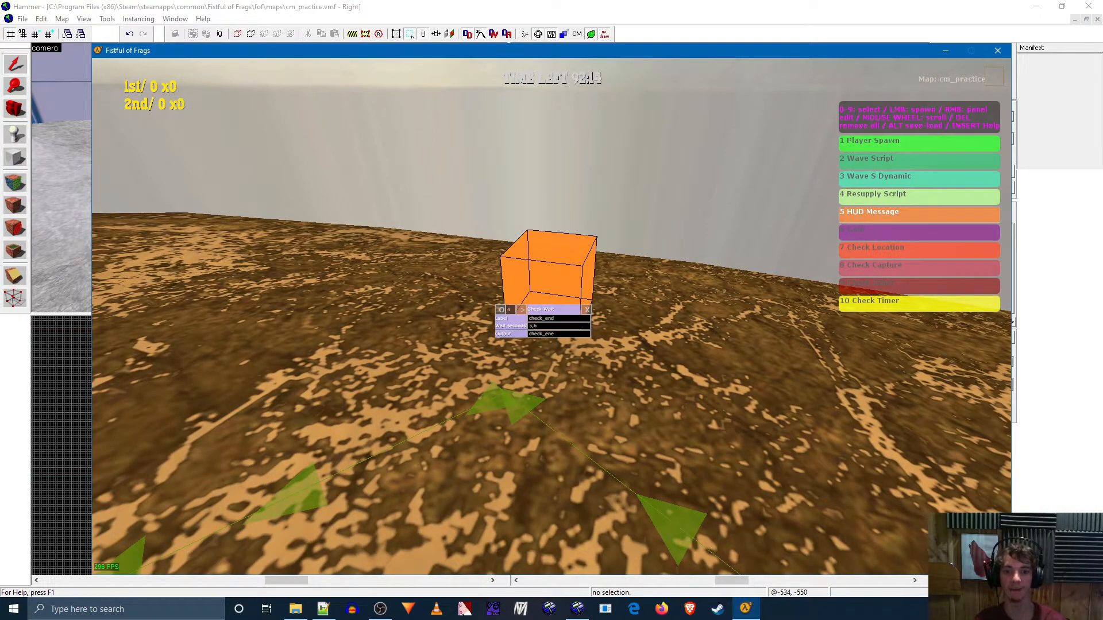
Examine the Check Wait, Check Enemies, Challenge End and HUD Message nodes and how their labels and outputs connect.
{"action": "key", "text": "s"}
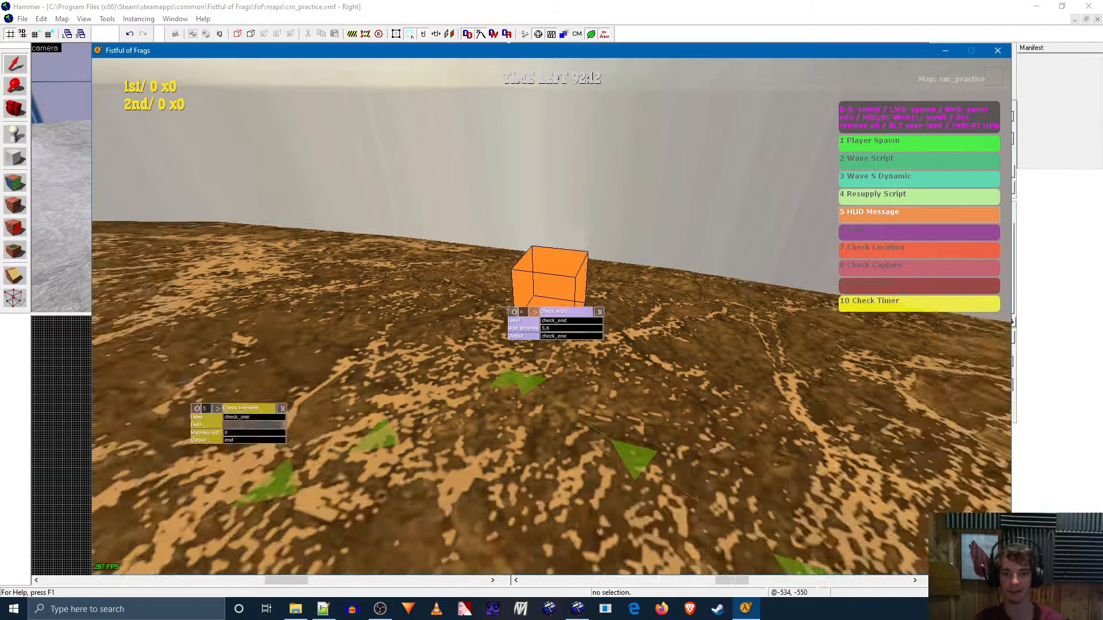
{"action": "key", "text": "w"}
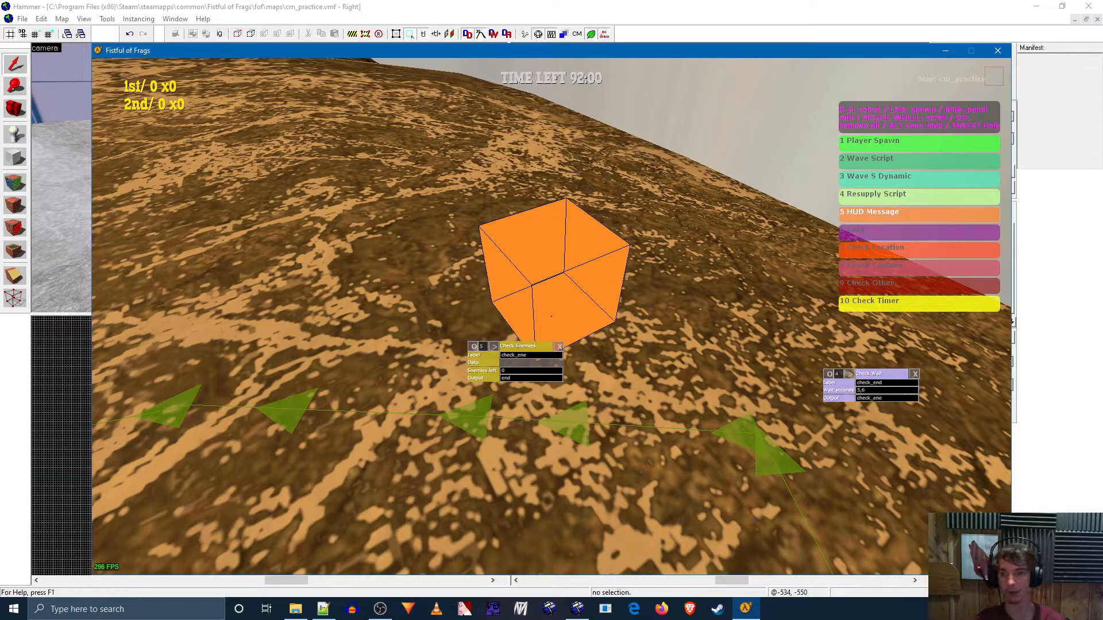
{"action": "key", "text": "a"}
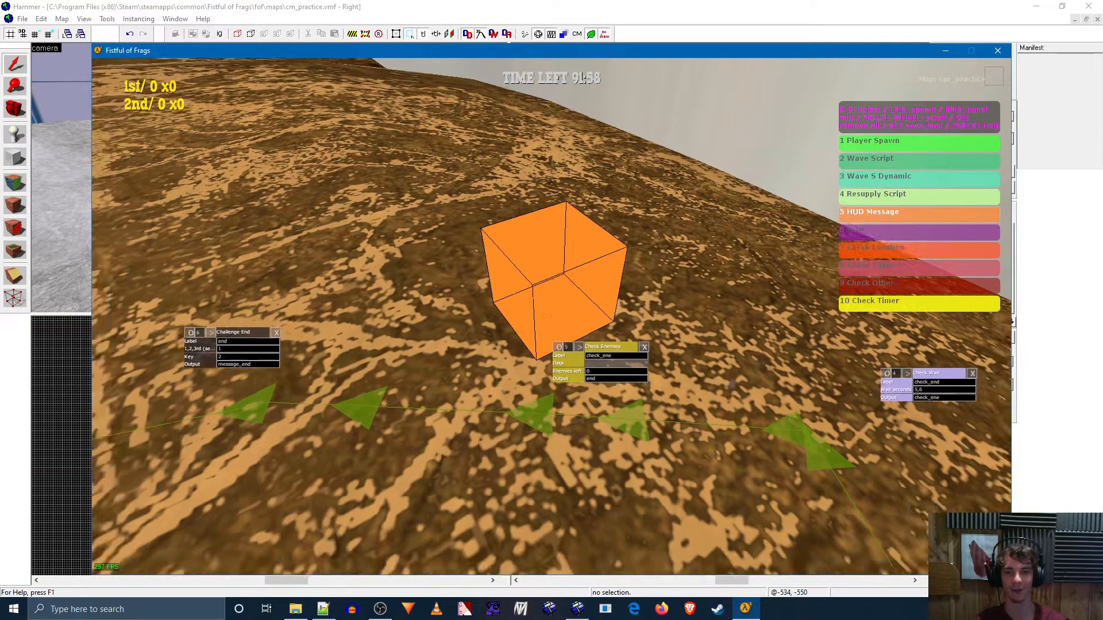
{"action": "key", "text": "w"}
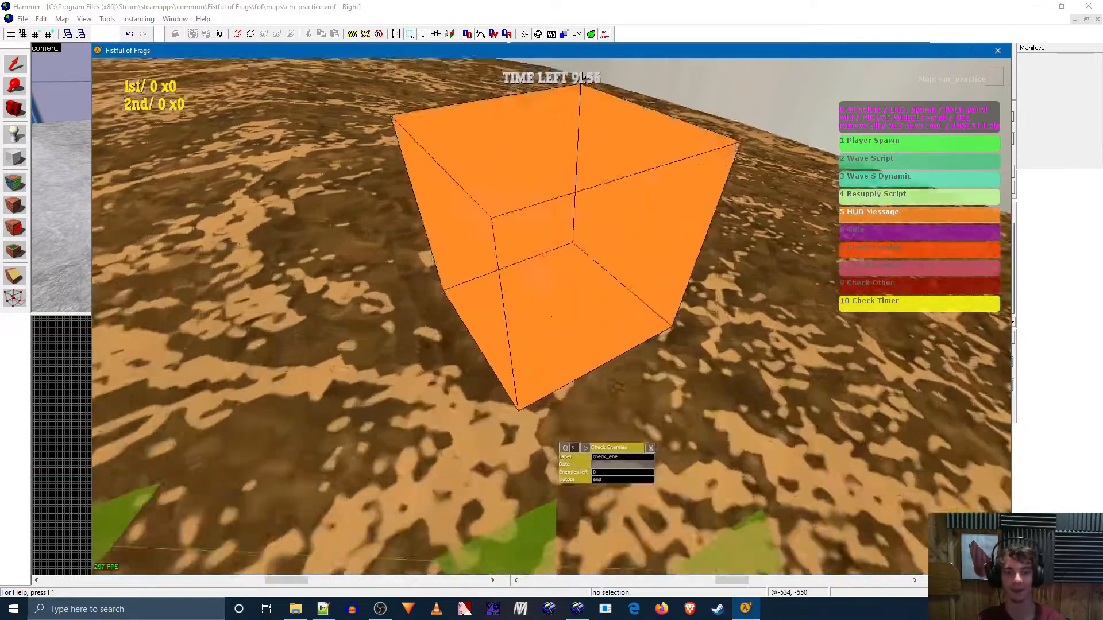
{"action": "key", "text": "s"}
{"action": "key", "text": "w"}
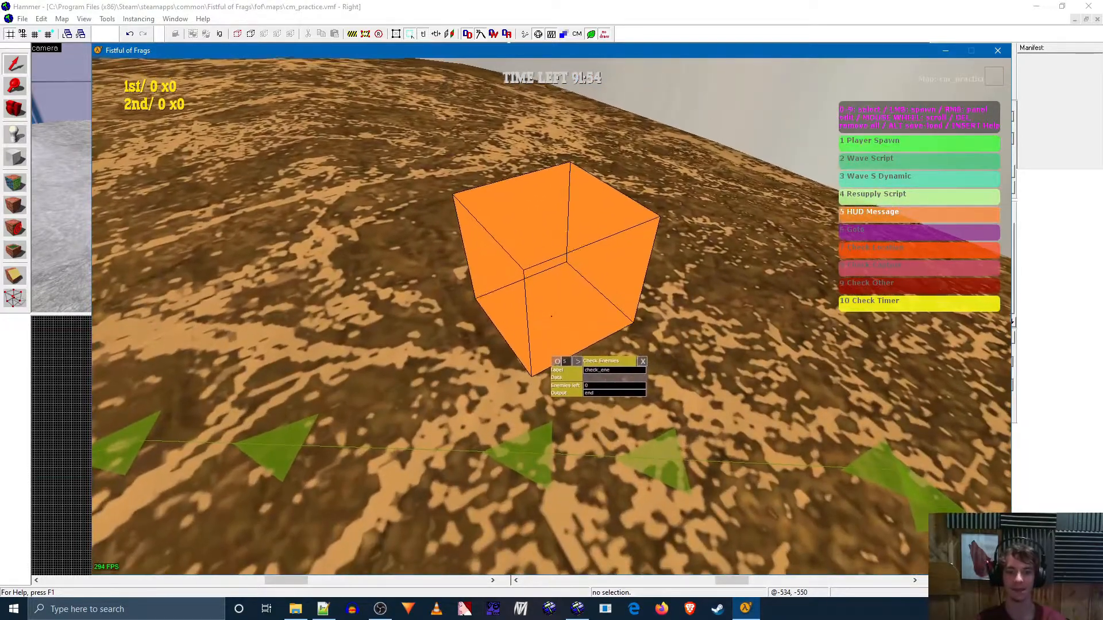
{"action": "key", "text": "s"}
{"action": "key", "text": "w"}
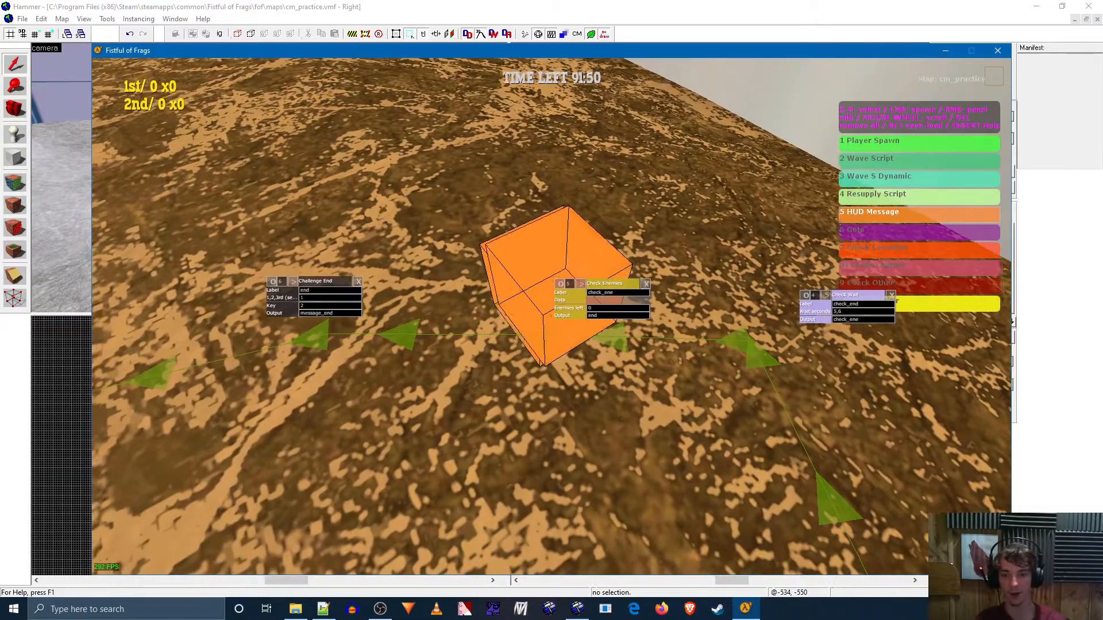
{"action": "key", "text": "a"}
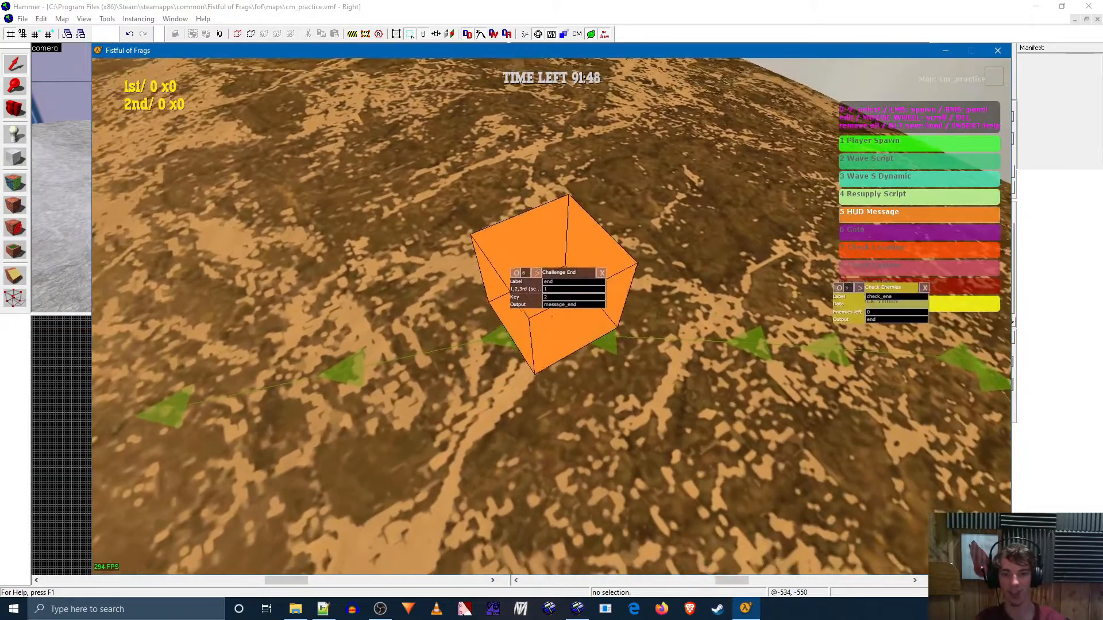
{"action": "key", "text": "a"}
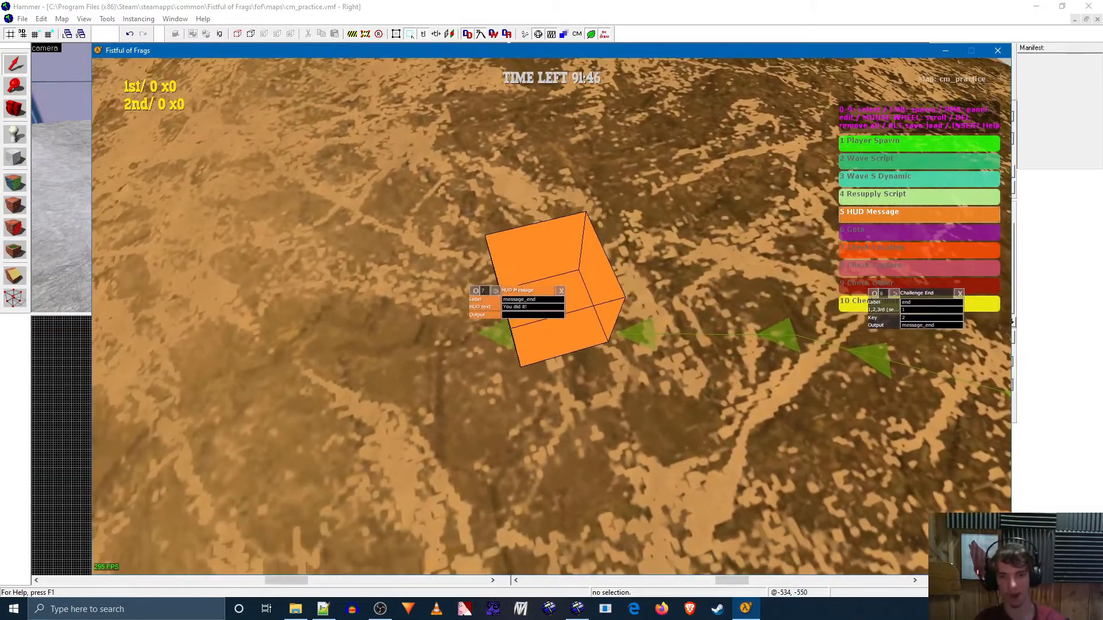
Review the complete course layout from a distance, from the Player Spawn to the ending HUD Message.
{"action": "key", "text": "d"}
{"action": "key", "text": "s"}
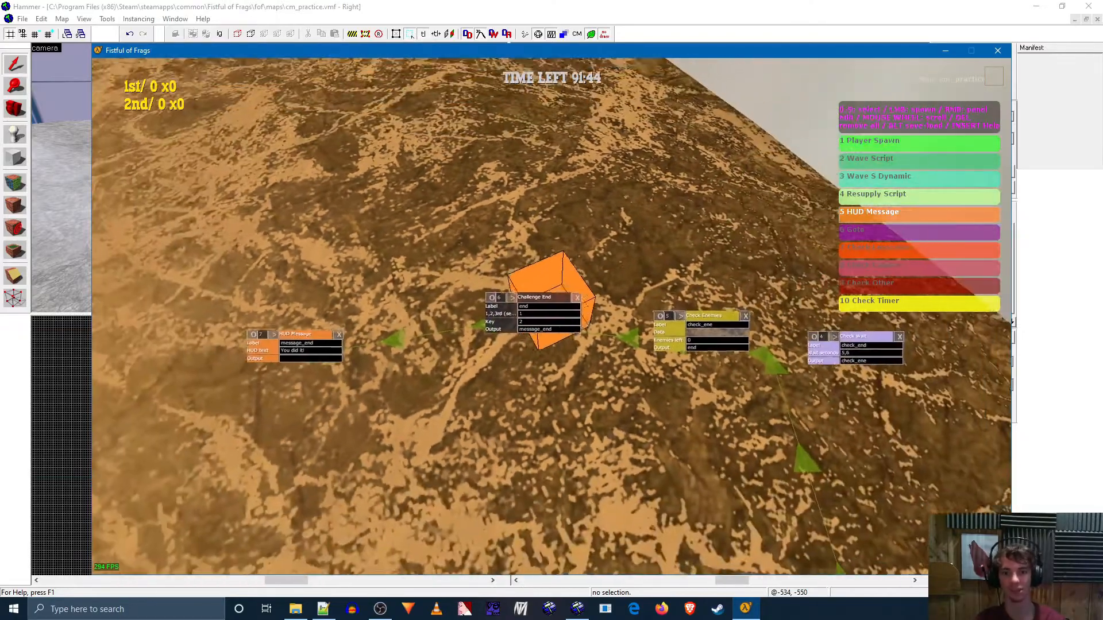
{"action": "key", "text": "s"}
{"action": "key", "text": "d"}
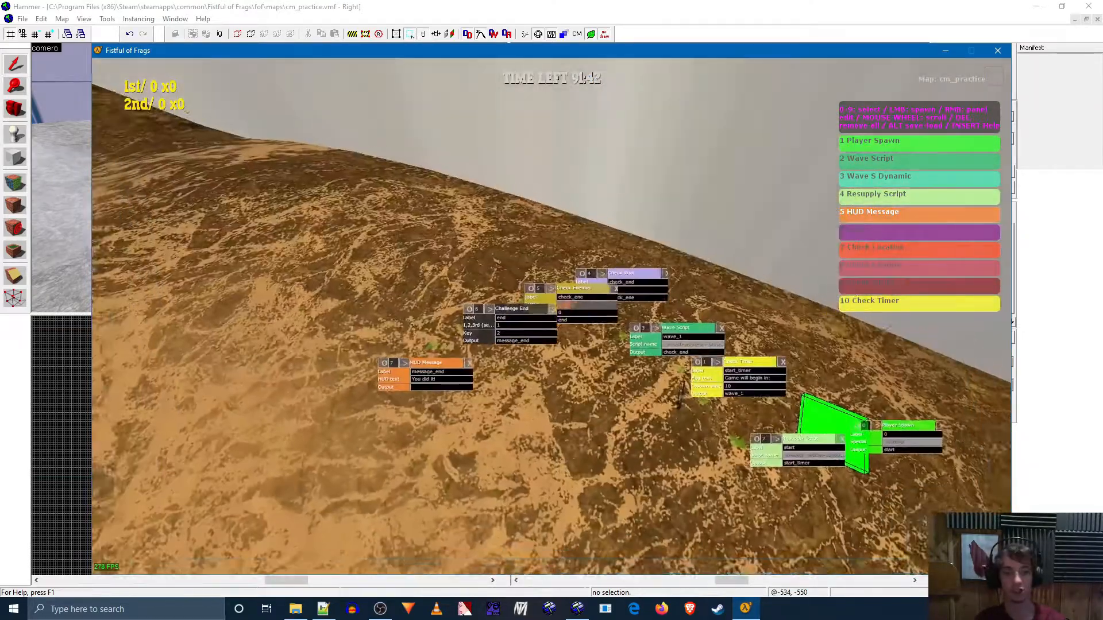
{"action": "key", "text": "w"}
{"action": "key", "text": "a"}
{"action": "key", "text": "s"}
{"action": "key", "text": "d"}
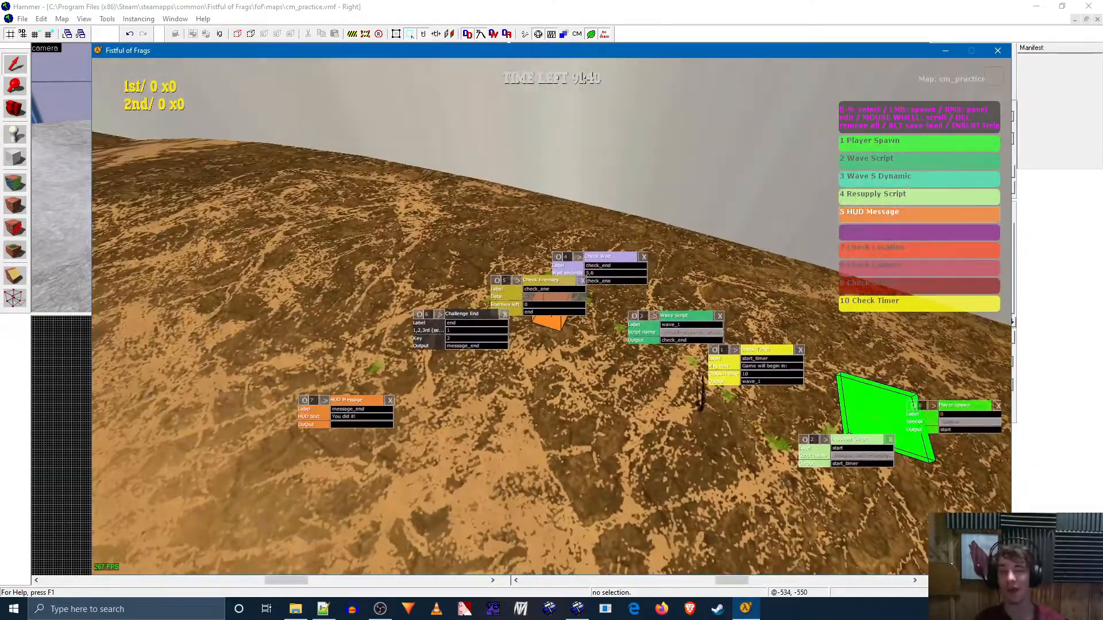
{"action": "key", "text": "s"}
{"action": "key", "text": "w"}
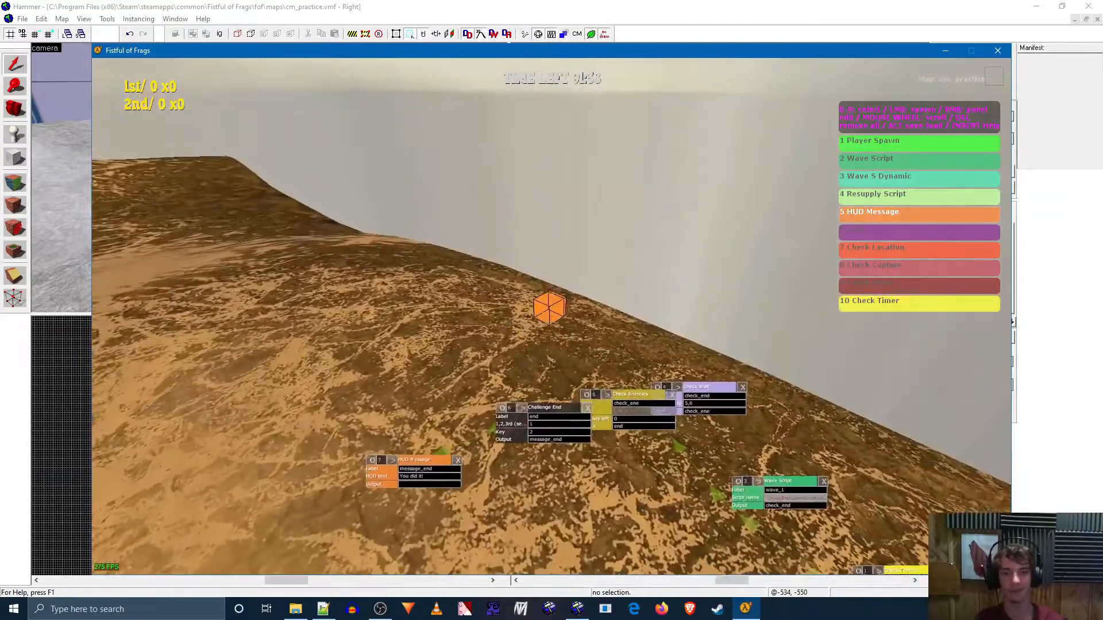
Save the course as test_course and load its saved file back from the course list.
{"action": "key", "text": "alt"}
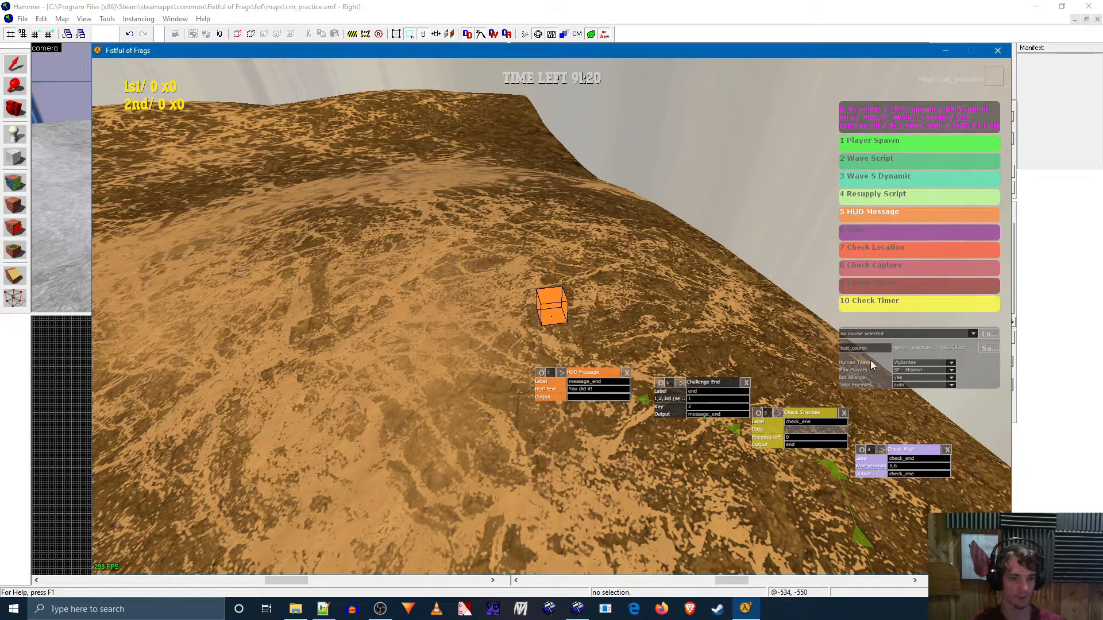
{"action": "left_click", "coordinate": [988, 349]}
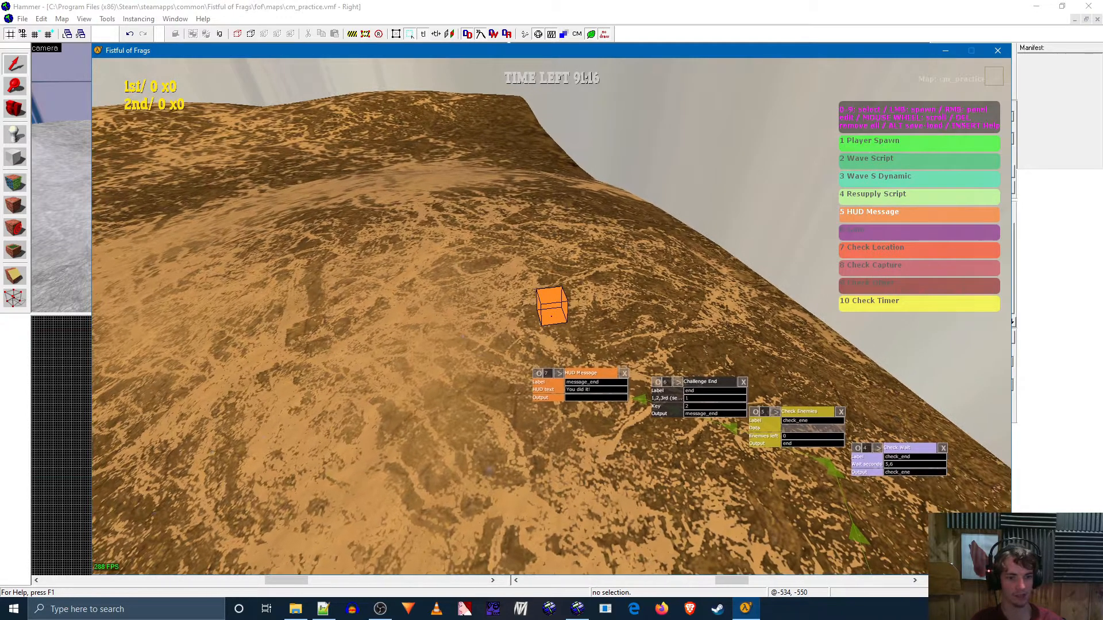
{"action": "key", "text": "alt"}
{"action": "right_click", "coordinate": [552, 316]}
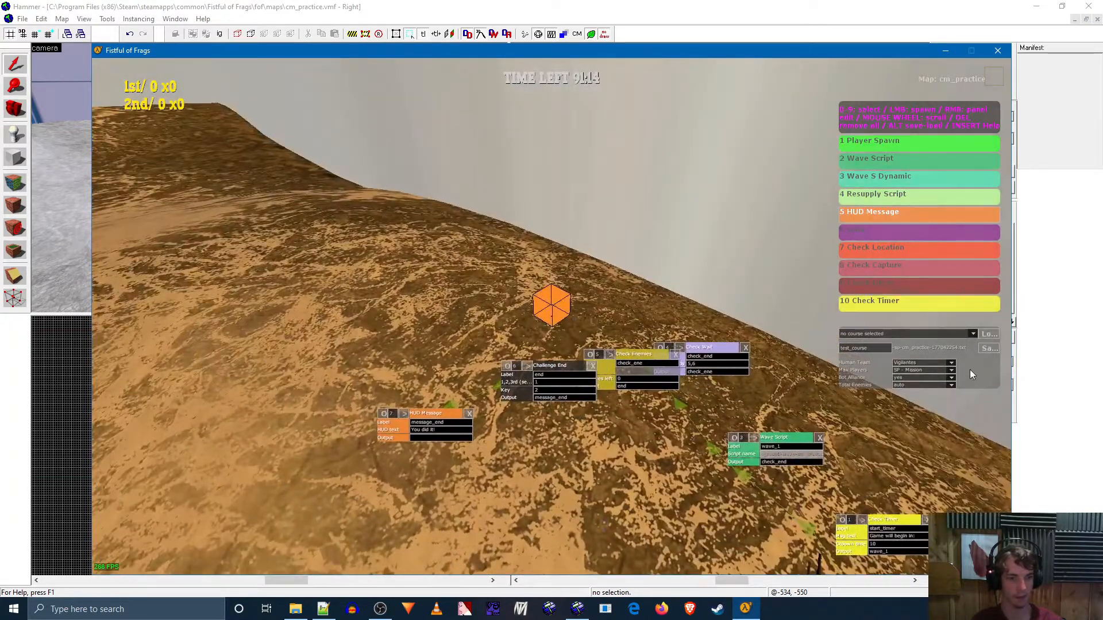
{"action": "left_click", "coordinate": [973, 335]}
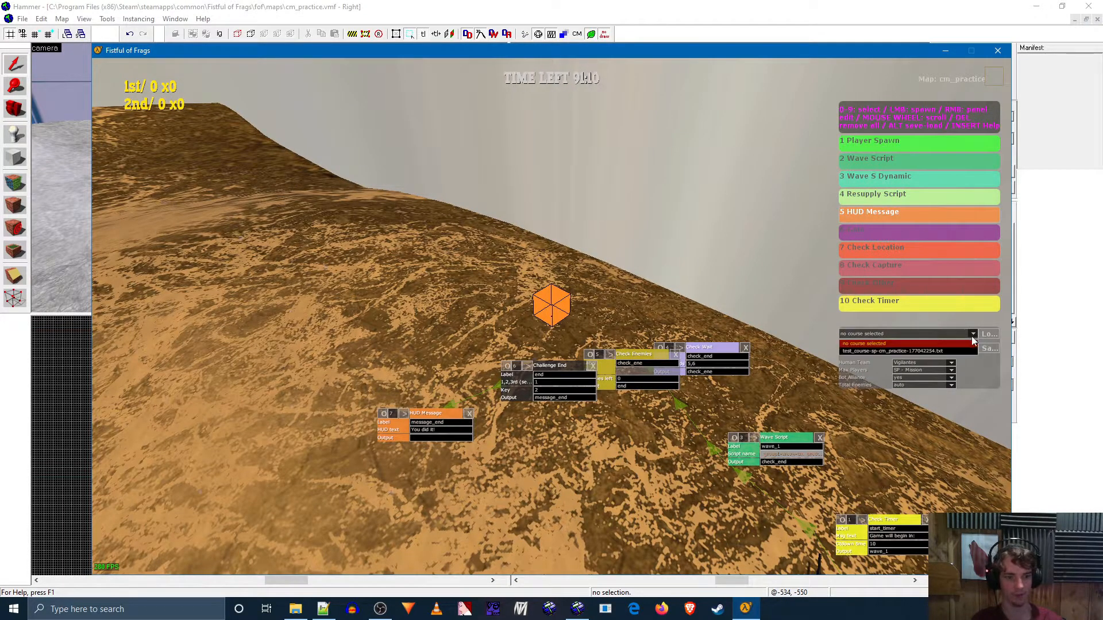
{"action": "left_click", "coordinate": [870, 350]}
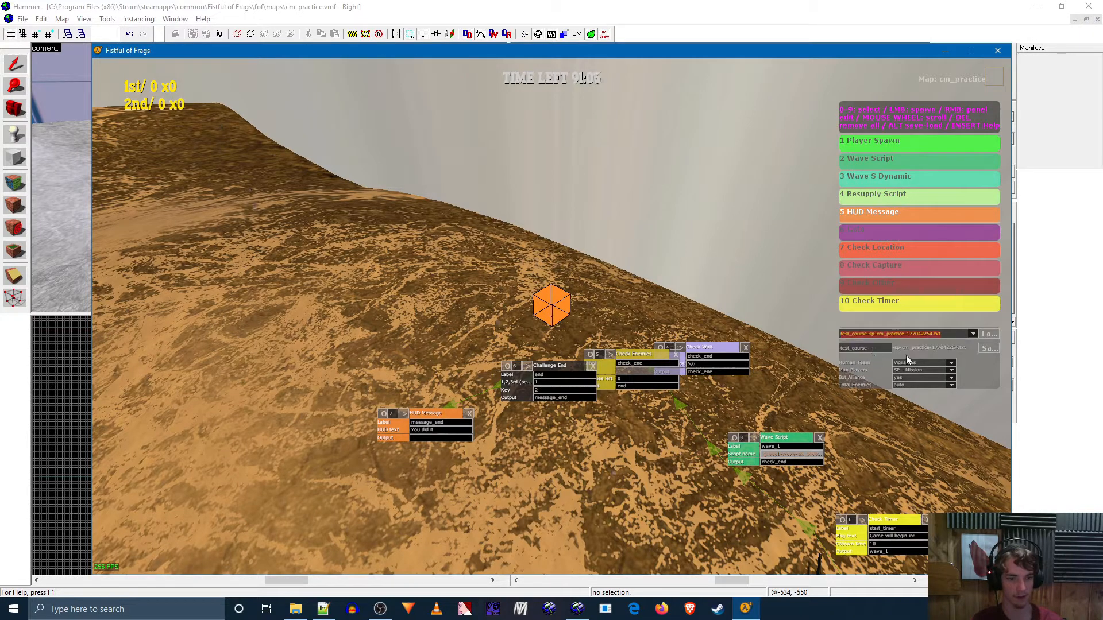
{"action": "left_click", "coordinate": [988, 333]}
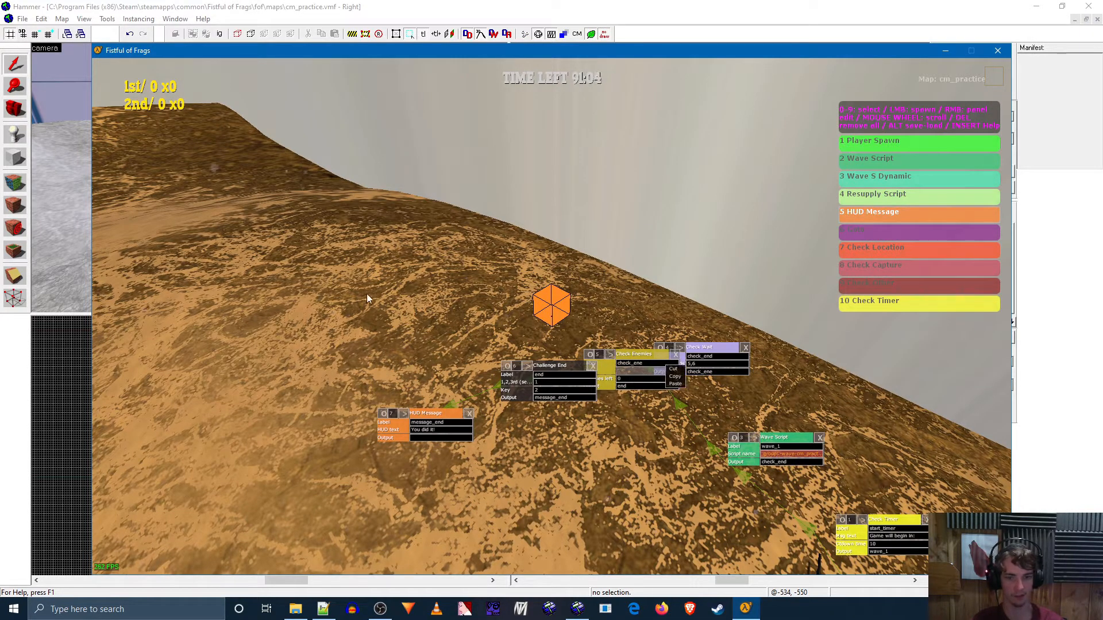
{"action": "right_click", "coordinate": [432, 265]}
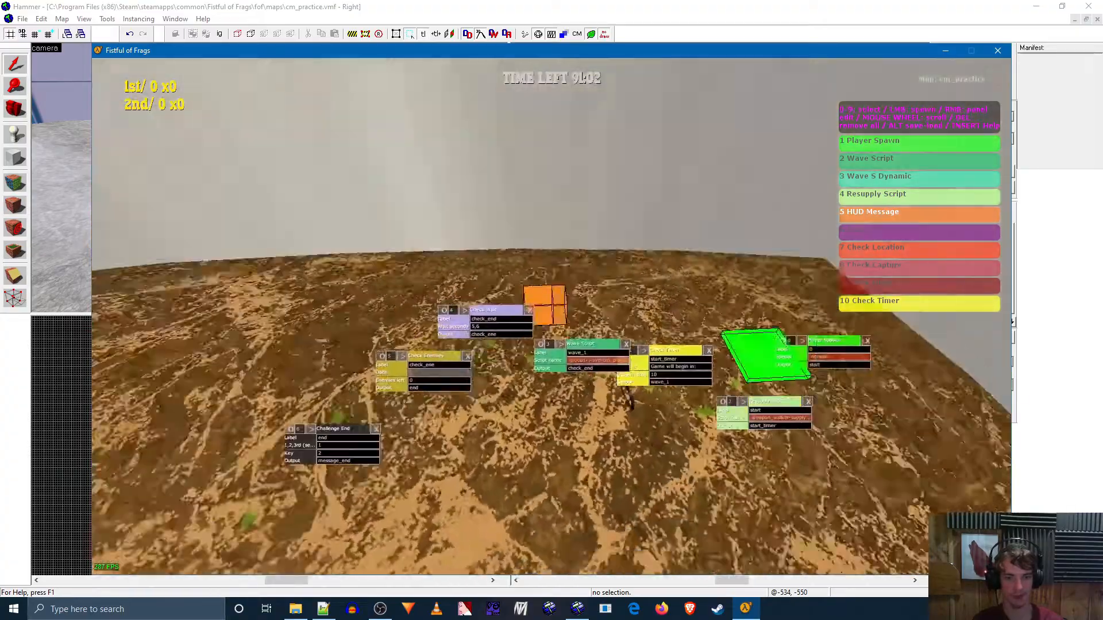
{"action": "key", "text": "w"}
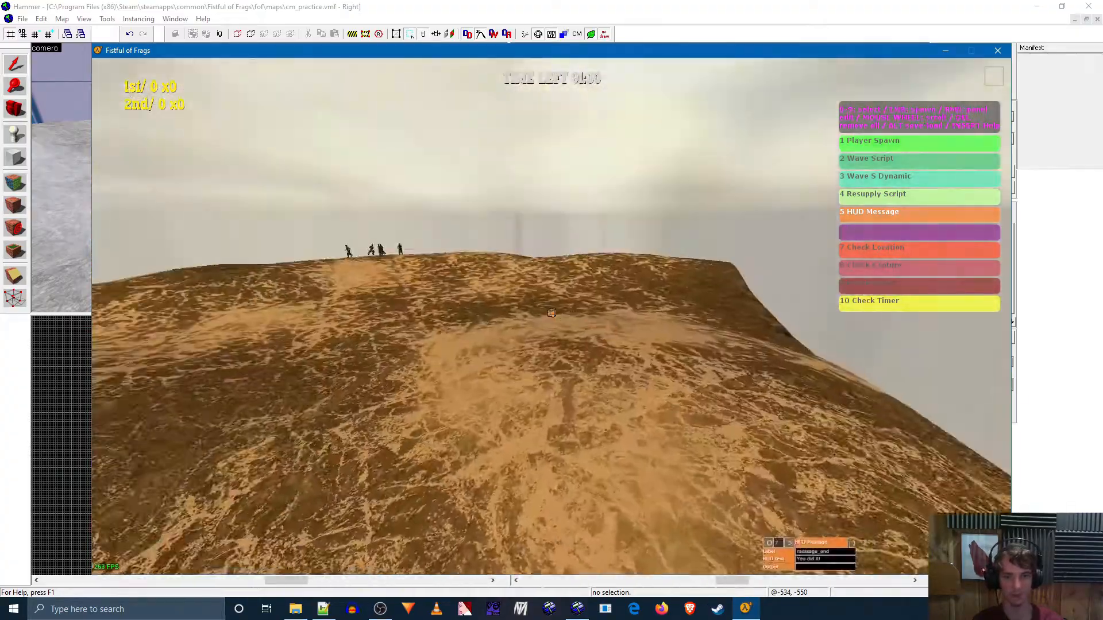
{"action": "key", "text": "a"}
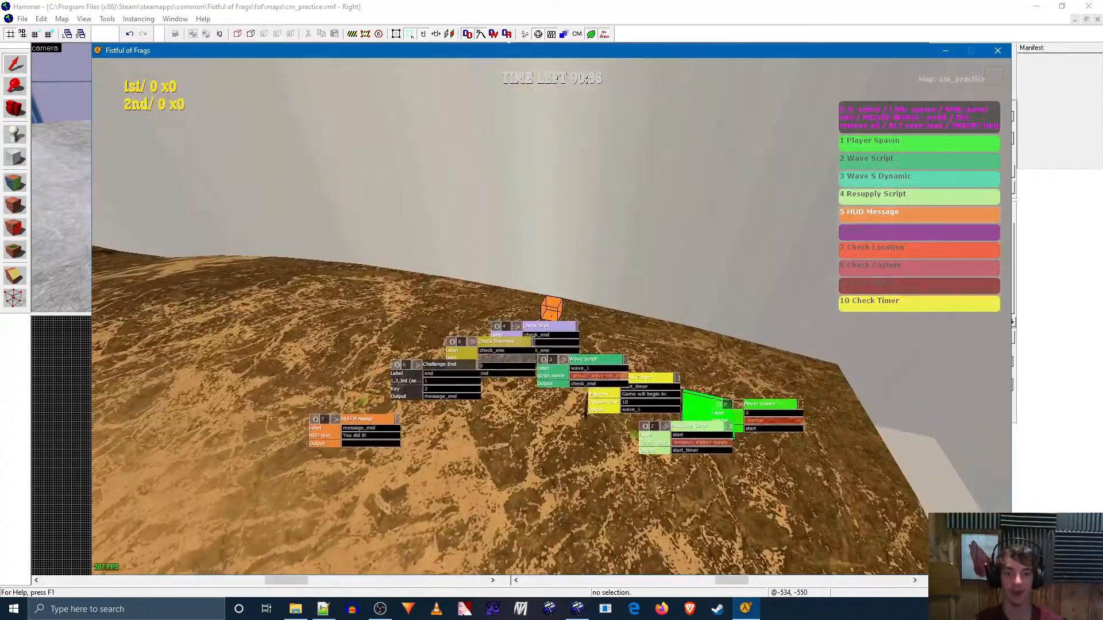
Set up a new server with the Course Mode filter and the cm_practice map.
{"action": "key", "text": "Escape"}
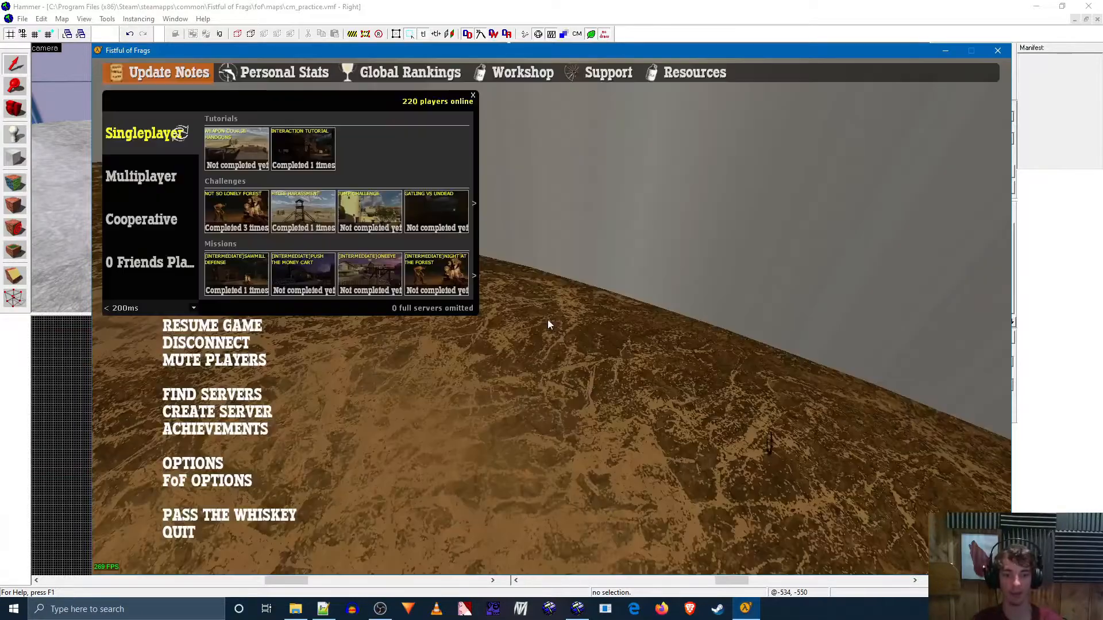
{"action": "left_click", "coordinate": [185, 406]}
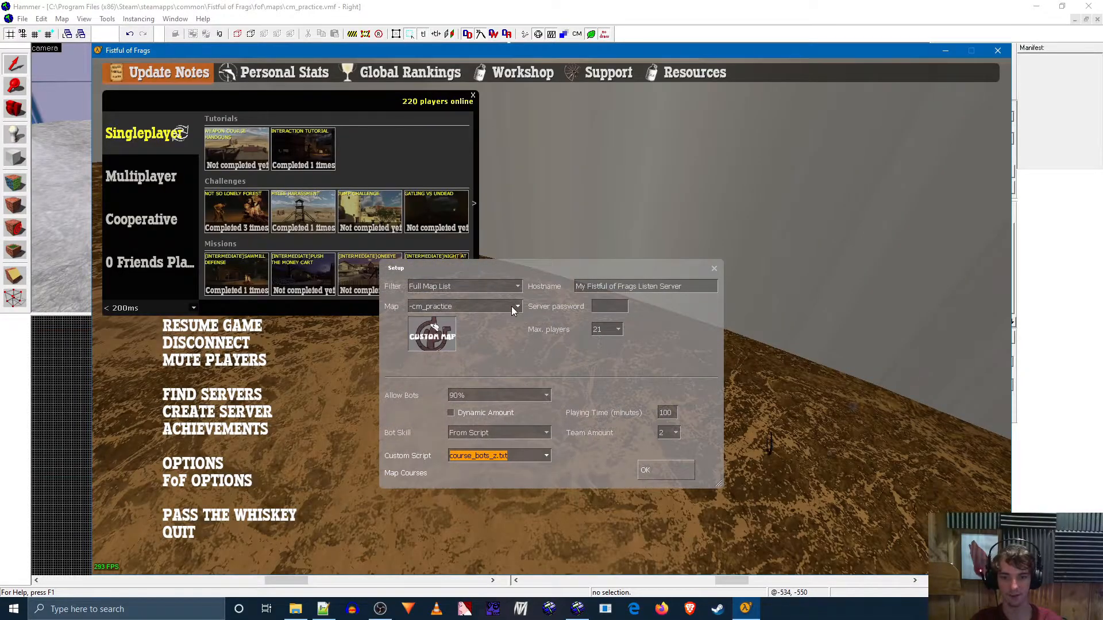
{"action": "left_click", "coordinate": [511, 306]}
{"action": "left_click", "coordinate": [513, 288]}
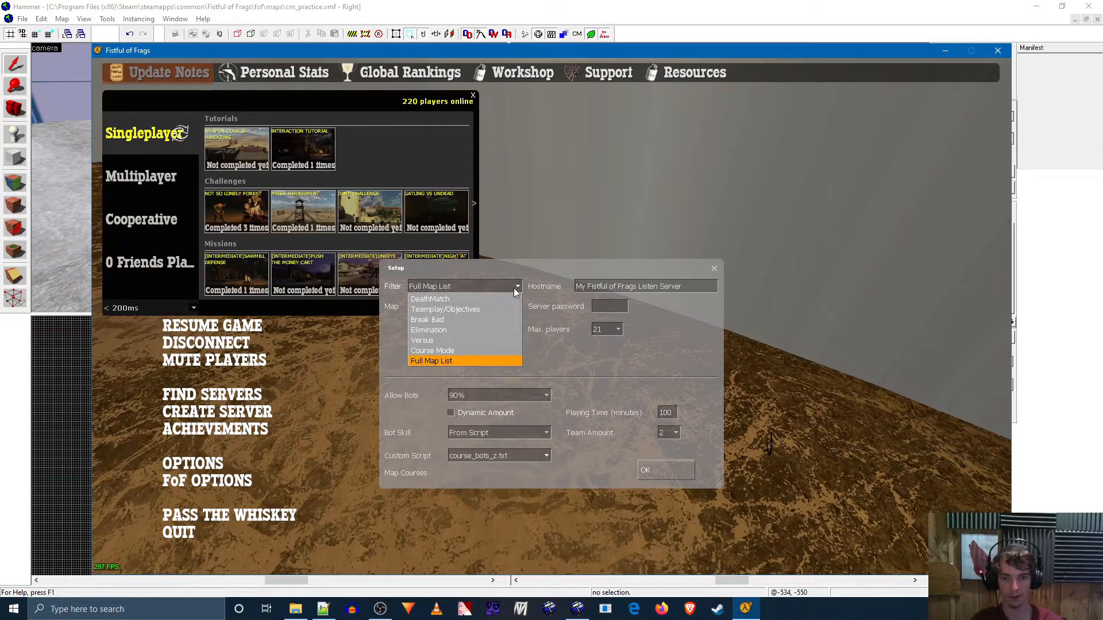
{"action": "left_click", "coordinate": [471, 350]}
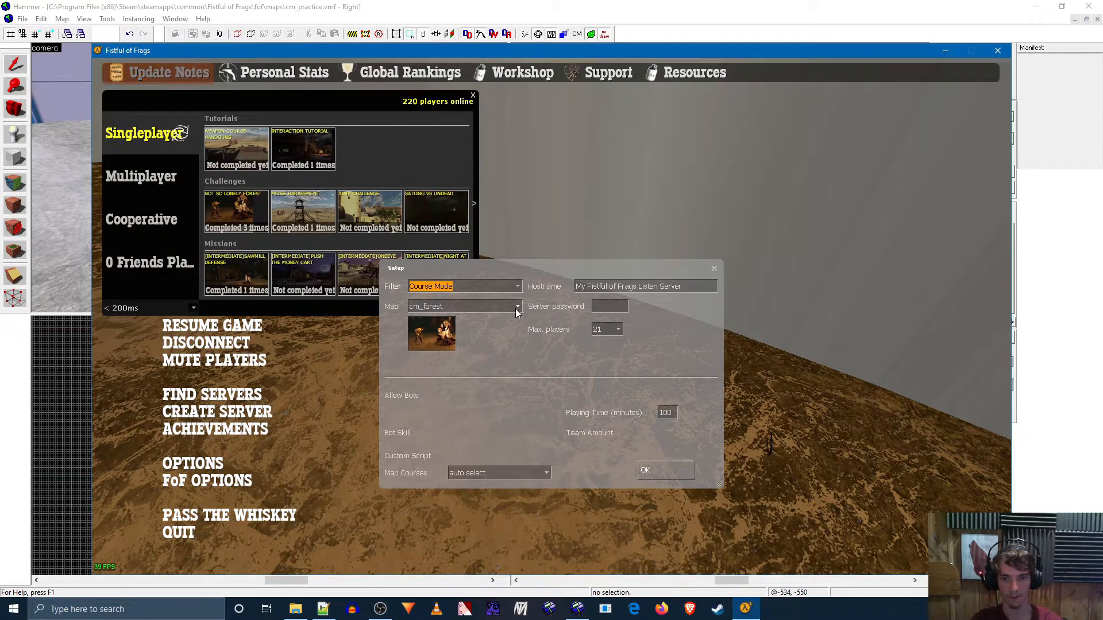
{"action": "left_click", "coordinate": [474, 307]}
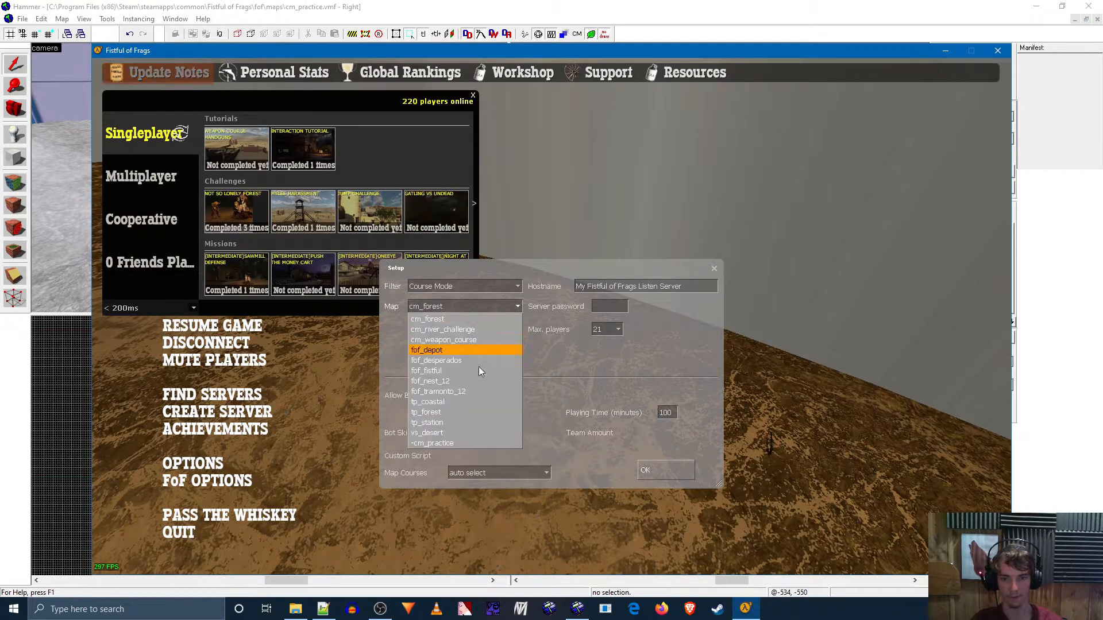
{"action": "left_click", "coordinate": [446, 446]}
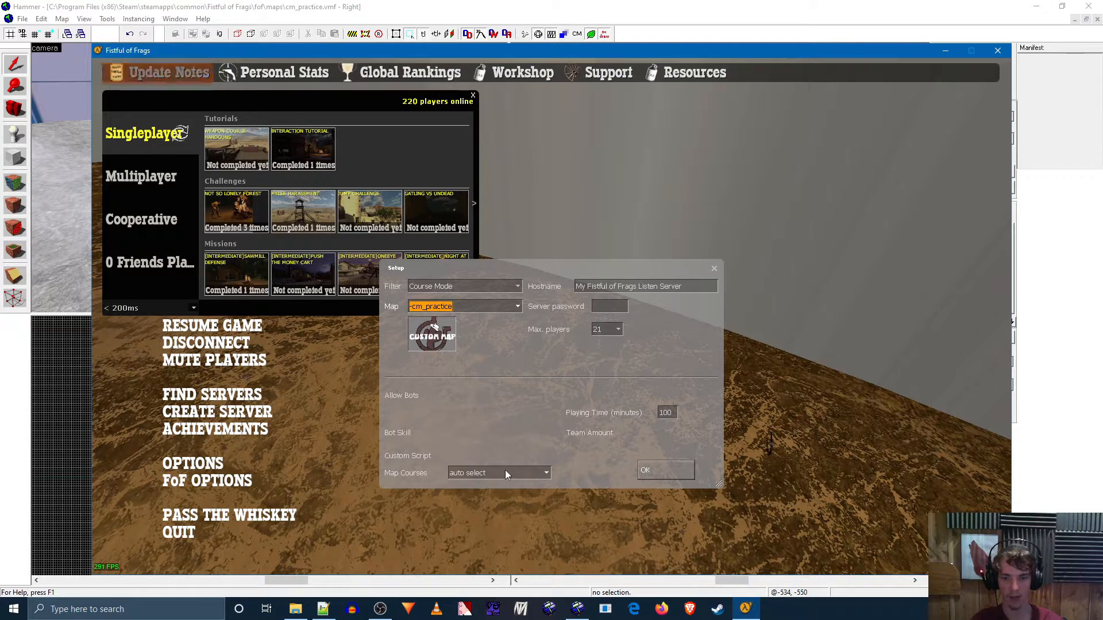
Launch the server with the saved test_course map course and join the game through automatic team selection.
{"action": "left_click", "coordinate": [523, 474]}
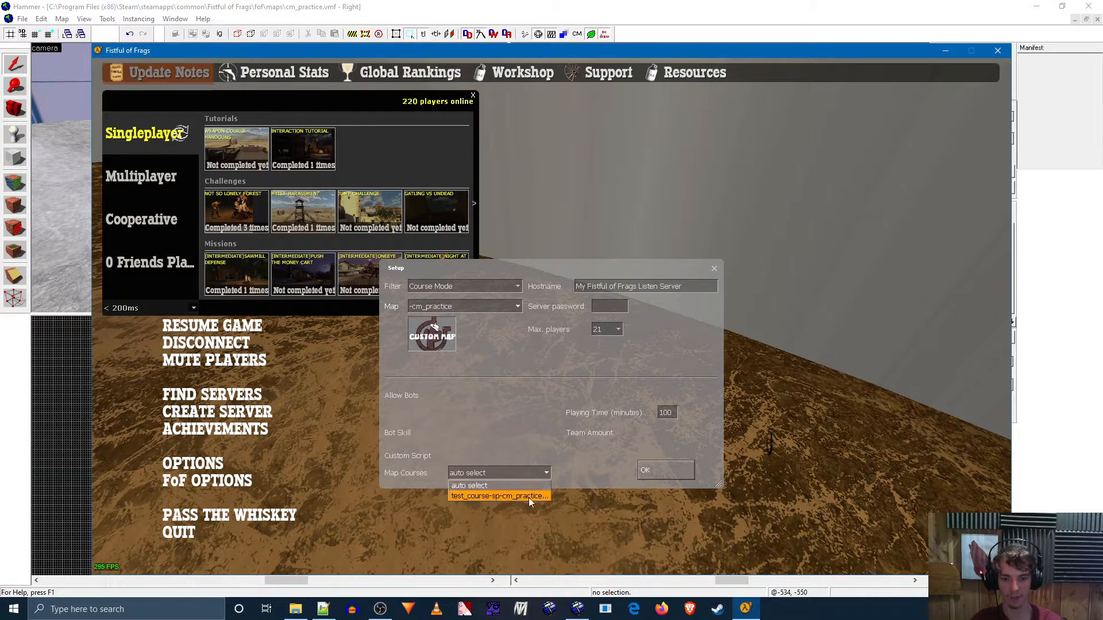
{"action": "left_click", "coordinate": [471, 496]}
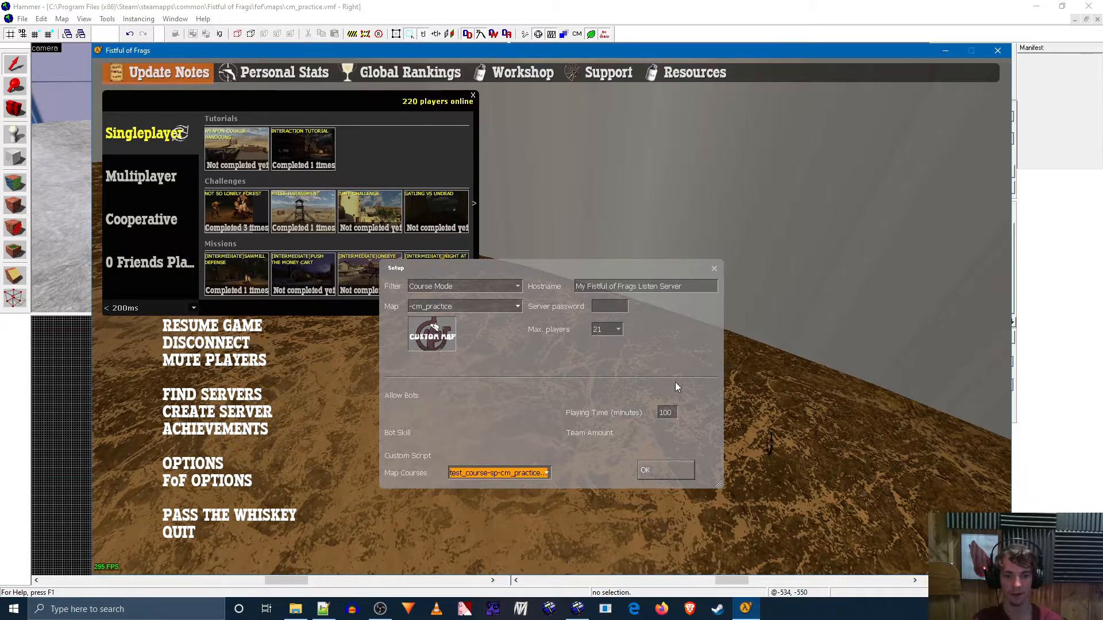
{"action": "left_click", "coordinate": [666, 469]}
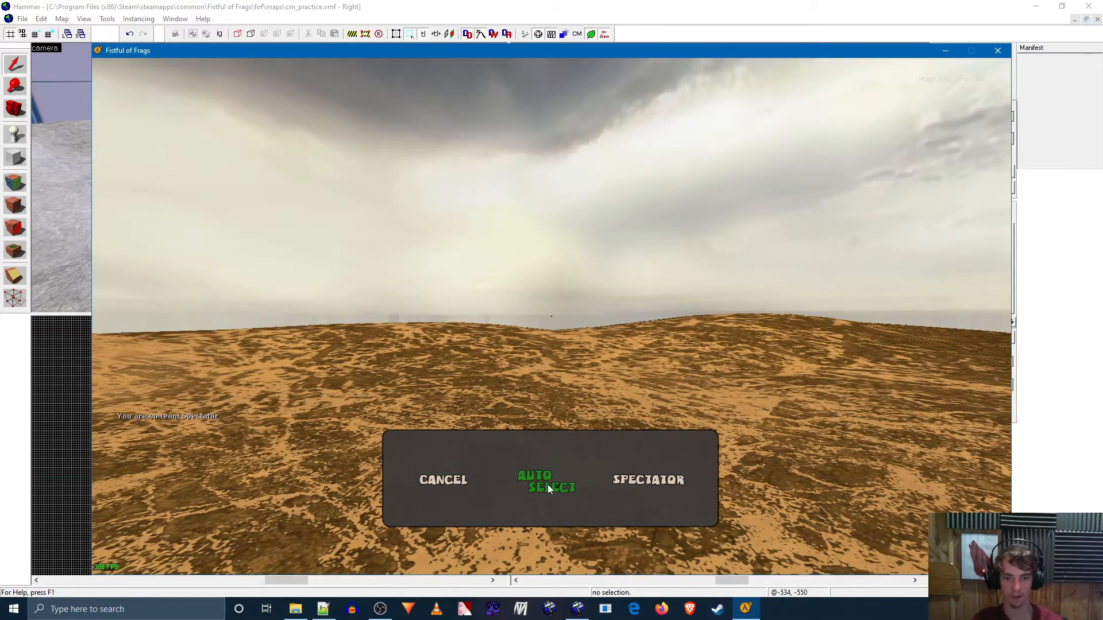
{"action": "left_click", "coordinate": [548, 487]}
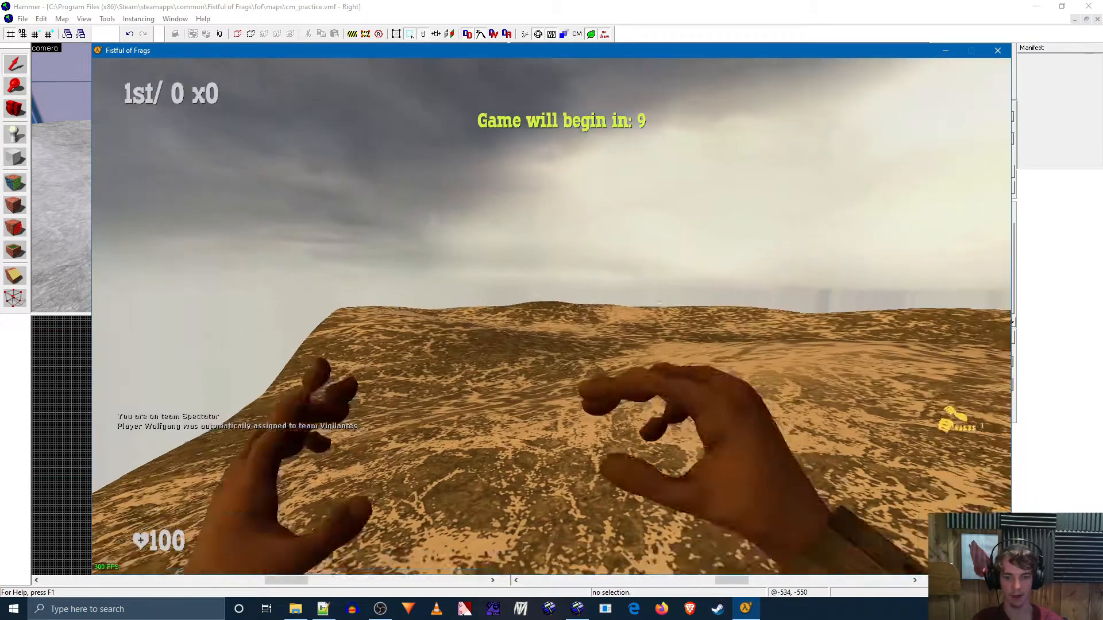
Equip the Walker revolver and advance across the hills to check how the spawned zombie wave behaves.
{"action": "key", "text": "e"}
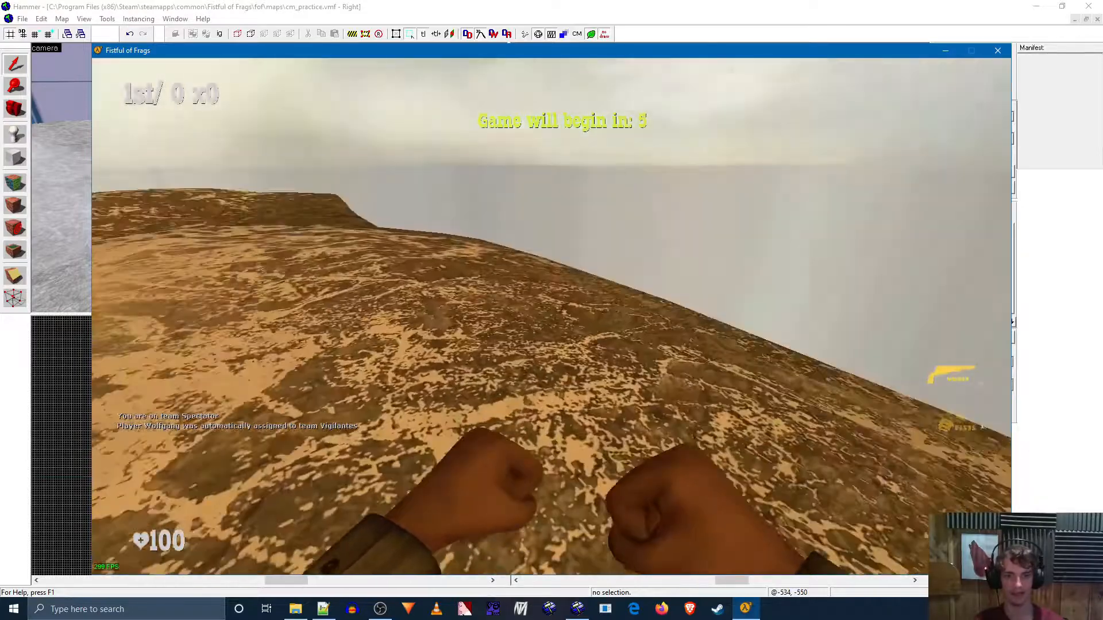
{"action": "key", "text": "3"}
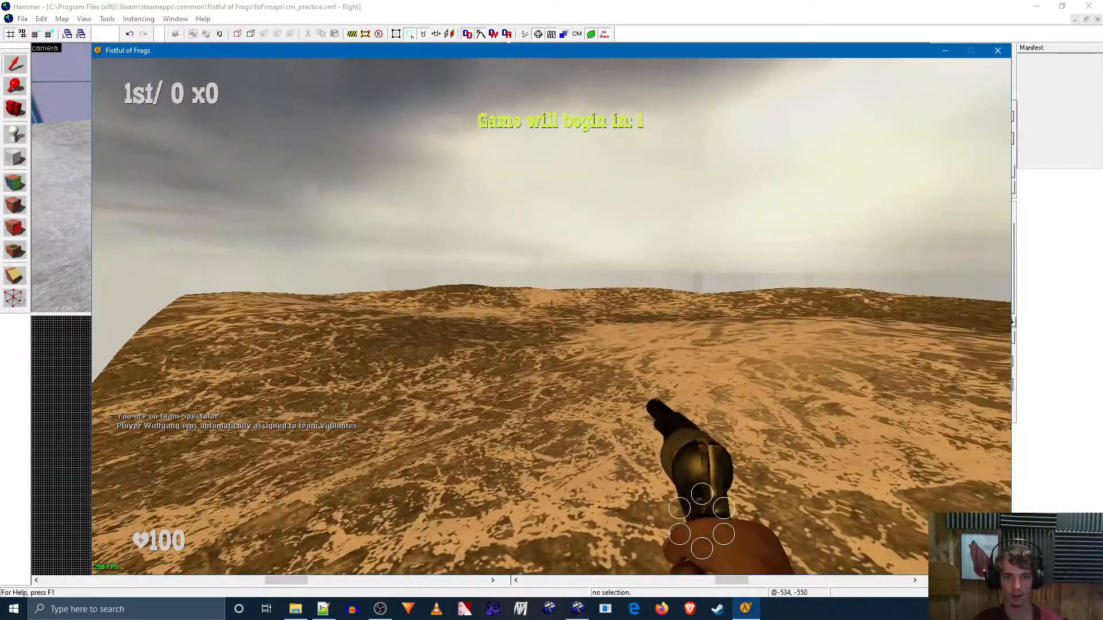
{"action": "key", "text": "w"}
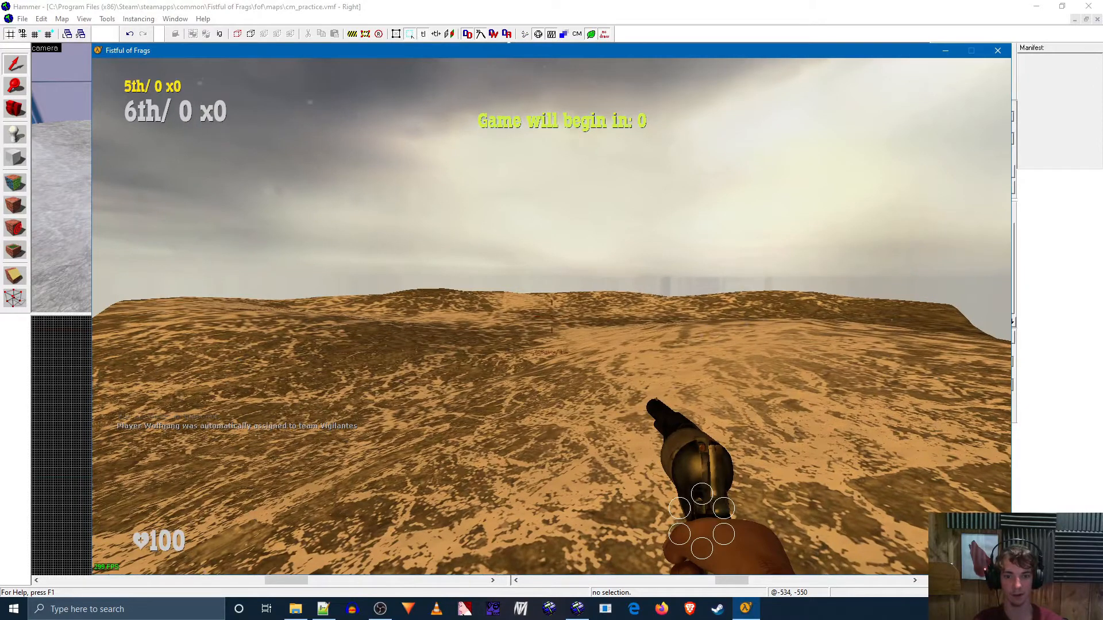
{"action": "key", "text": "w"}
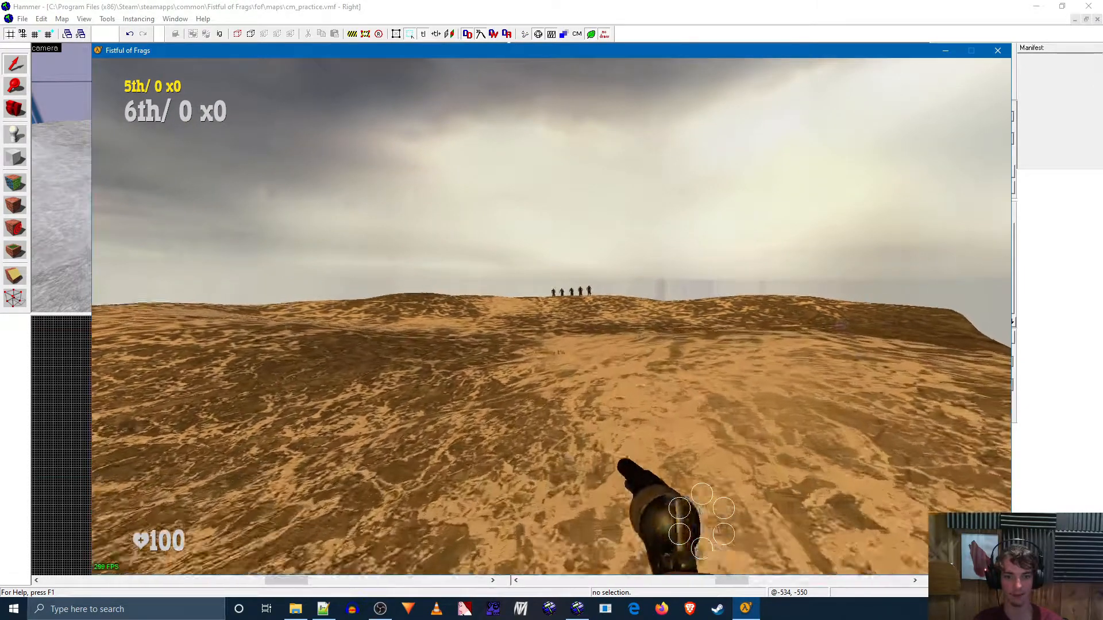
Pause the match and enable cheats in the developer console with sv_cheats 1.
{"action": "key", "text": "Escape"}
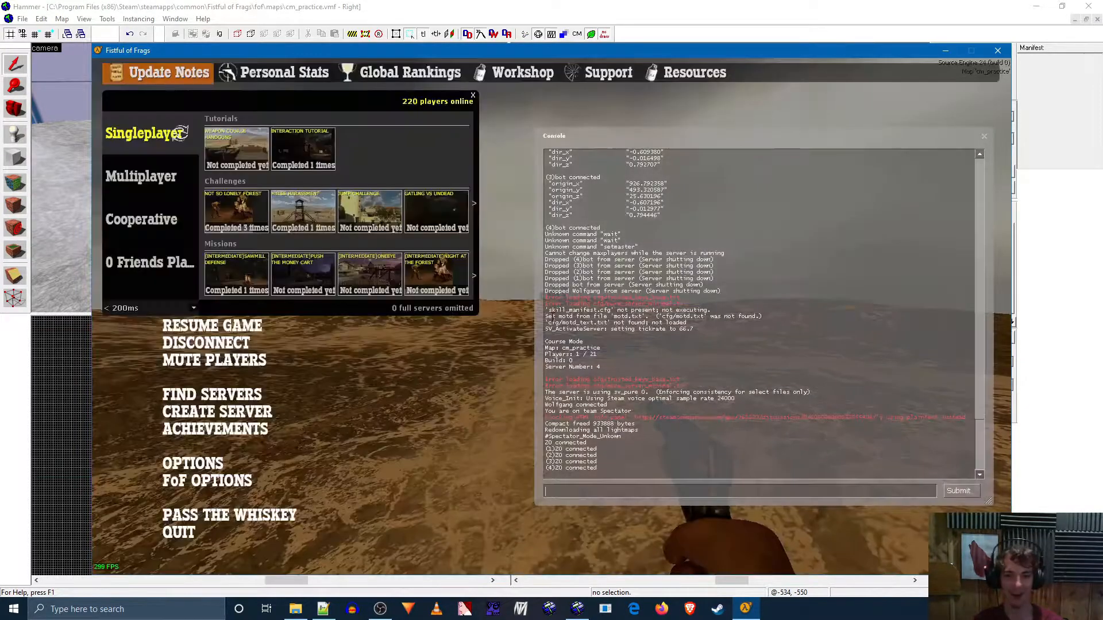
{"action": "key", "text": "grave"}
{"action": "key", "text": "grave"}
{"action": "type", "text": "sv"}
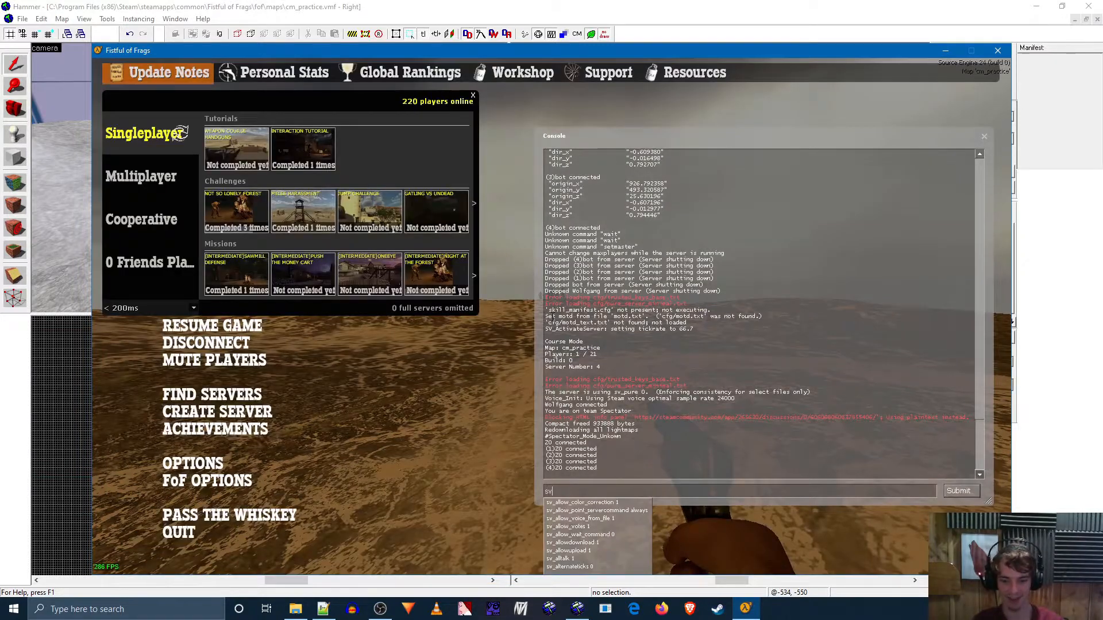
{"action": "type", "text": "_"}
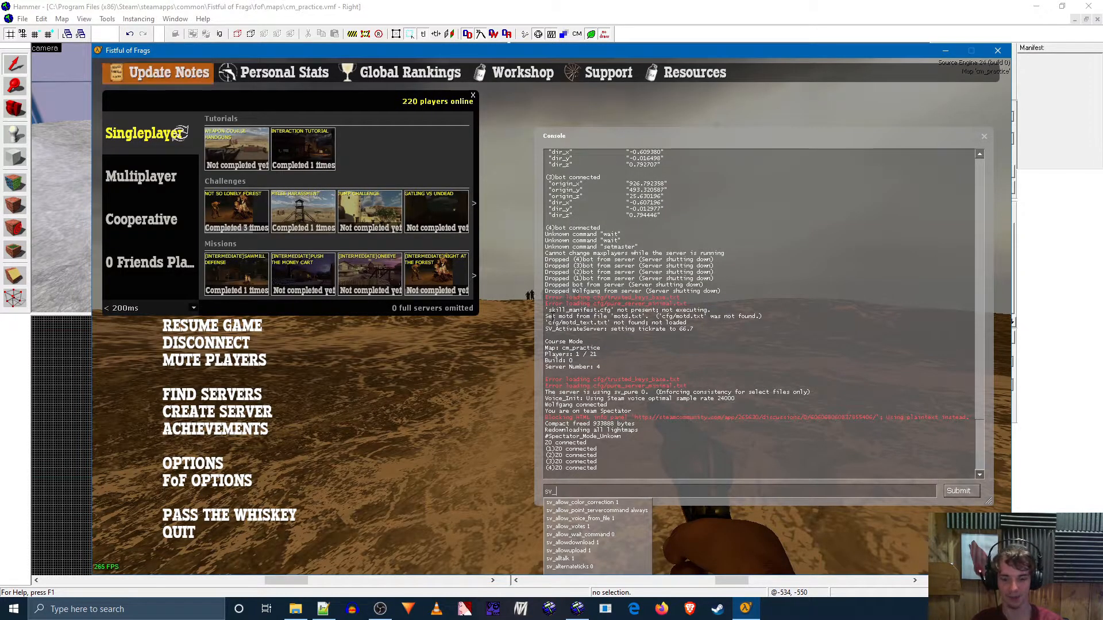
{"action": "type", "text": "cheats 1"}
{"action": "key", "text": "Return"}
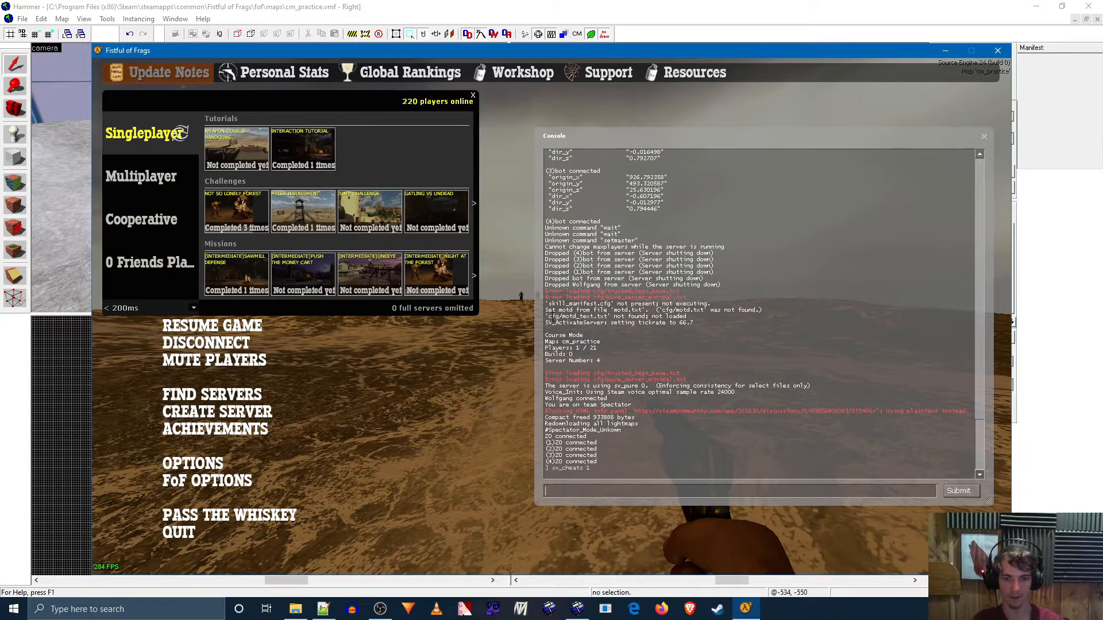
Generate the map's bot navigation mesh with nav_generate 1 and rejoin the game through automatic team selection.
{"action": "type", "text": "nav_g"}
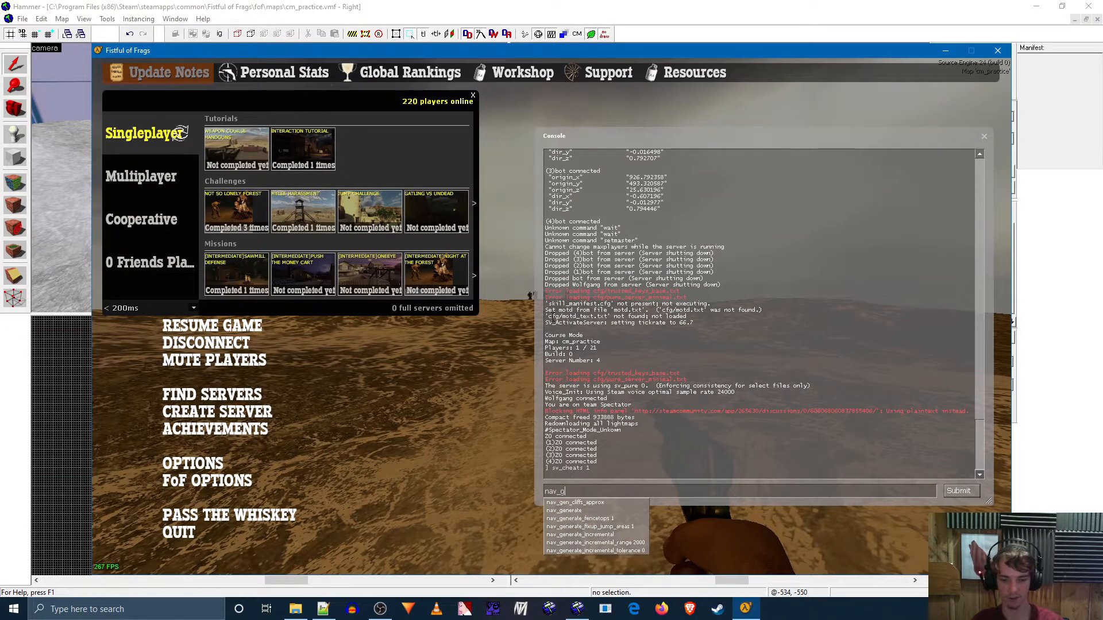
{"action": "type", "text": "enera"}
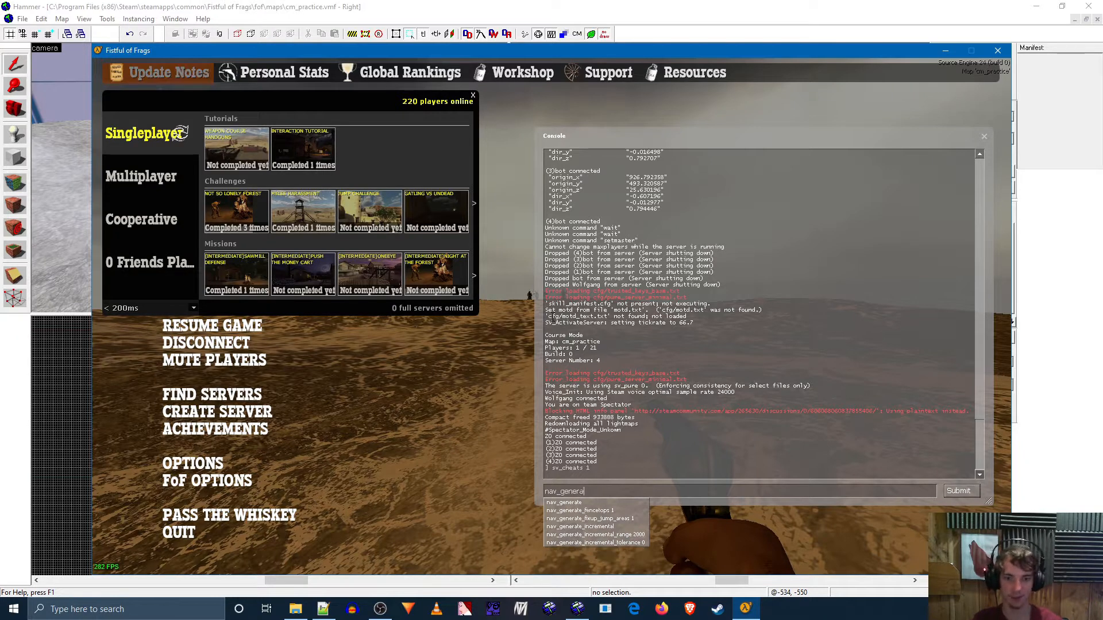
{"action": "type", "text": "te 1"}
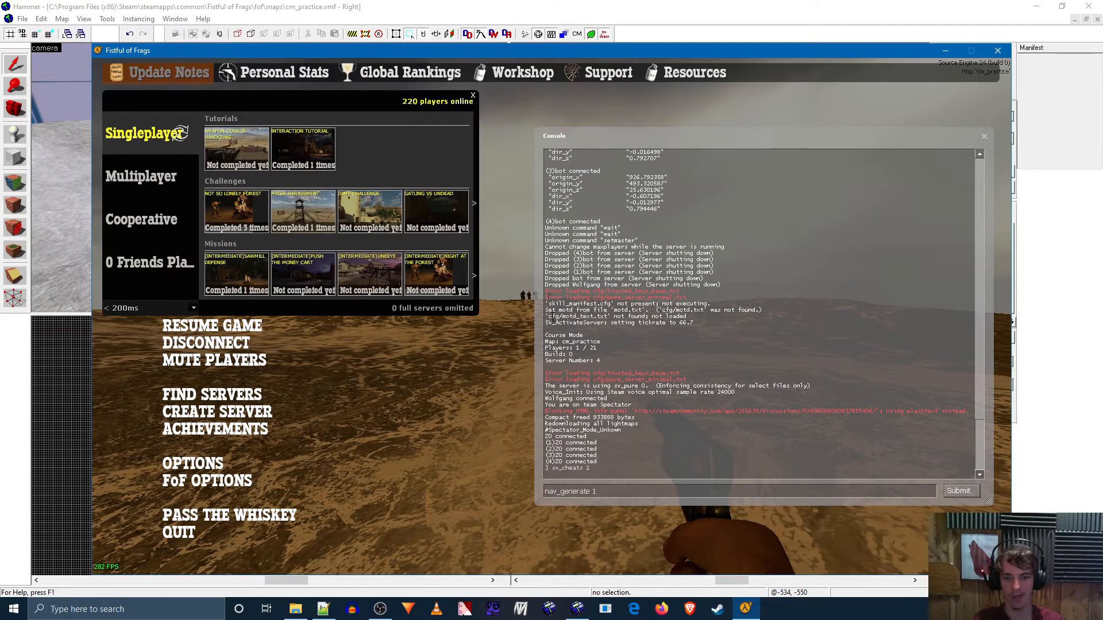
{"action": "key", "text": "Return"}
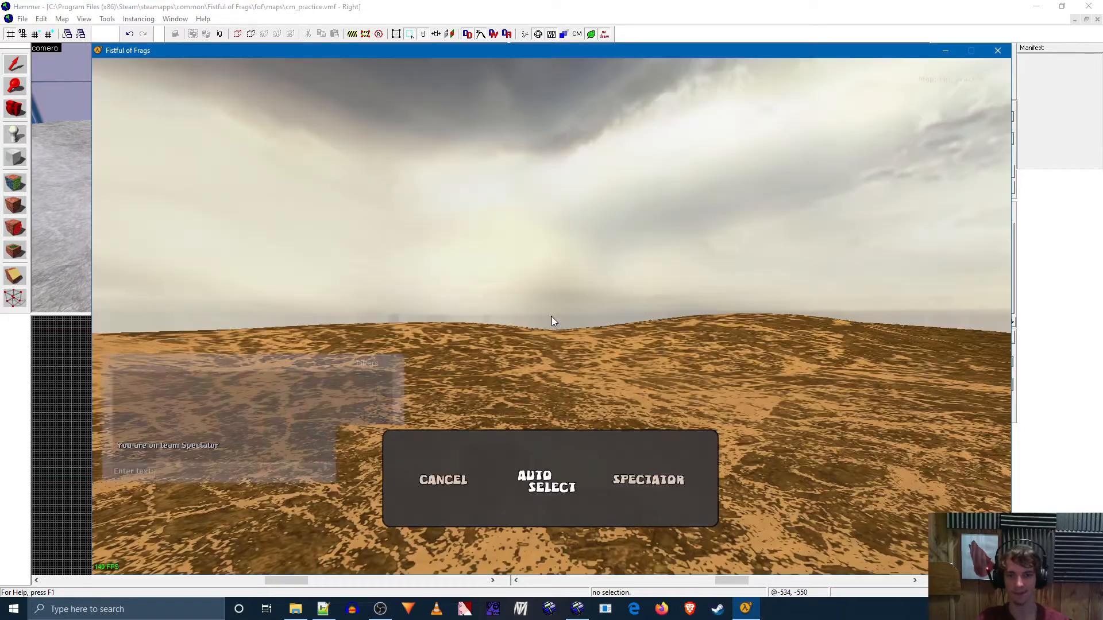
{"action": "left_click", "coordinate": [565, 508]}
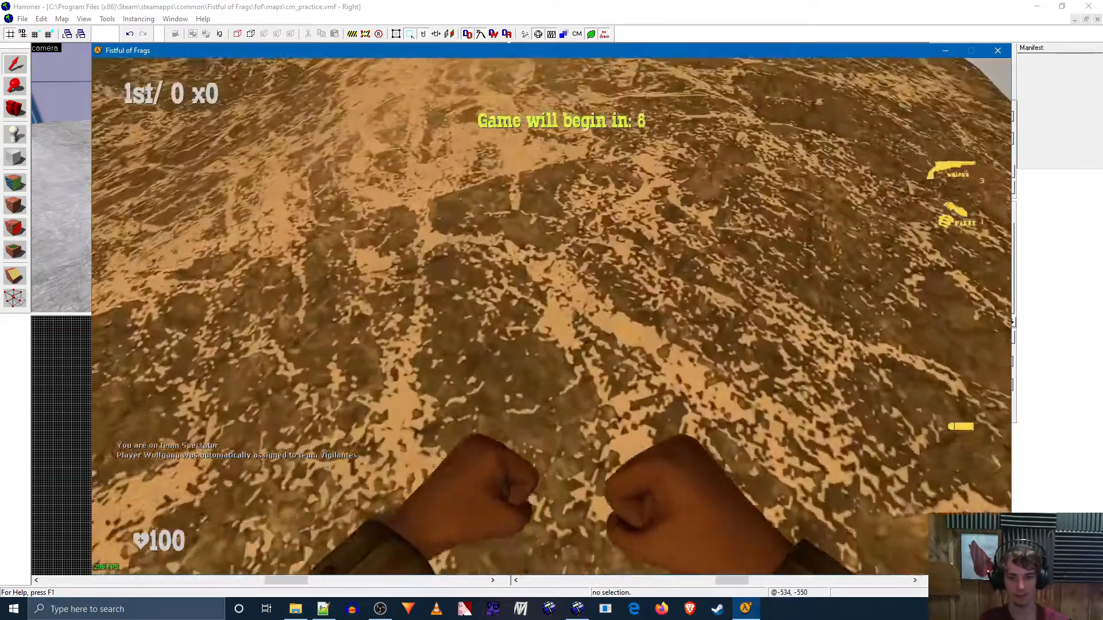
Equip the Walker revolver, advance on the zombie wave and try to shoot down the approaching bots.
{"action": "key", "text": "2"}
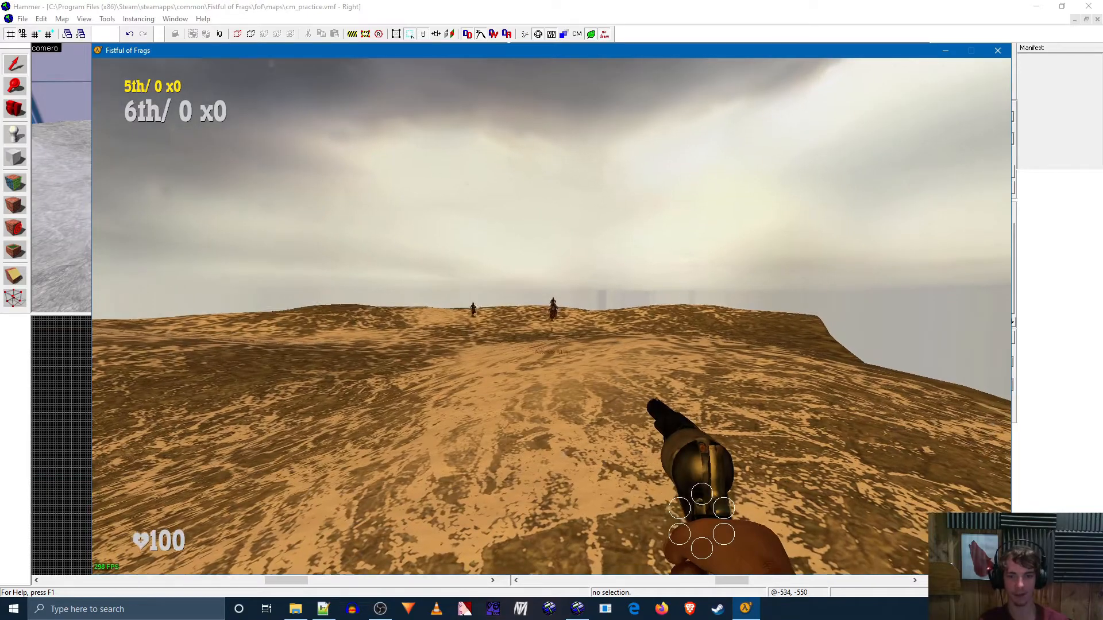
{"action": "key", "text": "w"}
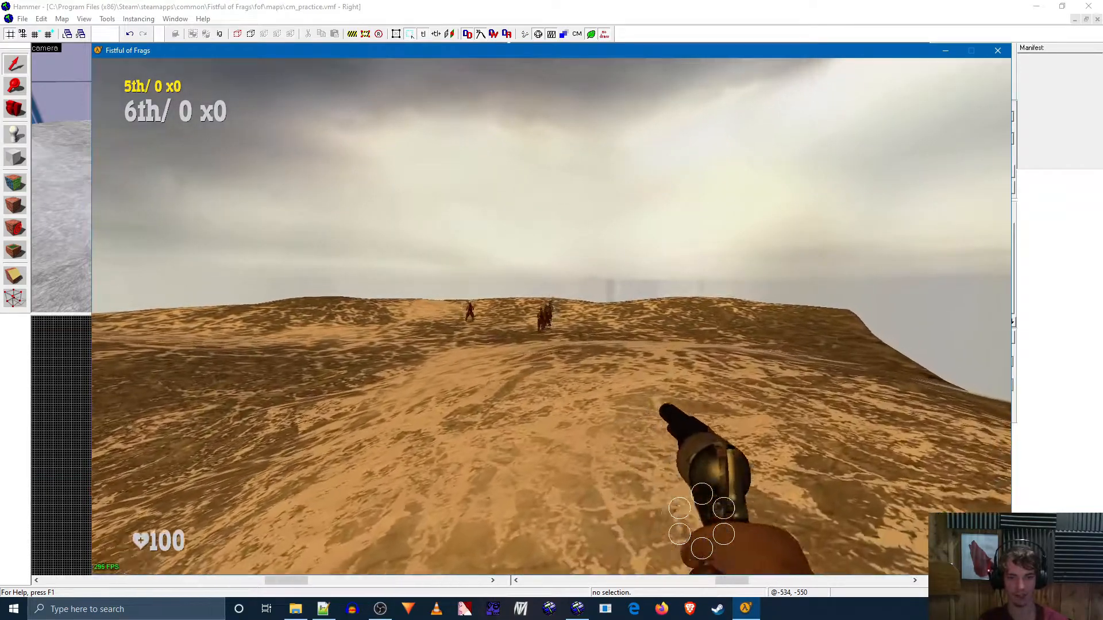
{"action": "key", "text": "w"}
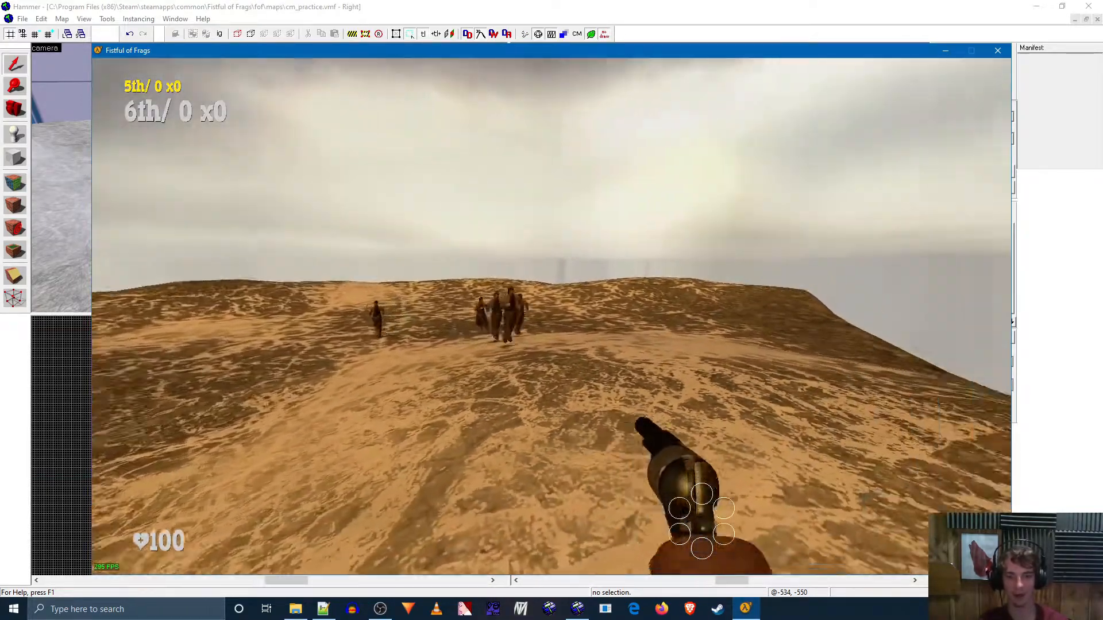
{"action": "left_click", "coordinate": [552, 316]}
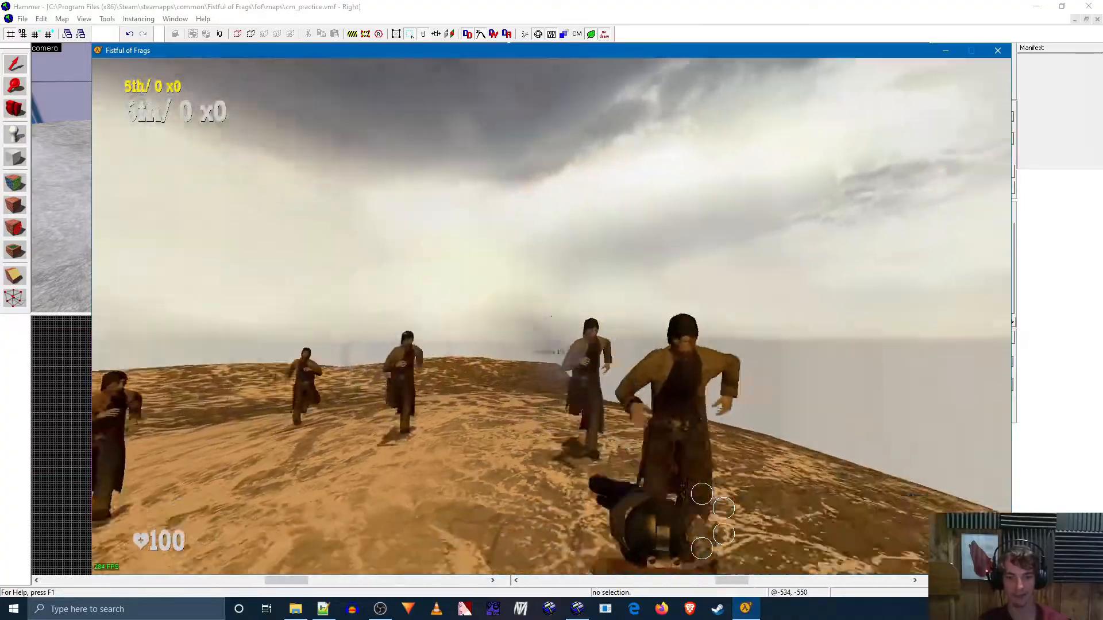
{"action": "left_click", "coordinate": [551, 316]}
{"action": "left_click", "coordinate": [551, 316]}
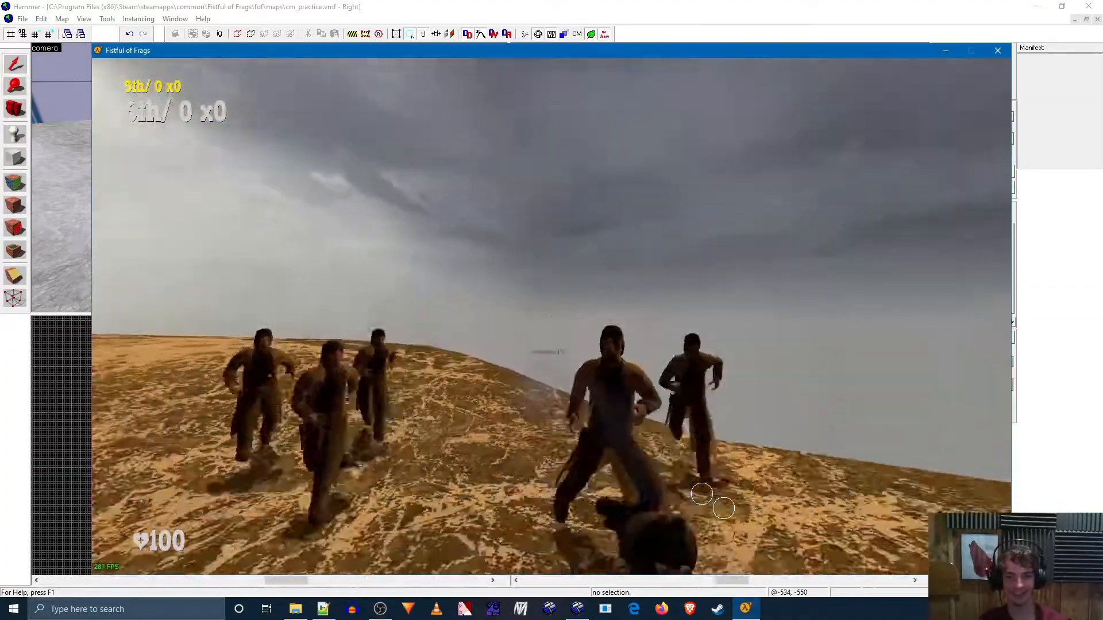
{"action": "left_click", "coordinate": [552, 315]}
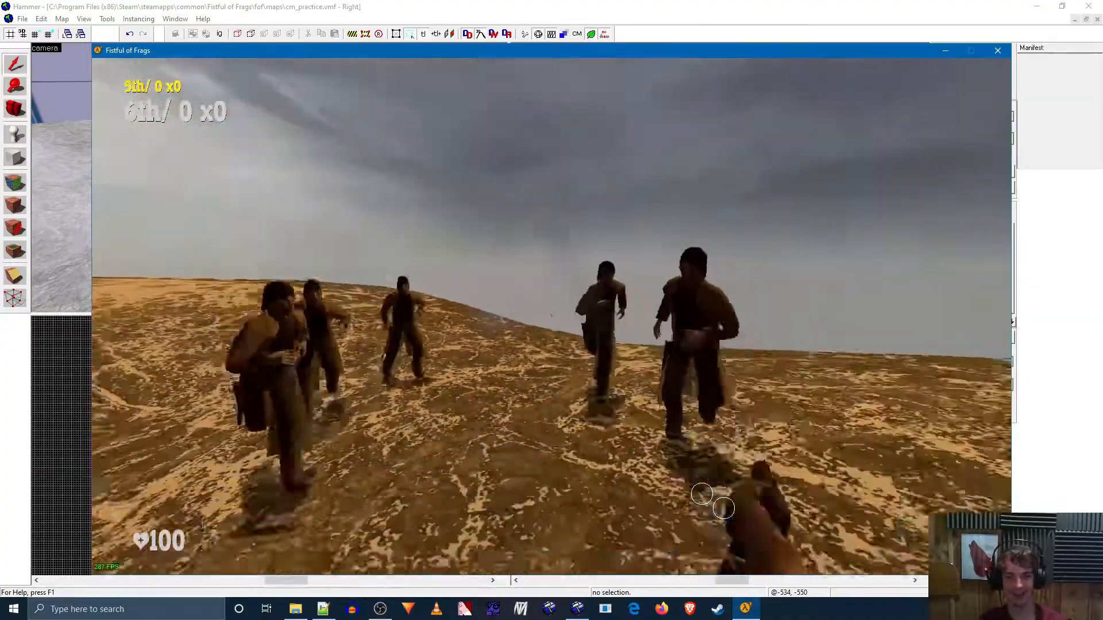
{"action": "left_click", "coordinate": [551, 316]}
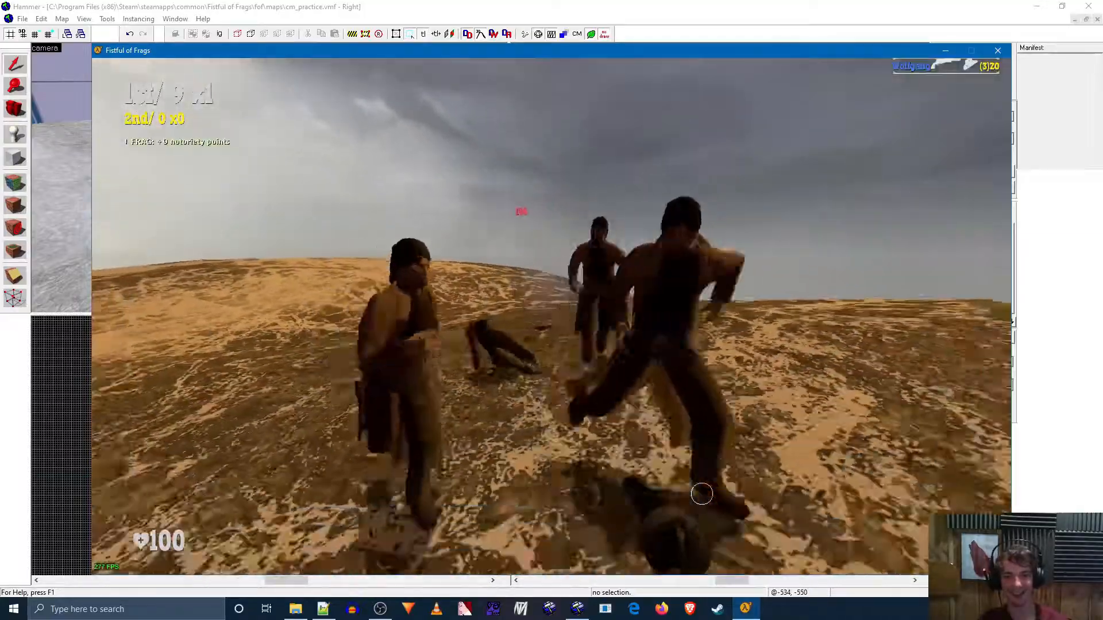
{"action": "left_click", "coordinate": [551, 316]}
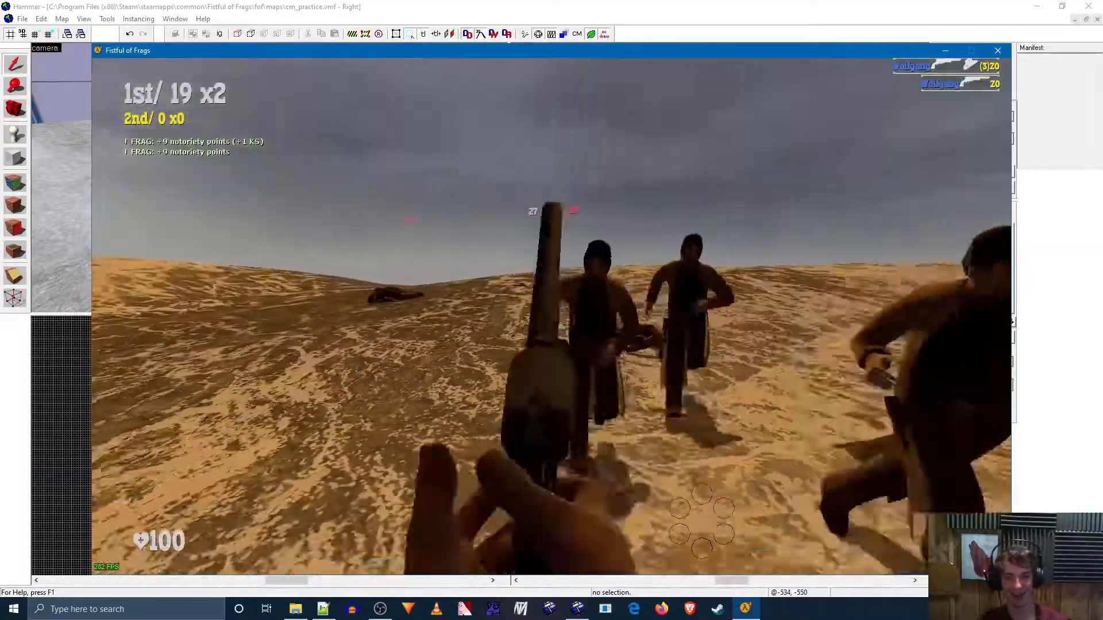
Try to finish off the three remaining zombies at close range, and vote to replay the course.
{"action": "key", "text": "1"}
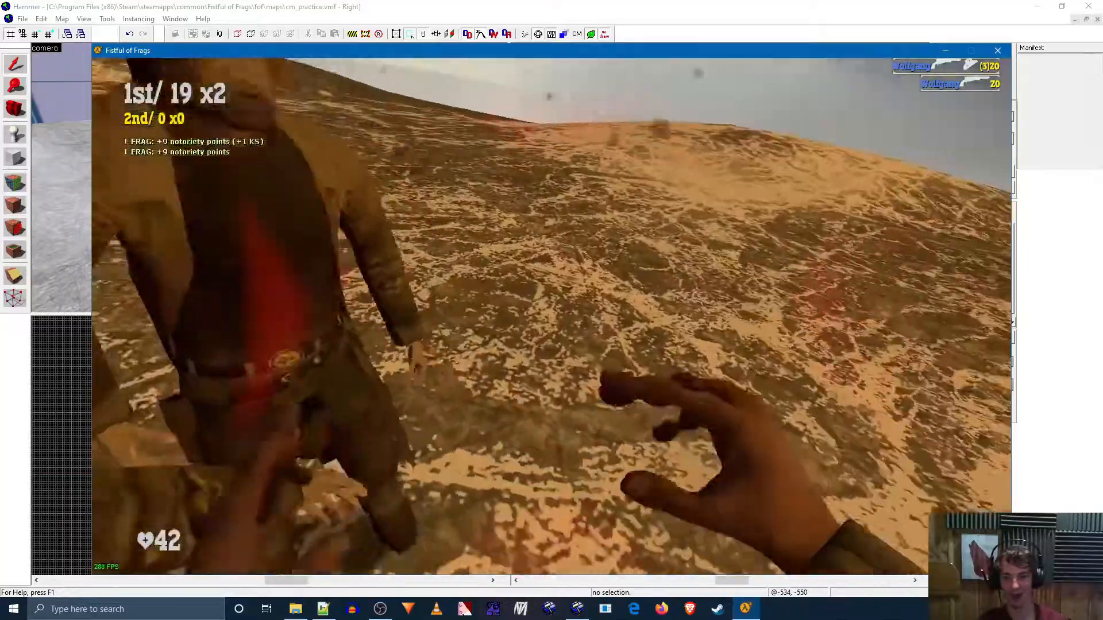
{"action": "key", "text": "w"}
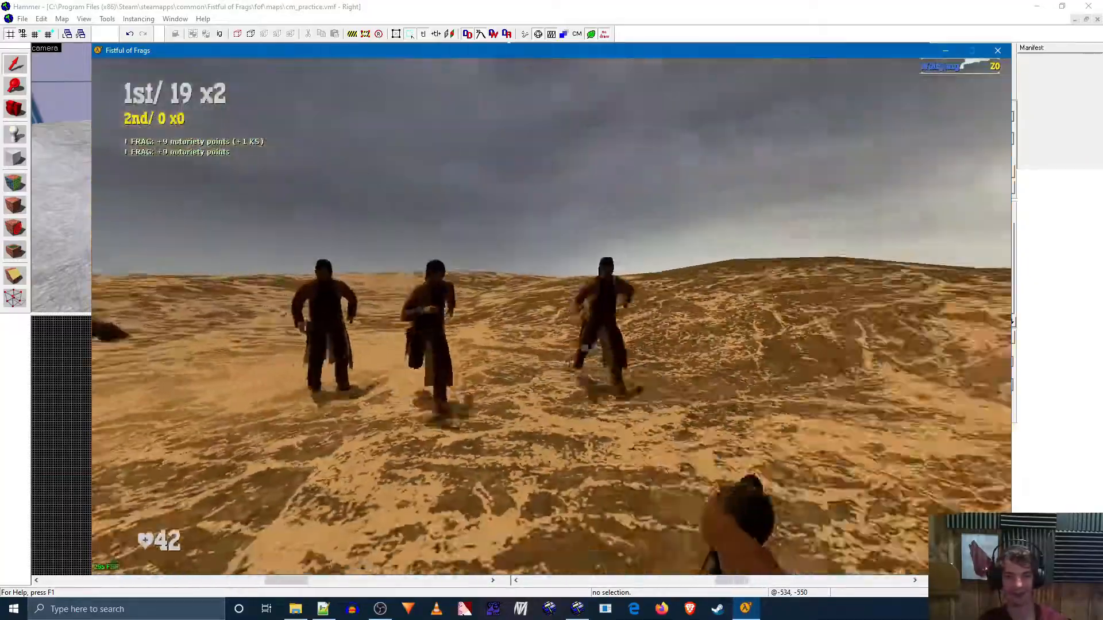
{"action": "left_click", "coordinate": [551, 316]}
{"action": "left_click", "coordinate": [551, 316]}
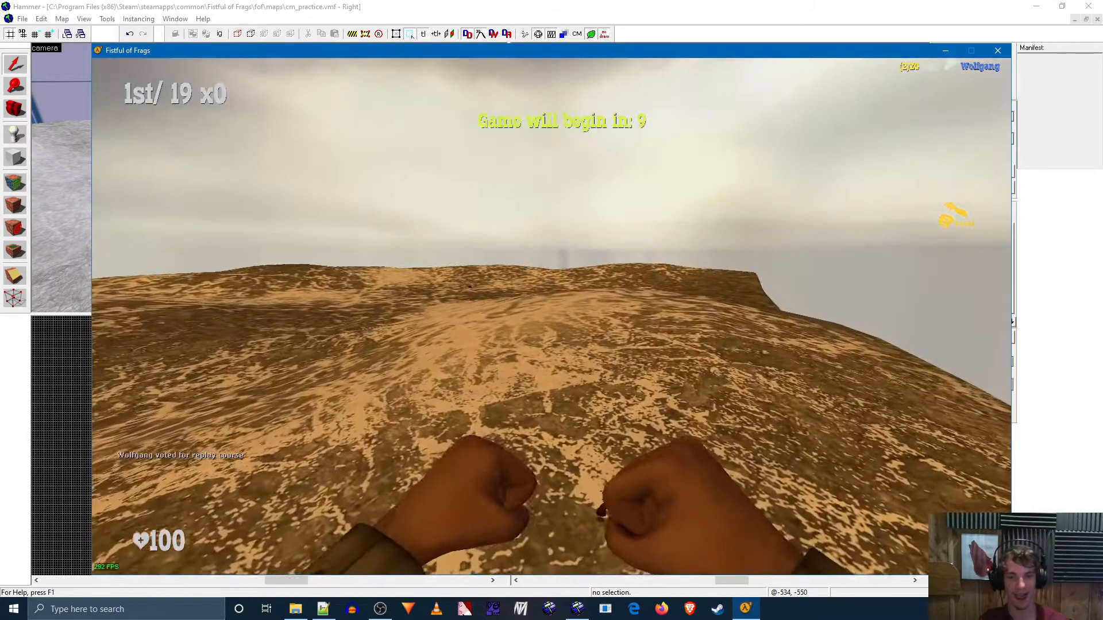
Re-equip the Walker revolver during the countdown and advance toward the new zombie wave.
{"action": "key", "text": "2"}
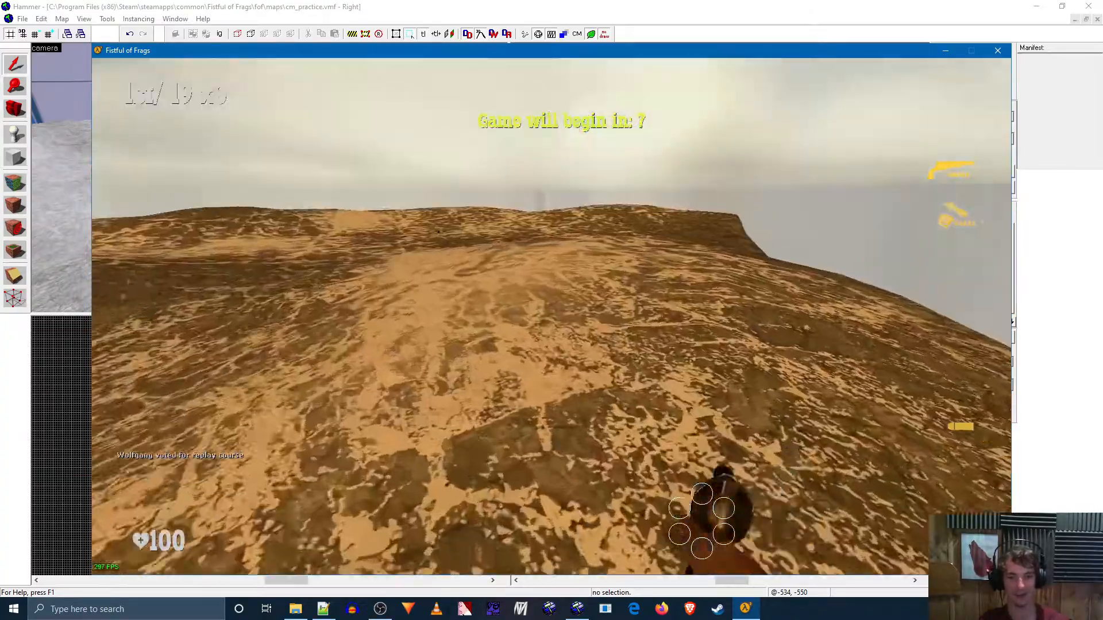
{"action": "key", "text": "w"}
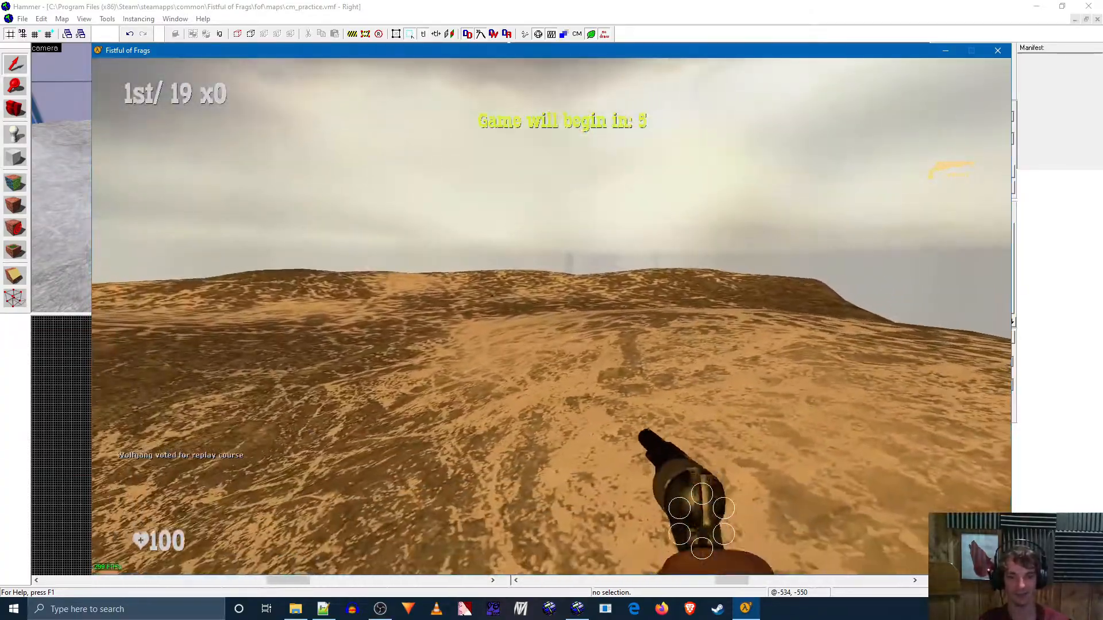
{"action": "key", "text": "w"}
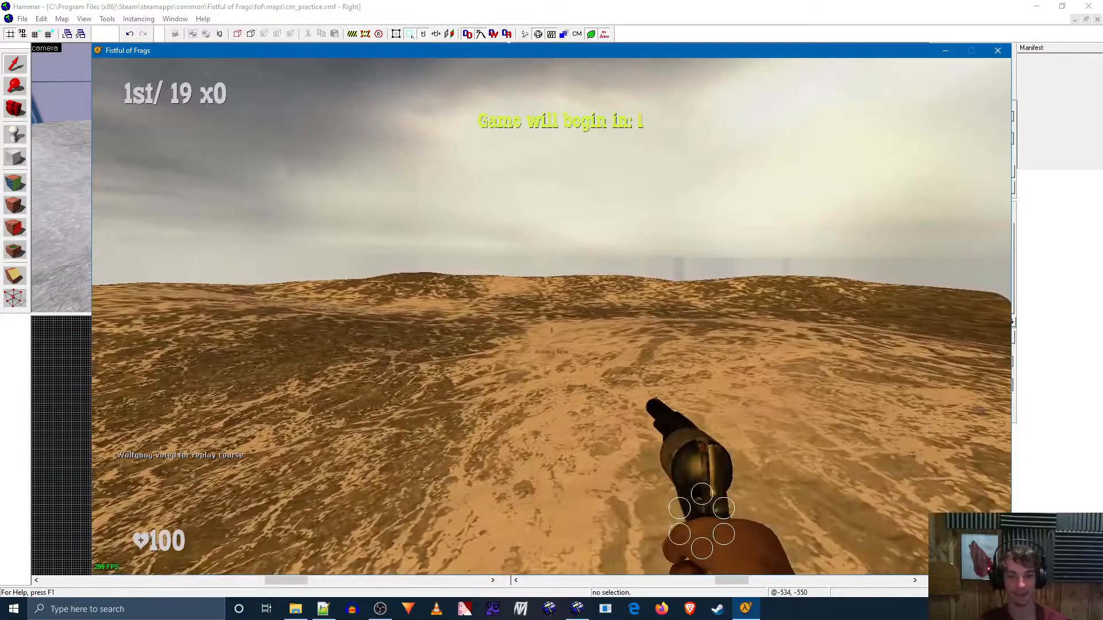
{"action": "key", "text": "w"}
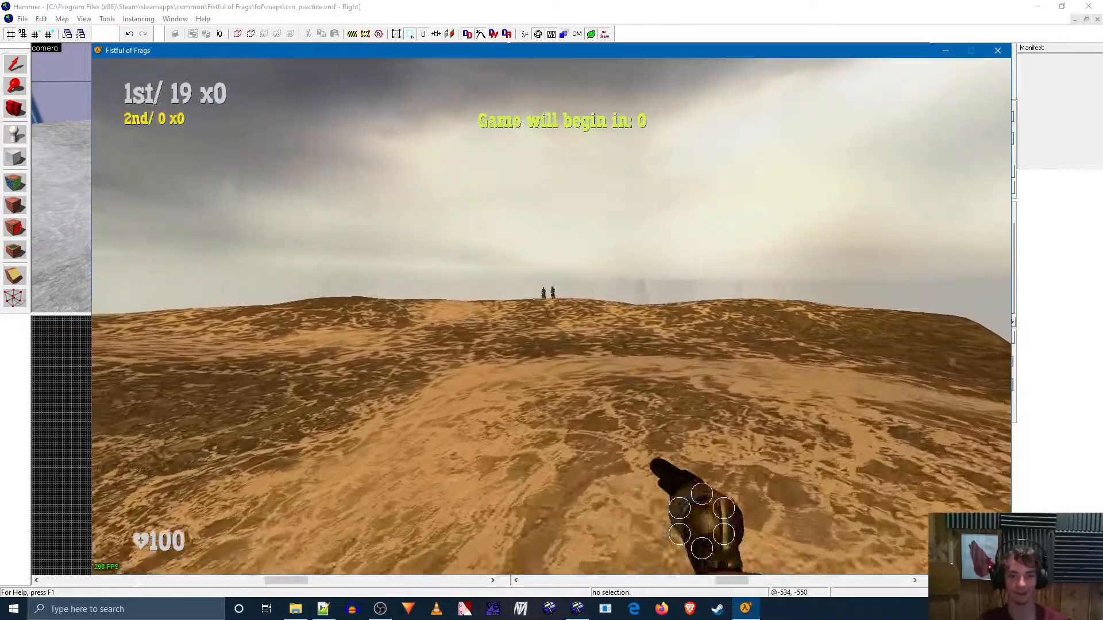
{"action": "key", "text": "w"}
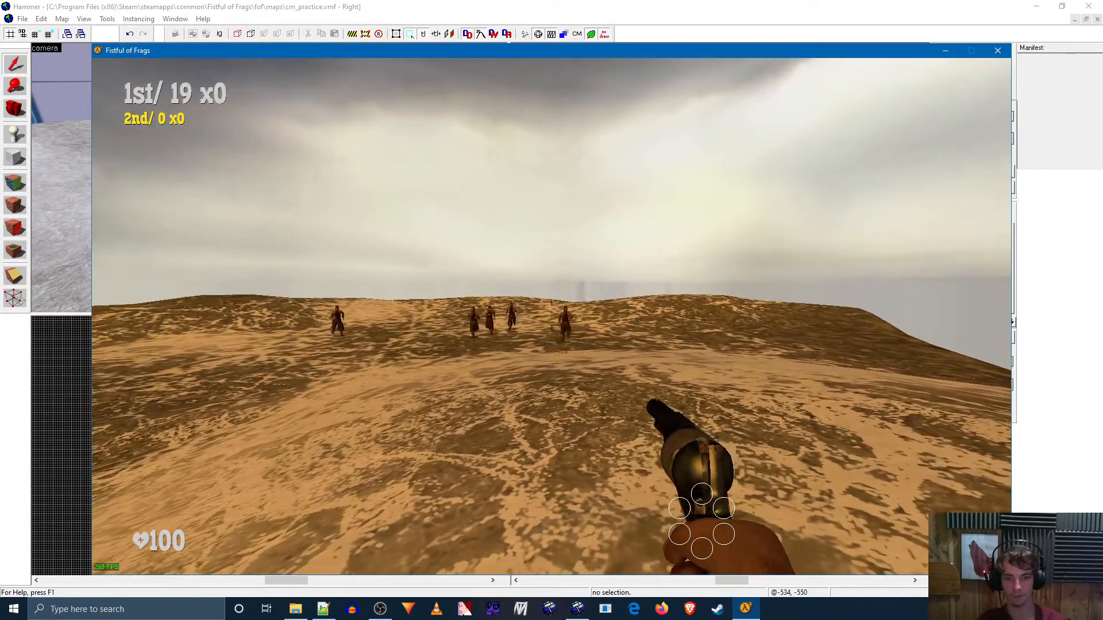
Shoot four of the five zombies with the revolver as they charge.
{"action": "left_click", "coordinate": [551, 317]}
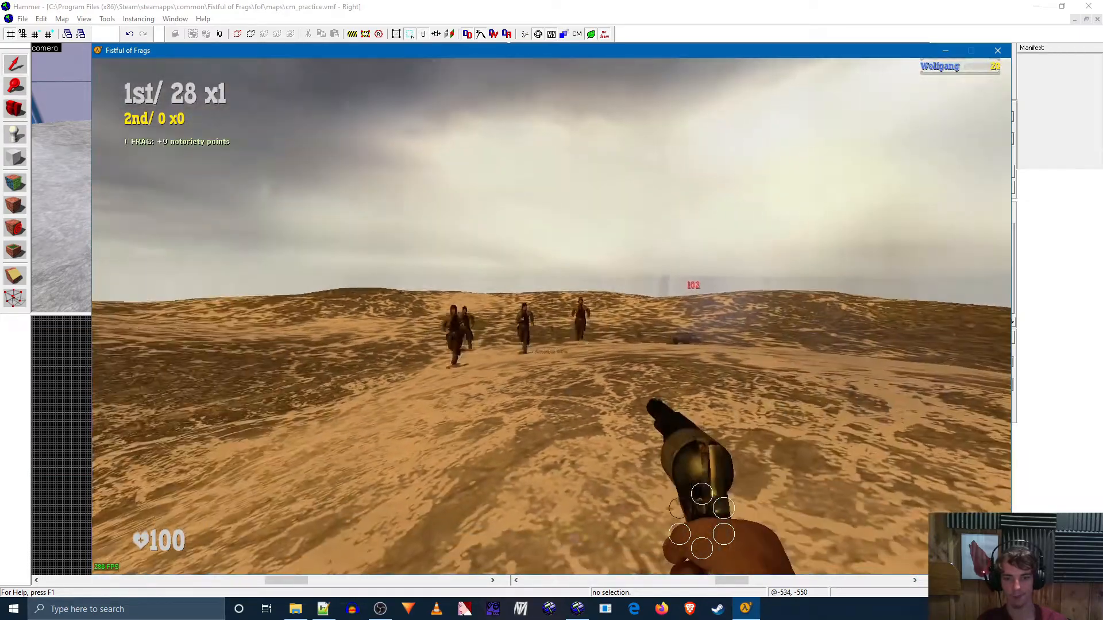
{"action": "left_click", "coordinate": [551, 316]}
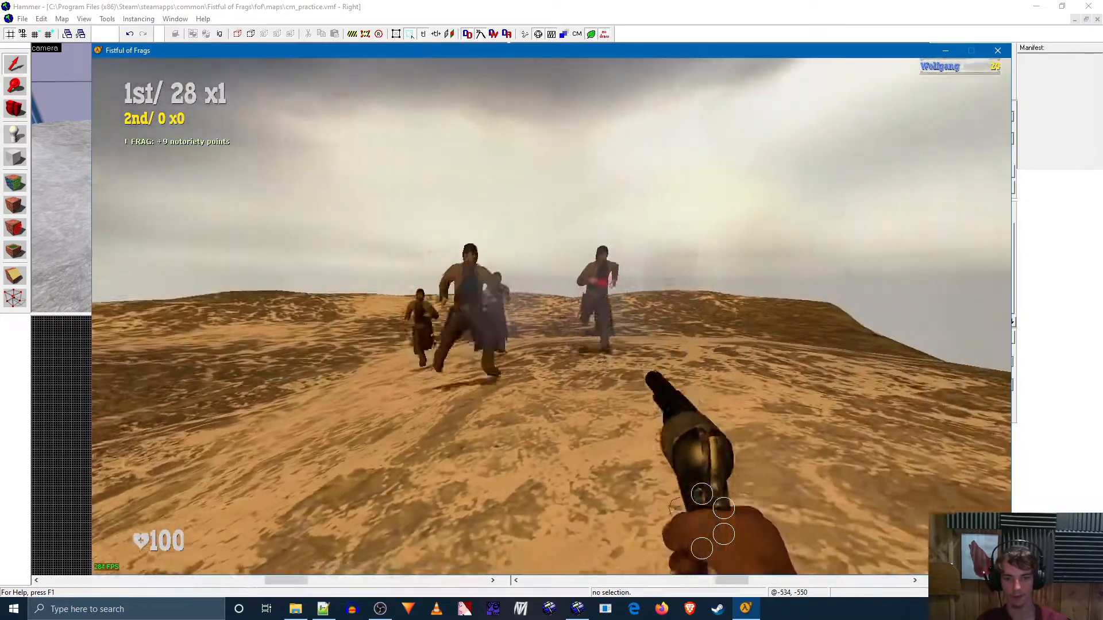
{"action": "left_click", "coordinate": [552, 316]}
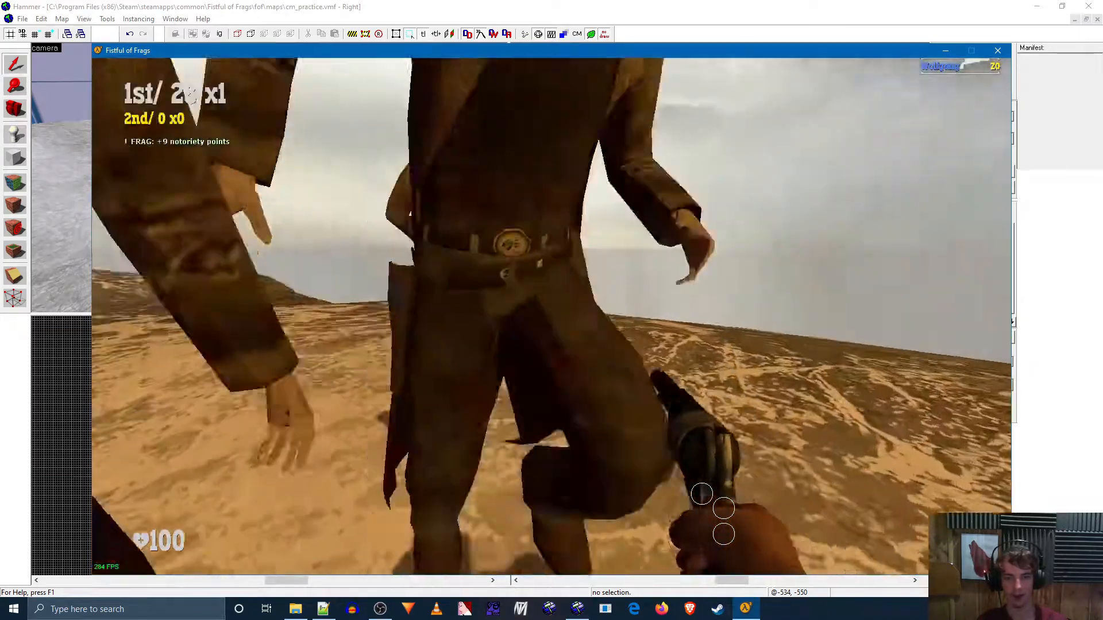
{"action": "left_click", "coordinate": [551, 317]}
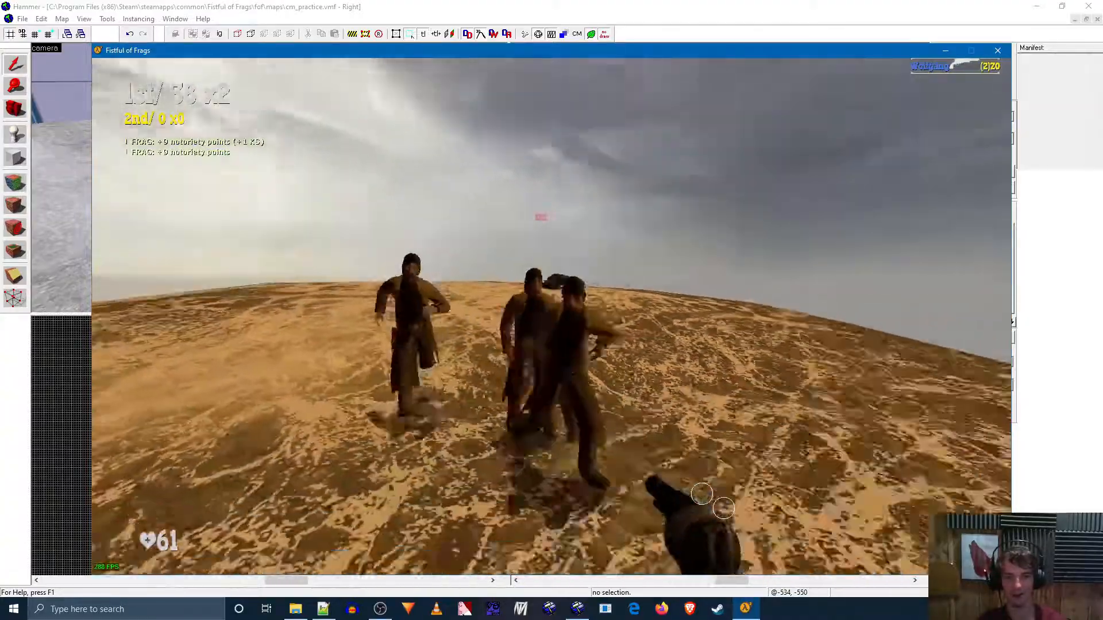
{"action": "left_click", "coordinate": [551, 317]}
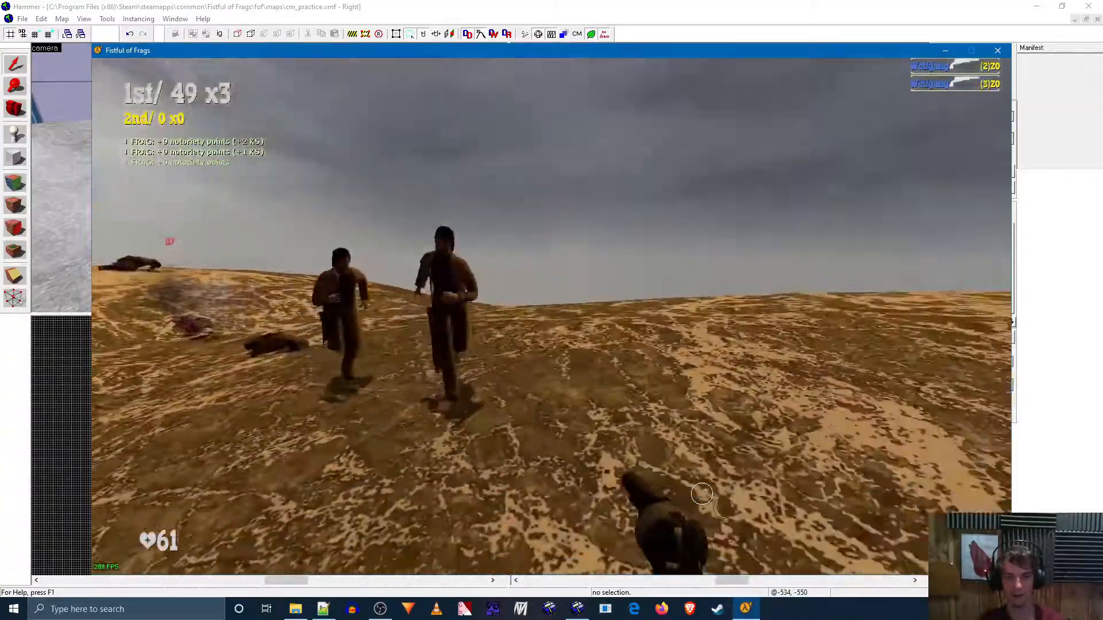
{"action": "left_click", "coordinate": [552, 317]}
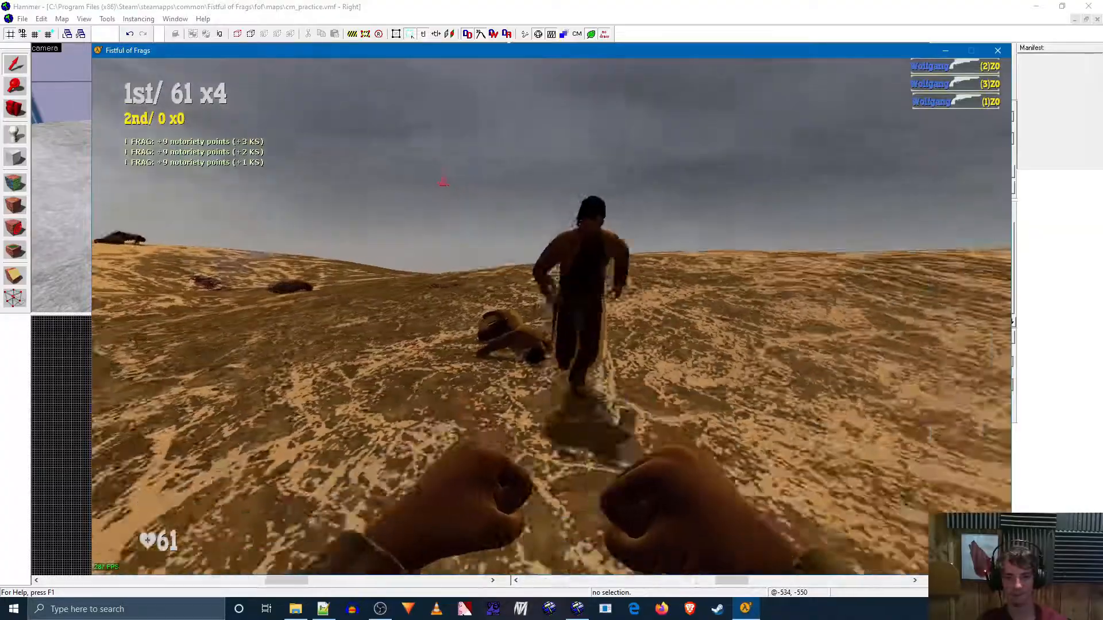
Defeat the last zombie with fists to complete the course.
{"action": "left_click", "coordinate": [551, 316]}
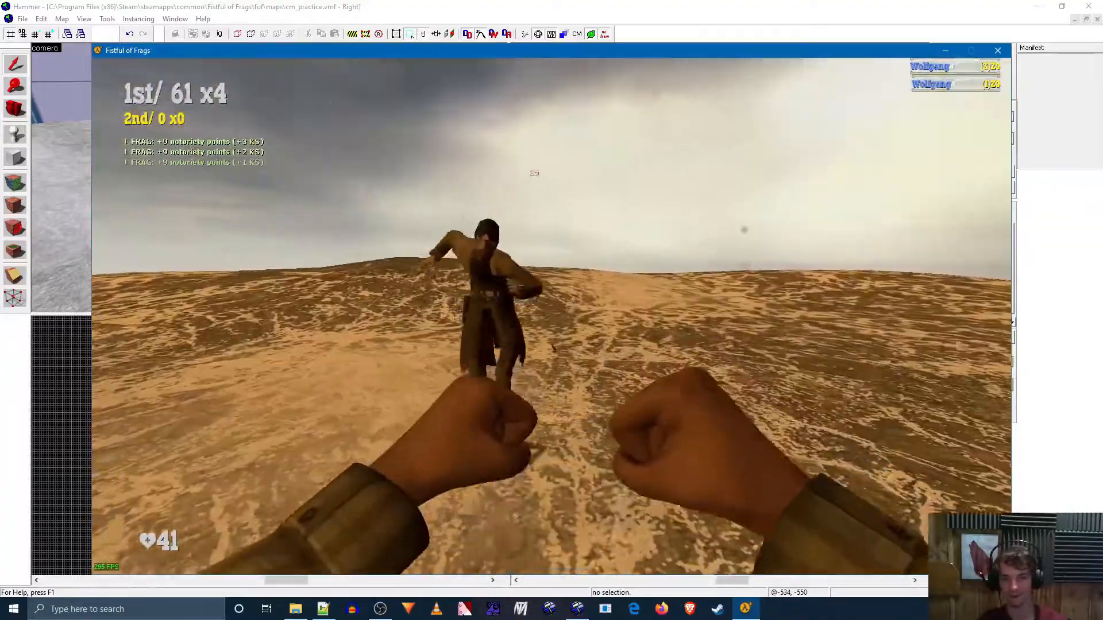
{"action": "left_click", "coordinate": [551, 317]}
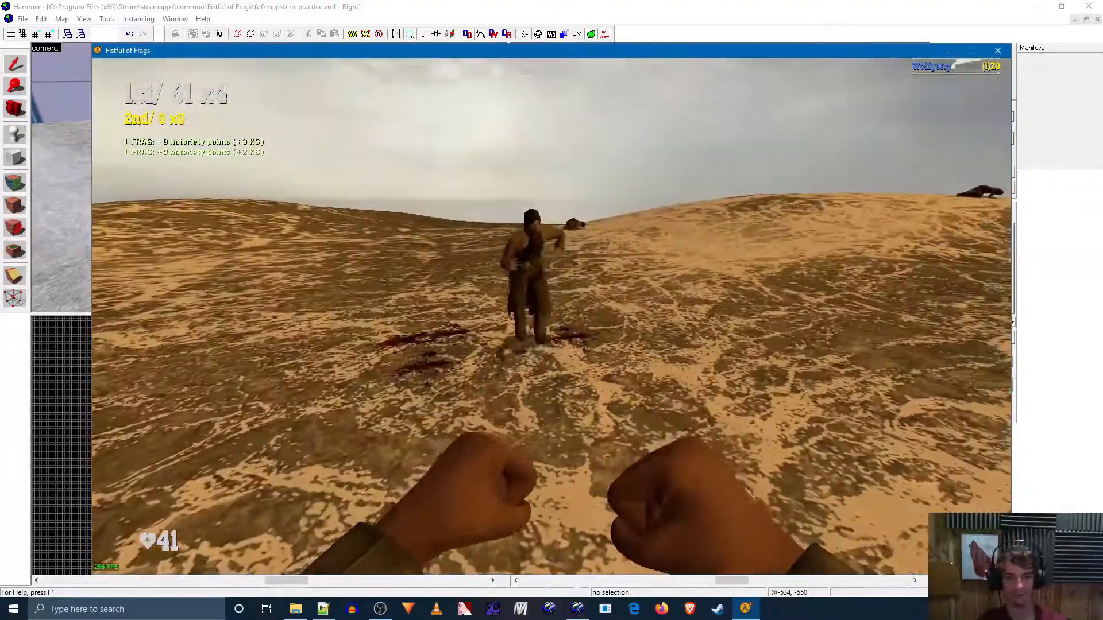
{"action": "left_click", "coordinate": [552, 316]}
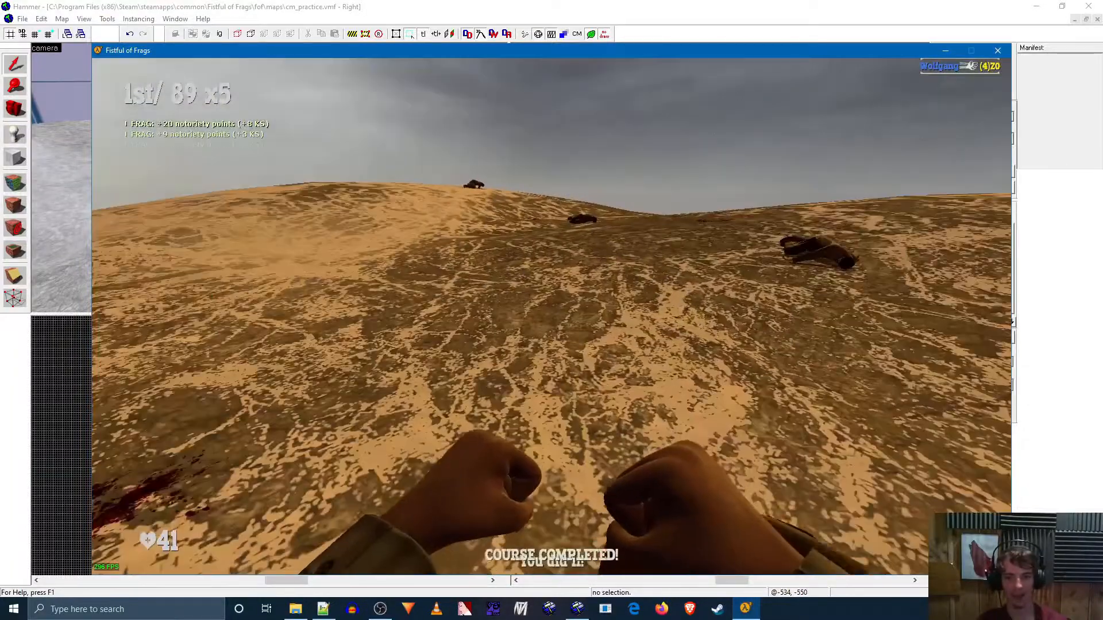